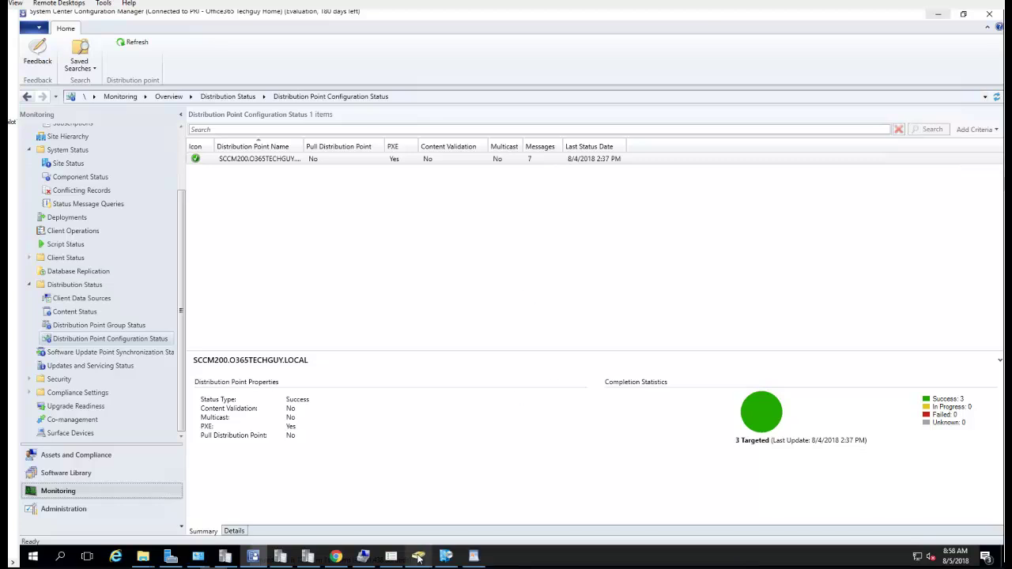
Switch from the console to the 'Deploy Windows Updates Step by Step' WordPad notes
{"action": "left_click", "coordinate": [474, 557]}
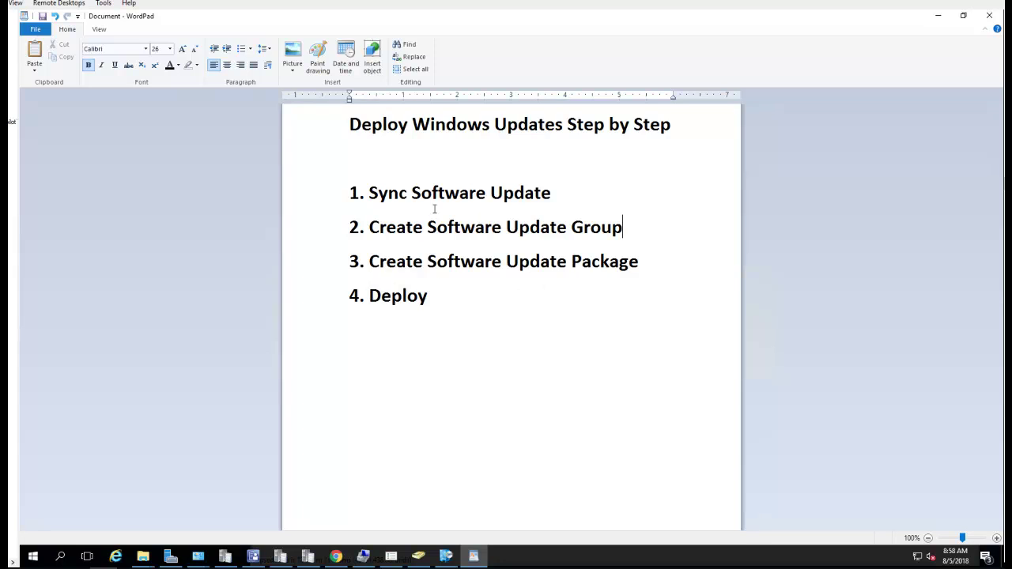
Highlight the 'Sync Software Update' step in the notes and minimize WordPad
{"action": "left_click_drag", "start_coordinate": [556, 193], "coordinate": [385, 192]}
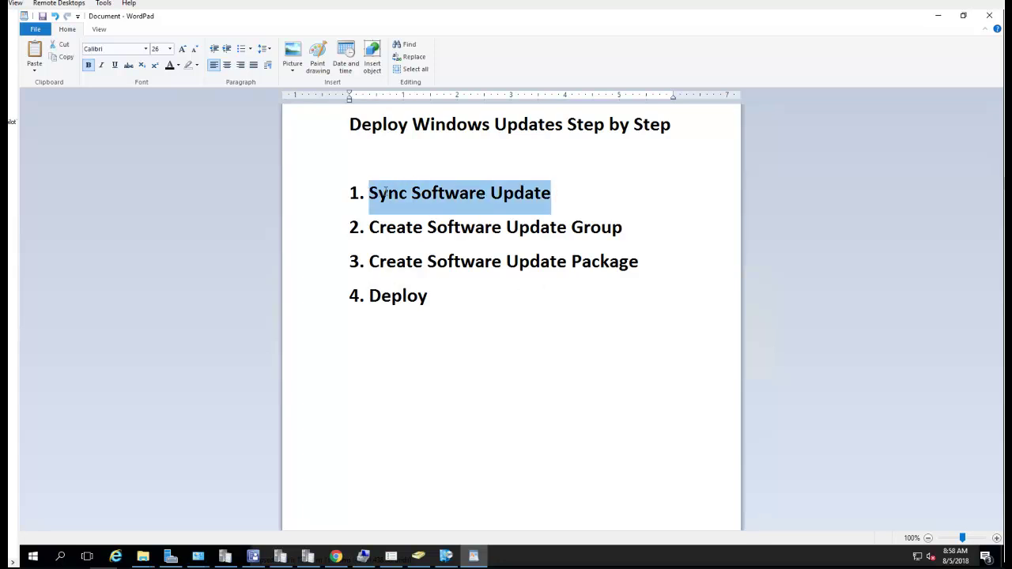
{"action": "left_click", "coordinate": [937, 16]}
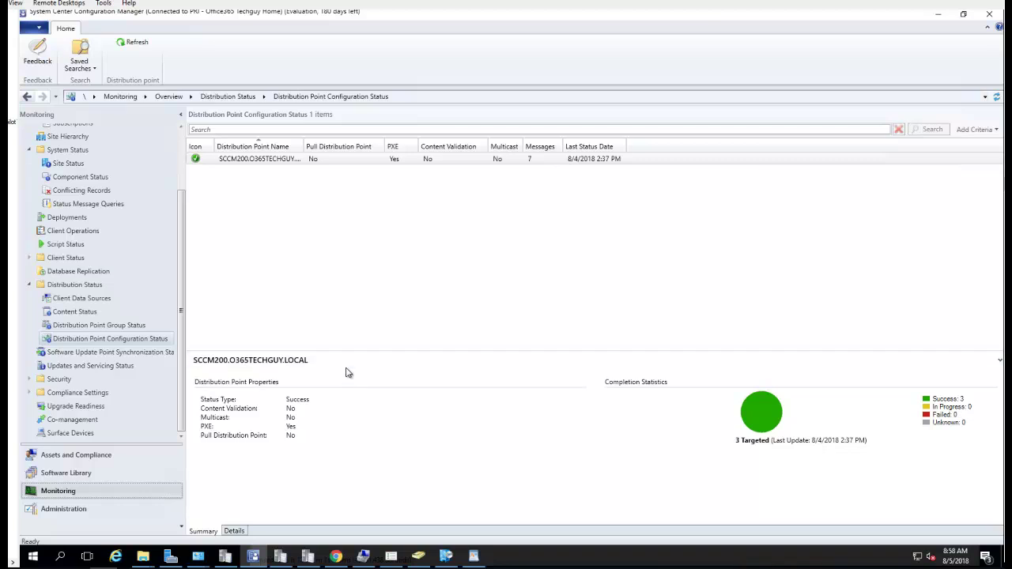
In Administration, browse the Servers and Site System Roles node for the site server
{"action": "left_click", "coordinate": [83, 507]}
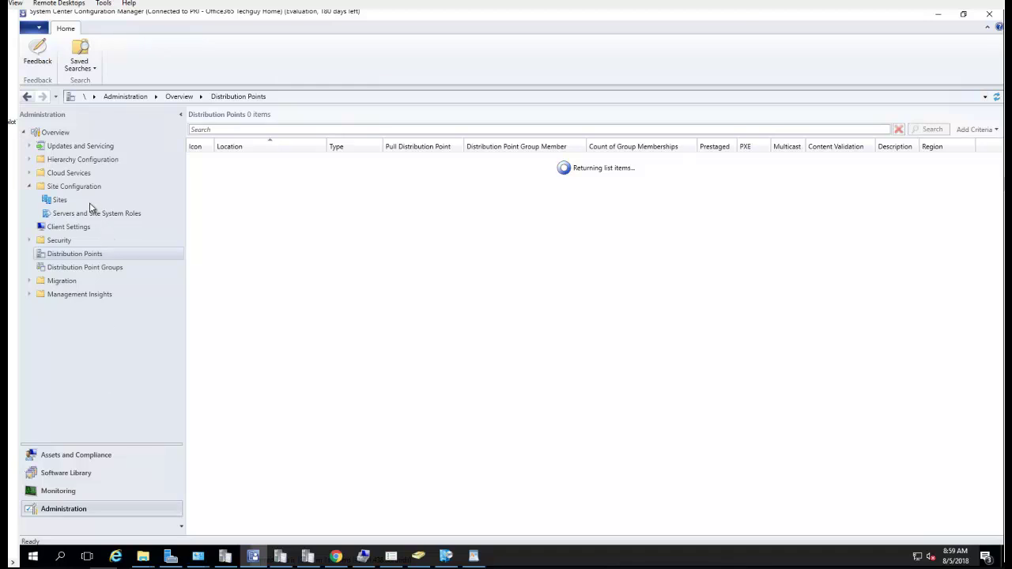
{"action": "left_click", "coordinate": [85, 214]}
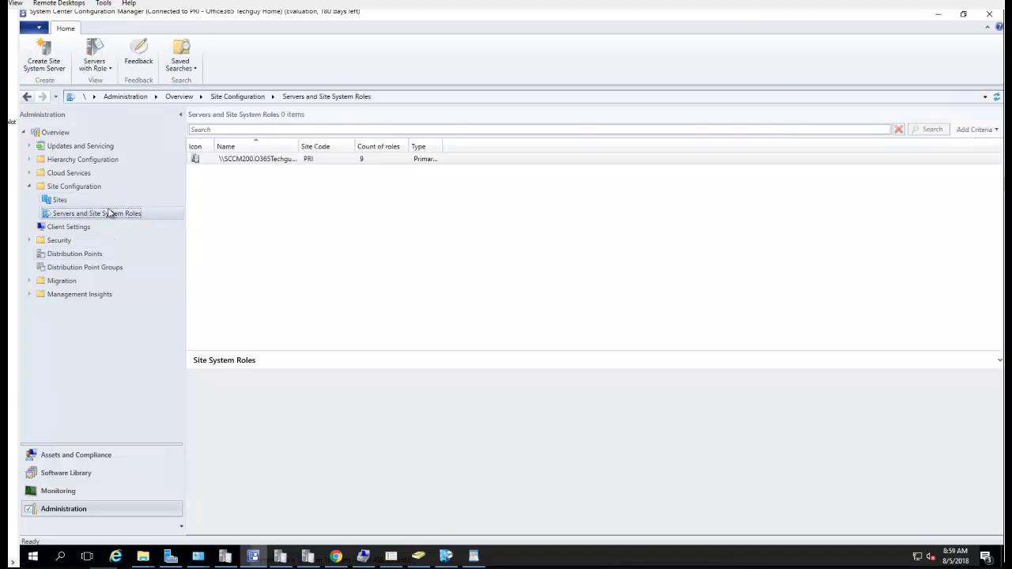
{"action": "left_click", "coordinate": [249, 162]}
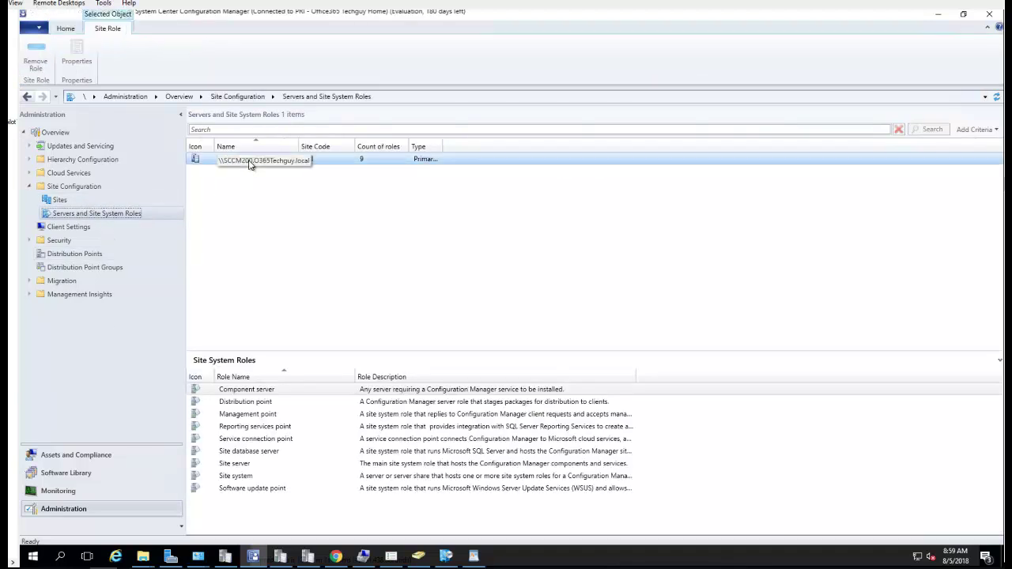
{"action": "right_click", "coordinate": [78, 213]}
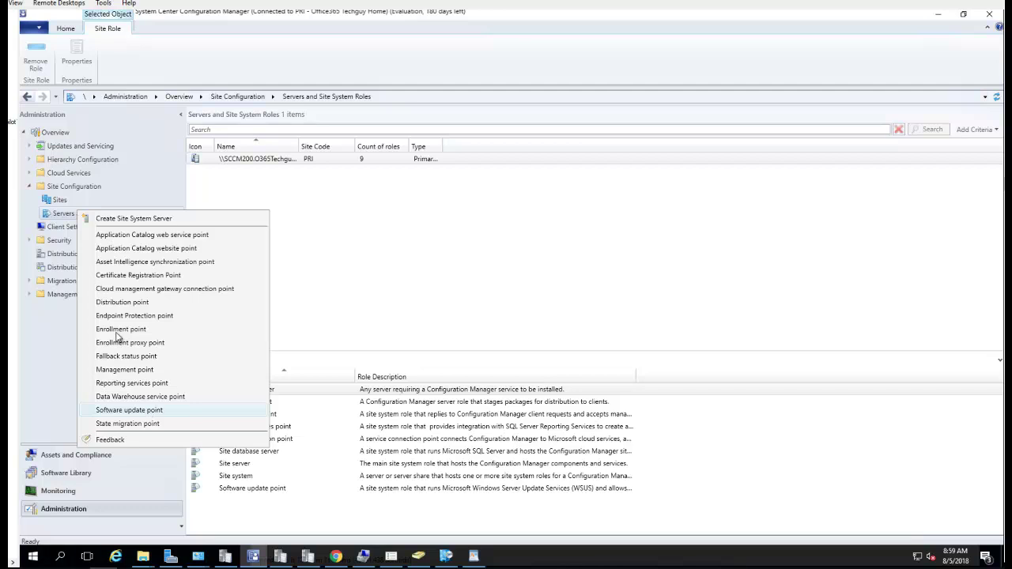
{"action": "left_click", "coordinate": [68, 215]}
{"action": "right_click", "coordinate": [65, 215]}
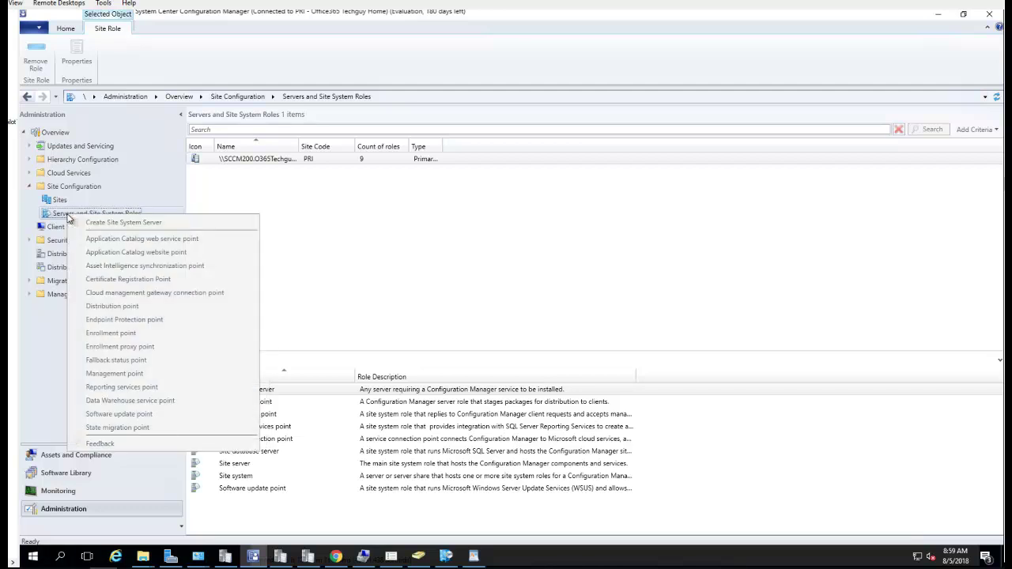
Select the PRI primary site under Sites and show its Configure Site Components list
{"action": "left_click", "coordinate": [57, 200]}
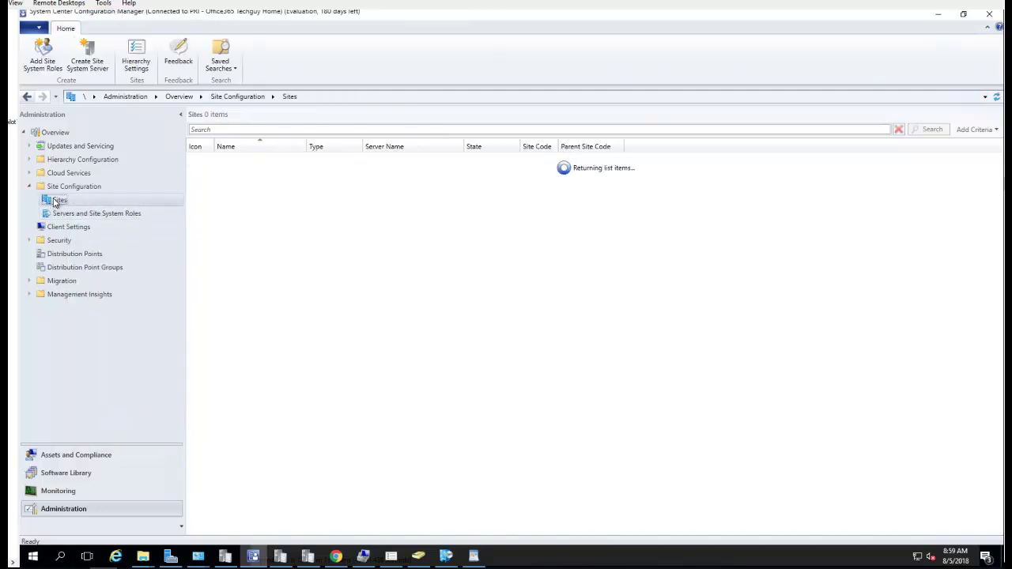
{"action": "right_click", "coordinate": [55, 202]}
{"action": "left_click", "coordinate": [55, 208]}
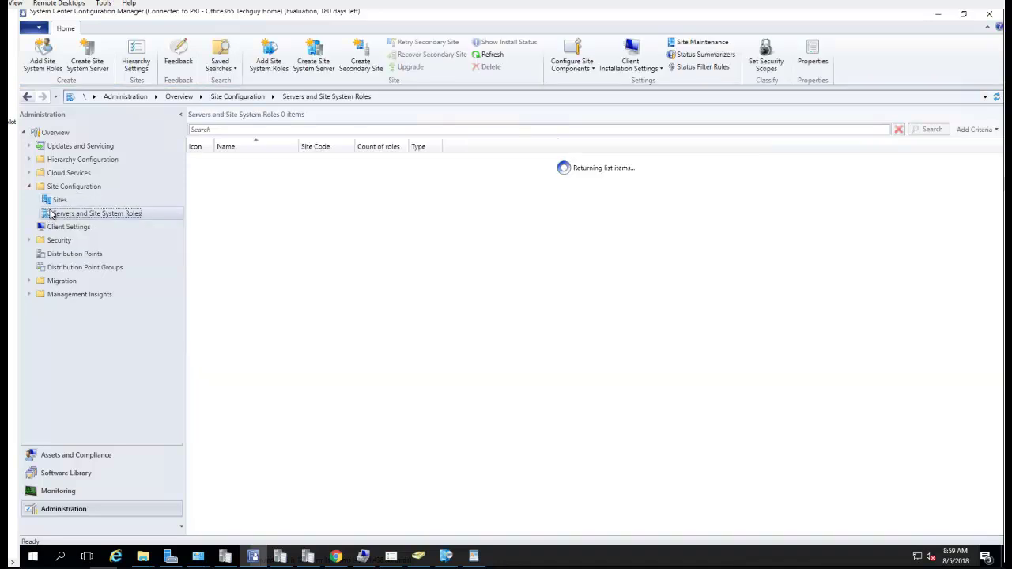
{"action": "left_click", "coordinate": [53, 202]}
{"action": "left_click", "coordinate": [300, 161]}
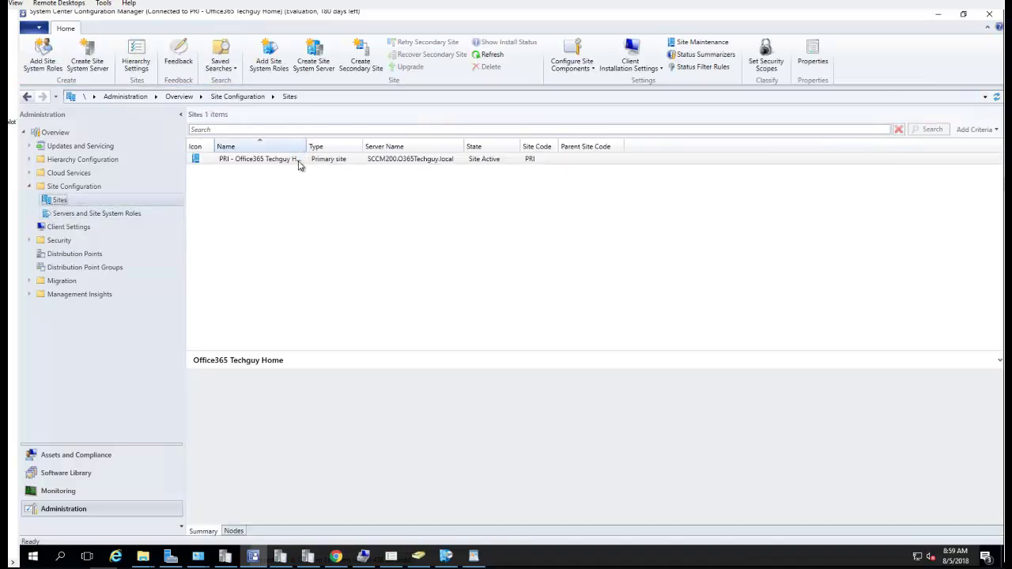
{"action": "right_click", "coordinate": [300, 166]}
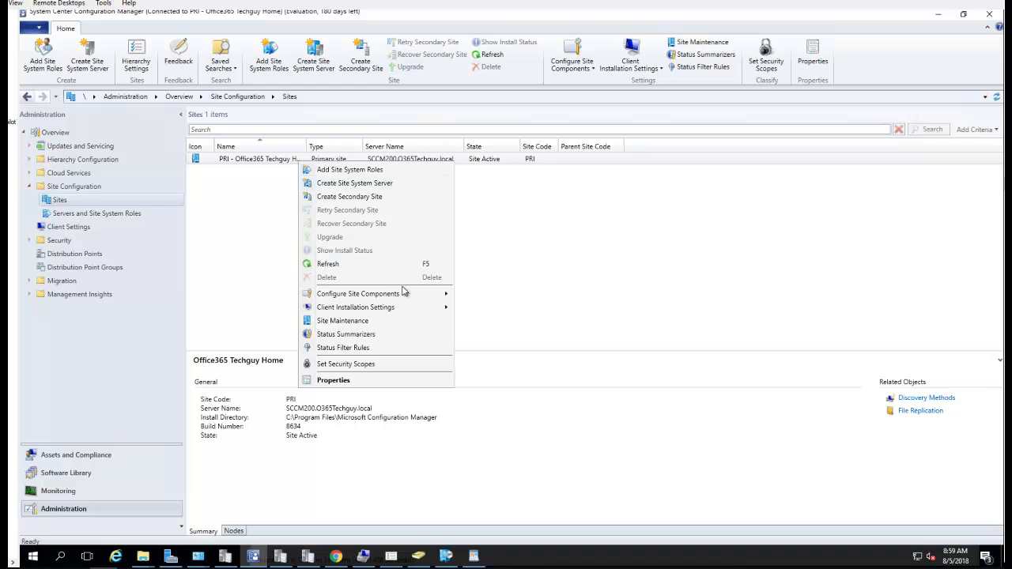
{"action": "mouse_move", "coordinate": [372, 297]}
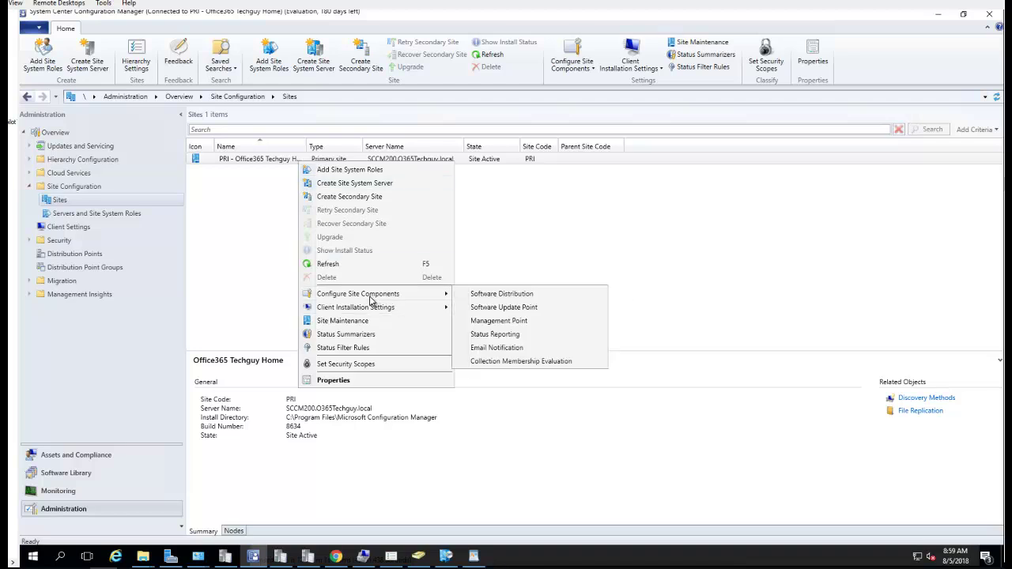
Set the Software Update Point sync schedule to run every 7 Days and save it
{"action": "left_click", "coordinate": [536, 314]}
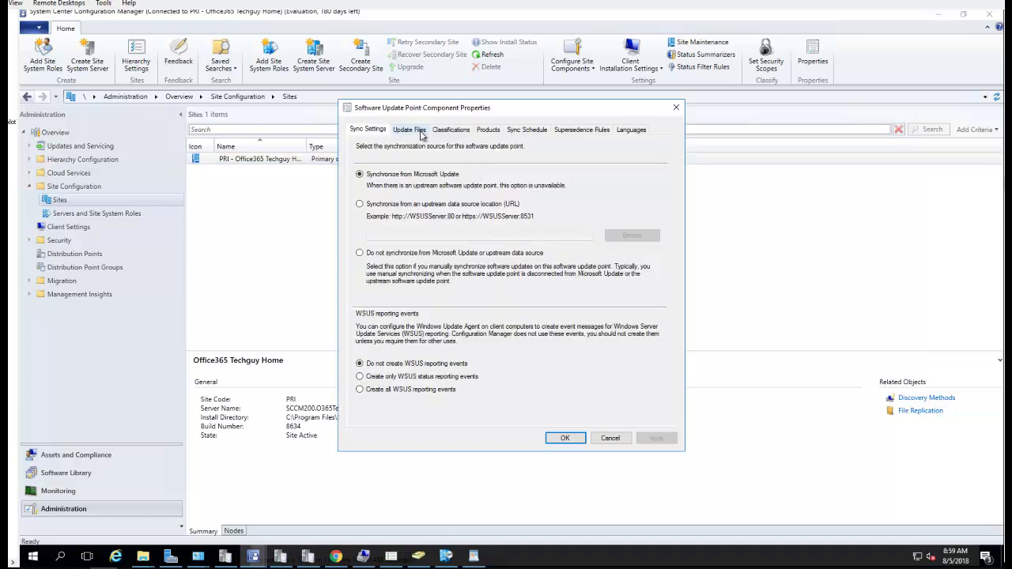
{"action": "left_click", "coordinate": [526, 131]}
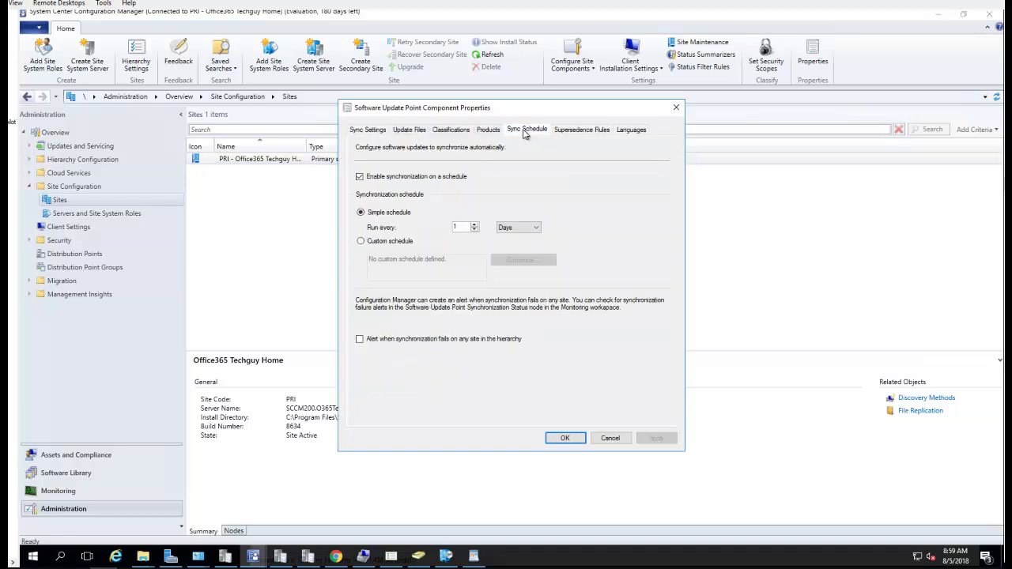
{"action": "left_click", "coordinate": [507, 229]}
{"action": "left_click", "coordinate": [462, 227]}
{"action": "type", "text": "7"}
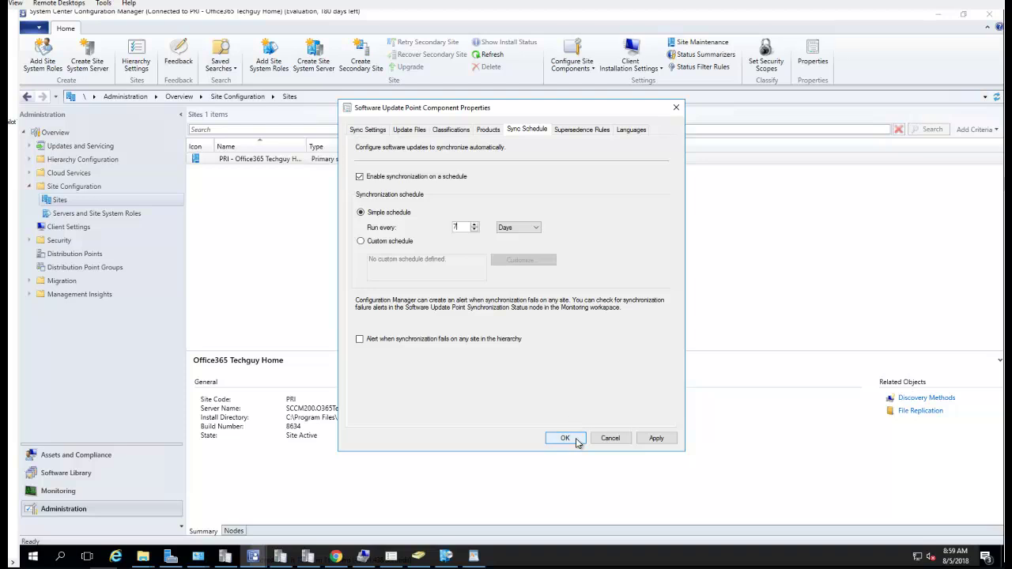
{"action": "left_click", "coordinate": [570, 439]}
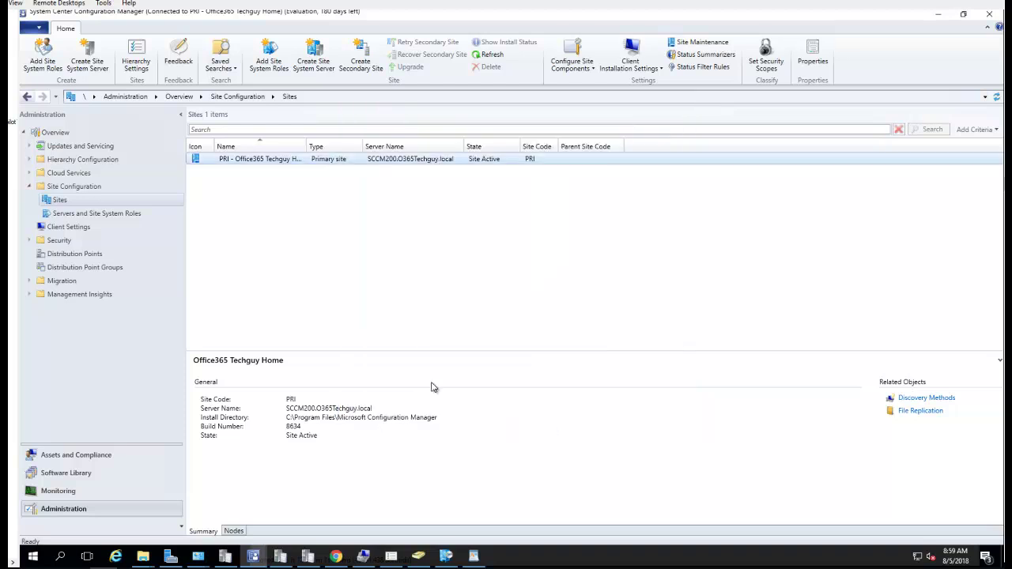
In Monitoring, collapse the Distribution Status, Reporting and System Status sections of the navigation pane
{"action": "left_click", "coordinate": [118, 495]}
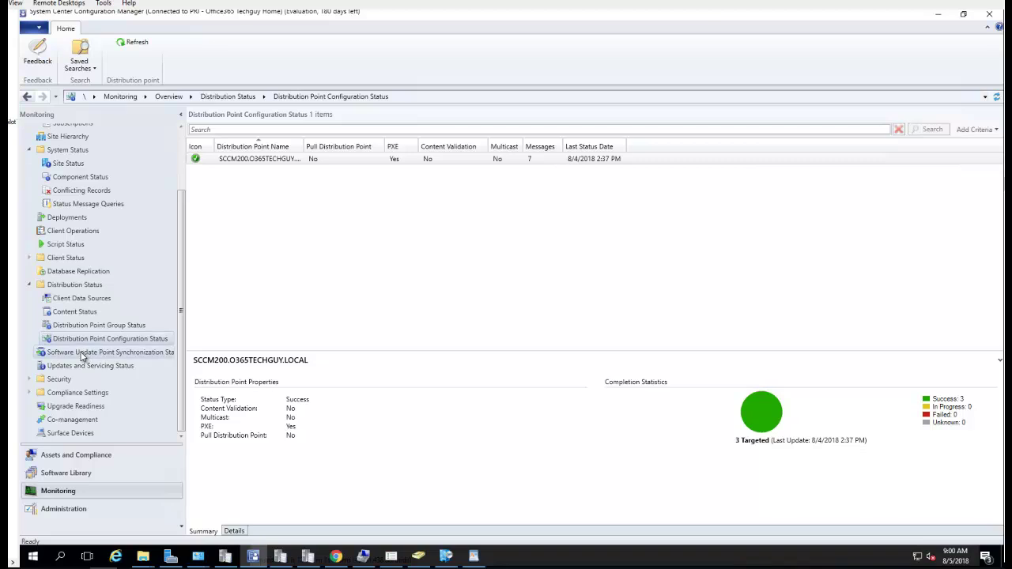
{"action": "left_click", "coordinate": [109, 352]}
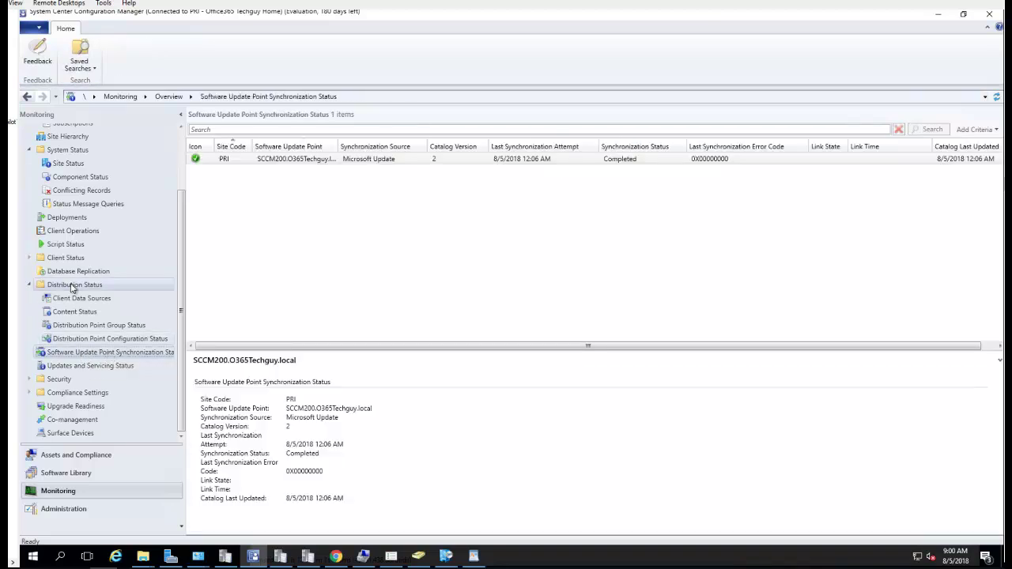
{"action": "left_click", "coordinate": [29, 286]}
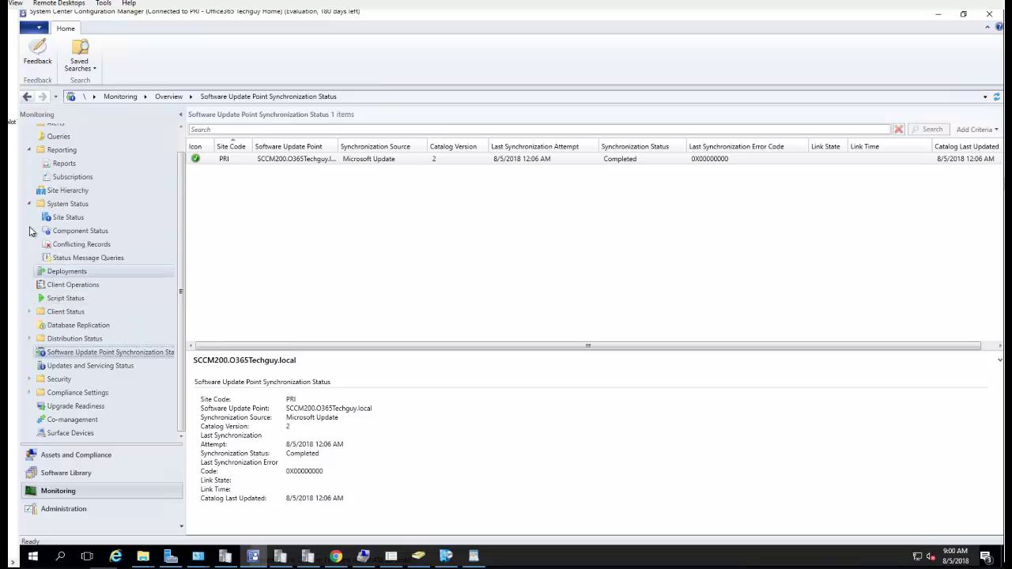
{"action": "scroll", "coordinate": [158, 158], "scroll_direction": "up", "scroll_amount": 1}
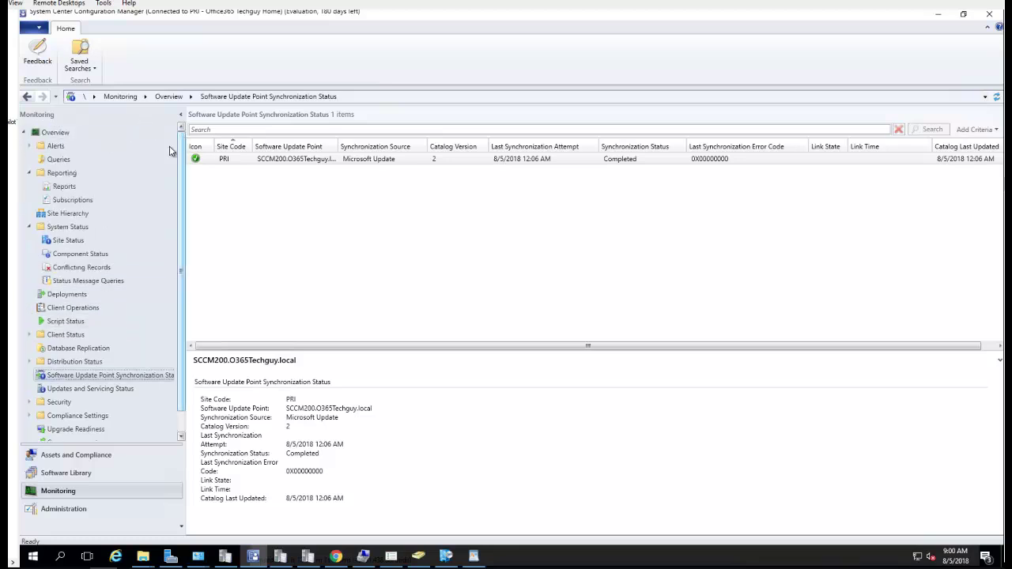
{"action": "left_click", "coordinate": [24, 133]}
{"action": "left_click", "coordinate": [24, 133]}
{"action": "left_click", "coordinate": [30, 147]}
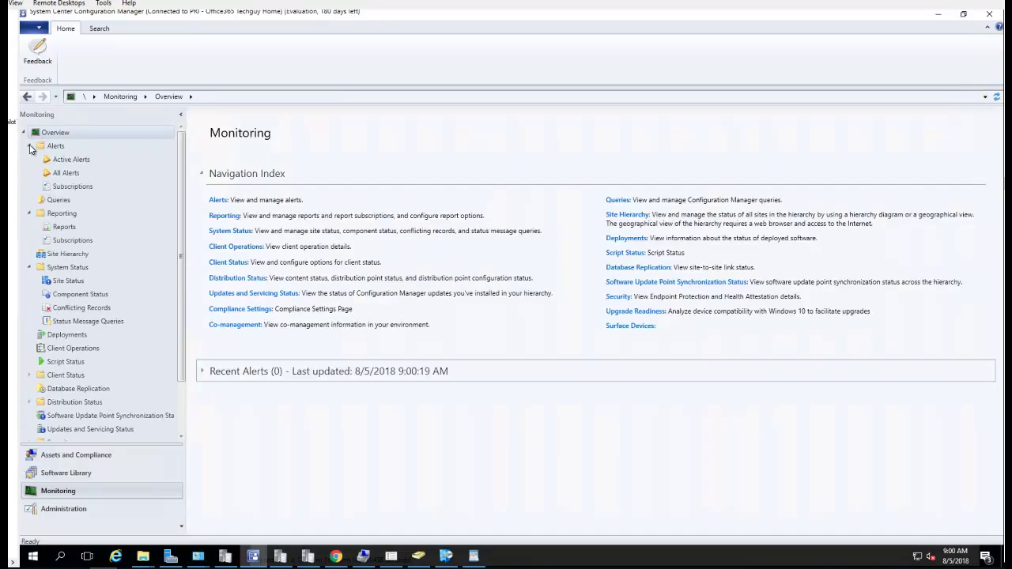
{"action": "left_click", "coordinate": [29, 146]}
{"action": "left_click", "coordinate": [29, 172]}
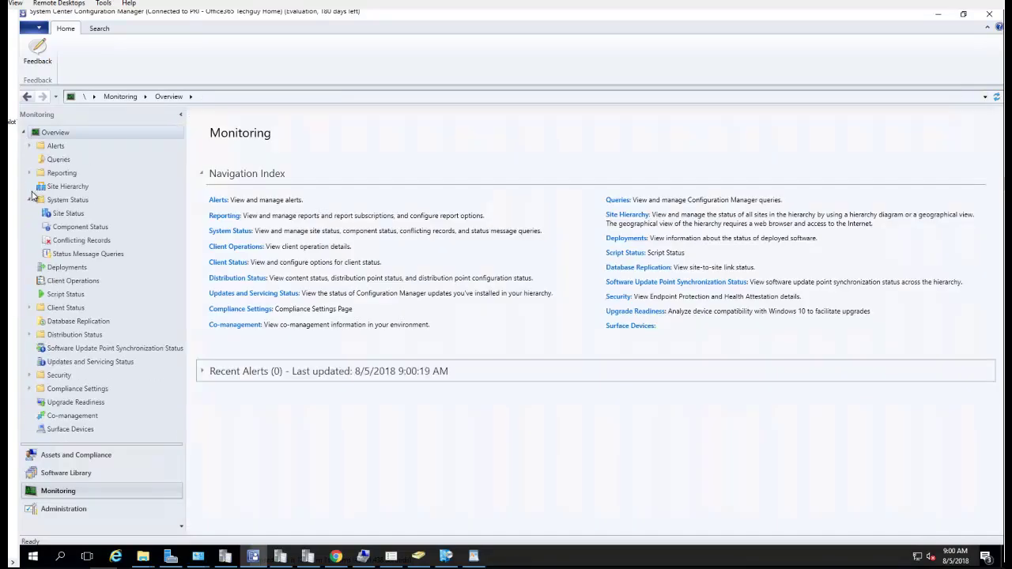
{"action": "left_click", "coordinate": [29, 200]}
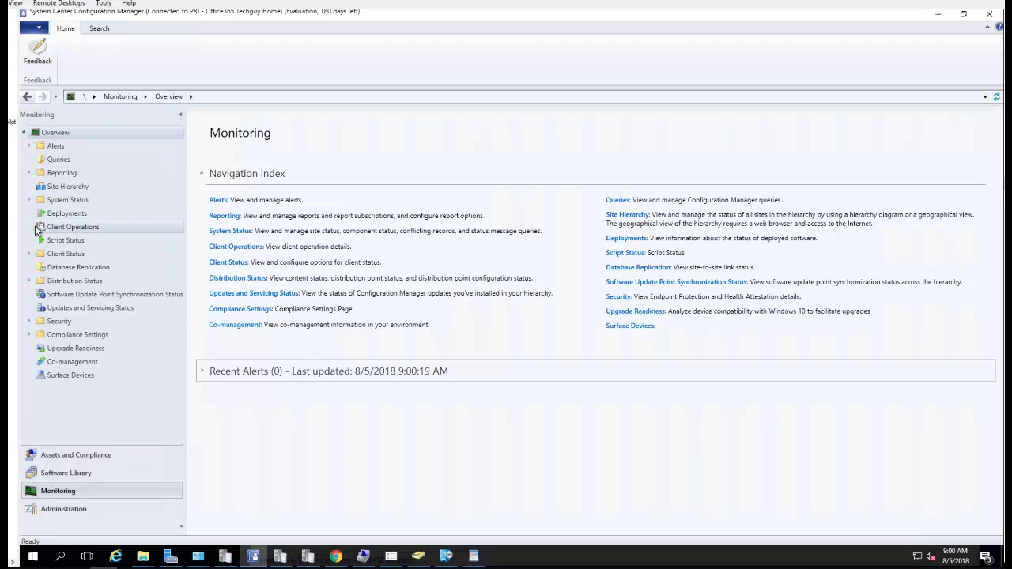
Confirm PRI's update sync shows Completed, catalog version 2, then go to Software Library
{"action": "left_click", "coordinate": [82, 295]}
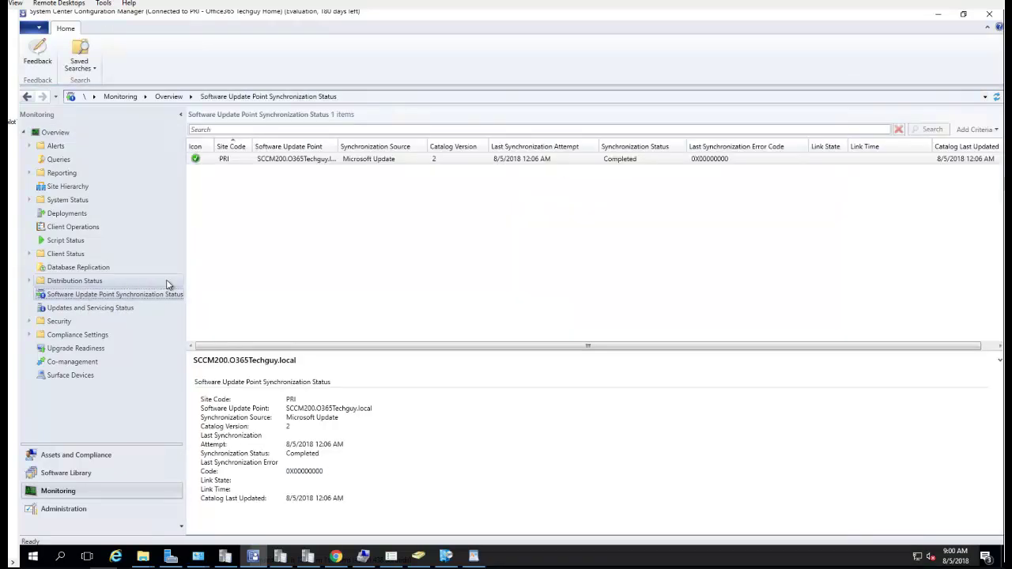
{"action": "left_click", "coordinate": [222, 160]}
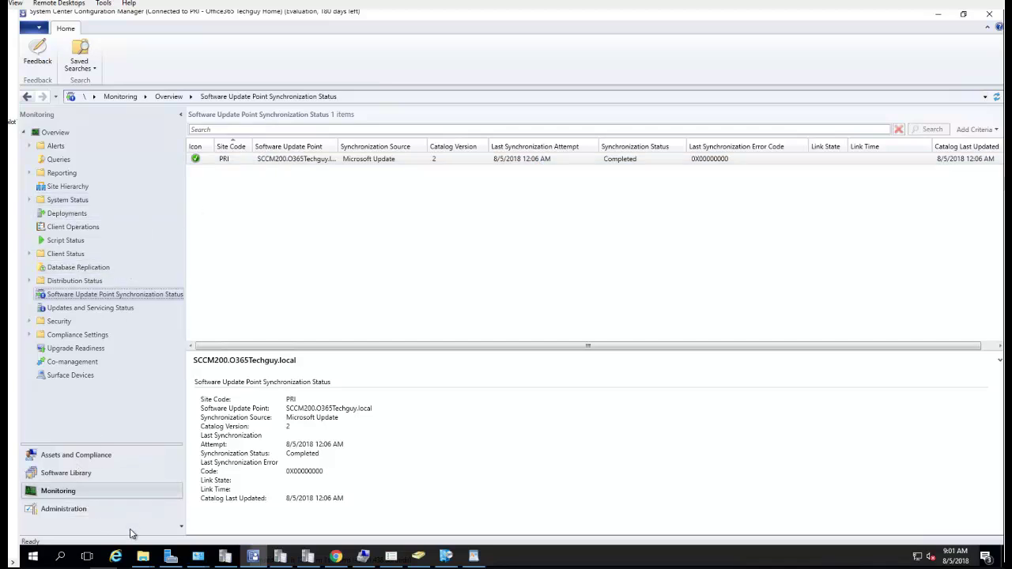
{"action": "left_click", "coordinate": [85, 477]}
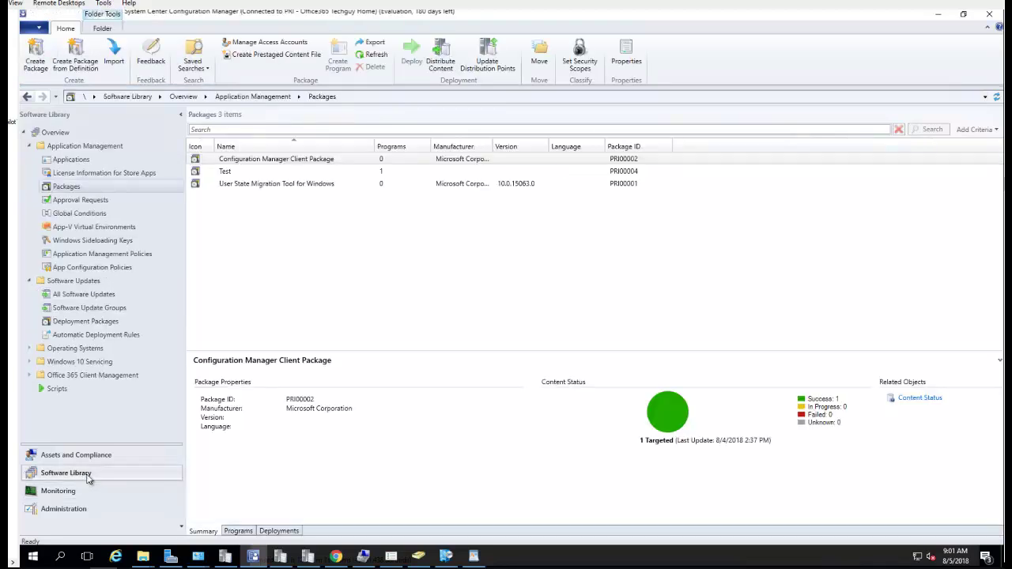
Run Synchronize Software Updates on All Software Updates and confirm the site-wide sync
{"action": "left_click", "coordinate": [28, 148]}
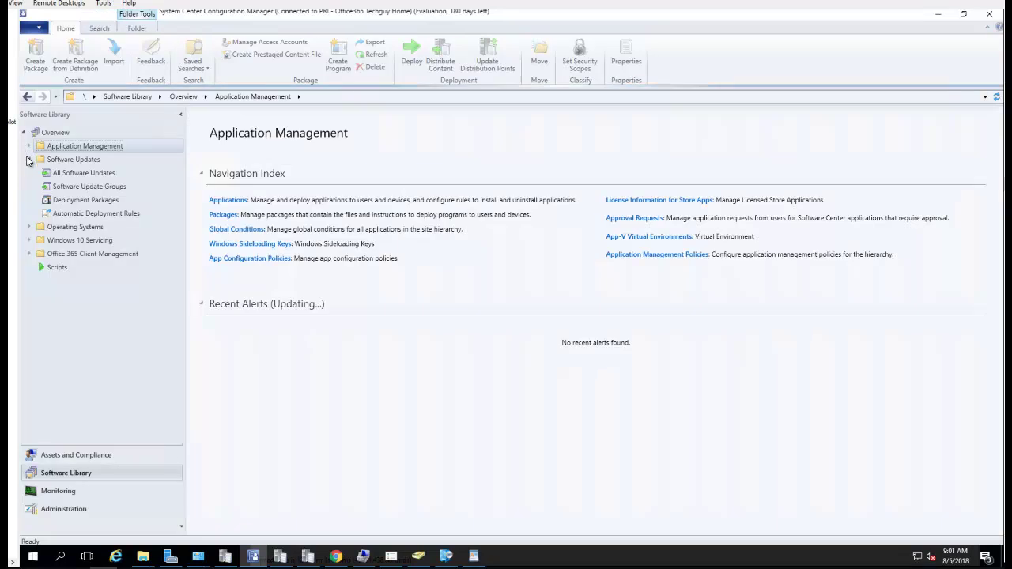
{"action": "left_click", "coordinate": [61, 162]}
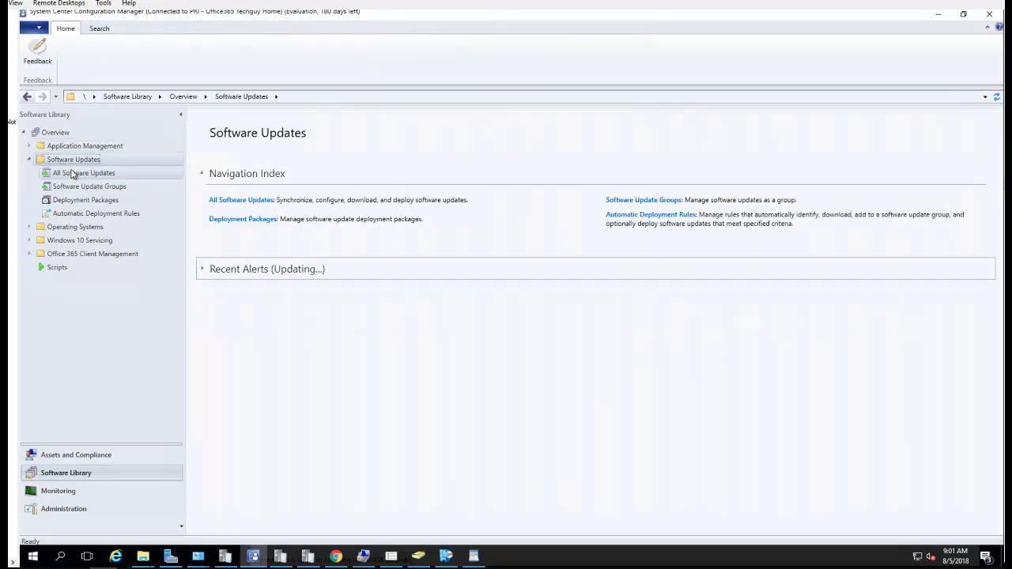
{"action": "left_click", "coordinate": [75, 174]}
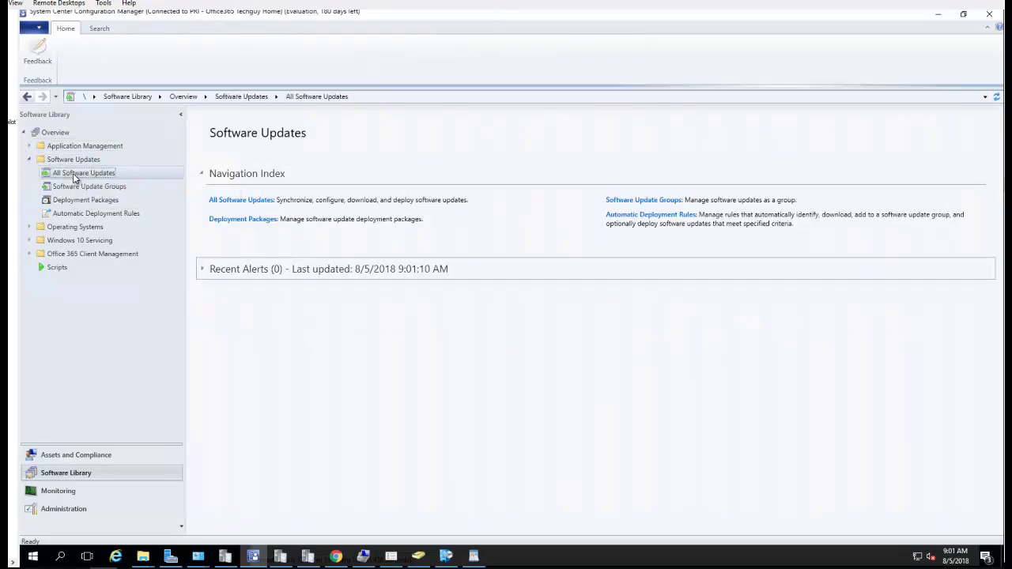
{"action": "right_click", "coordinate": [76, 177]}
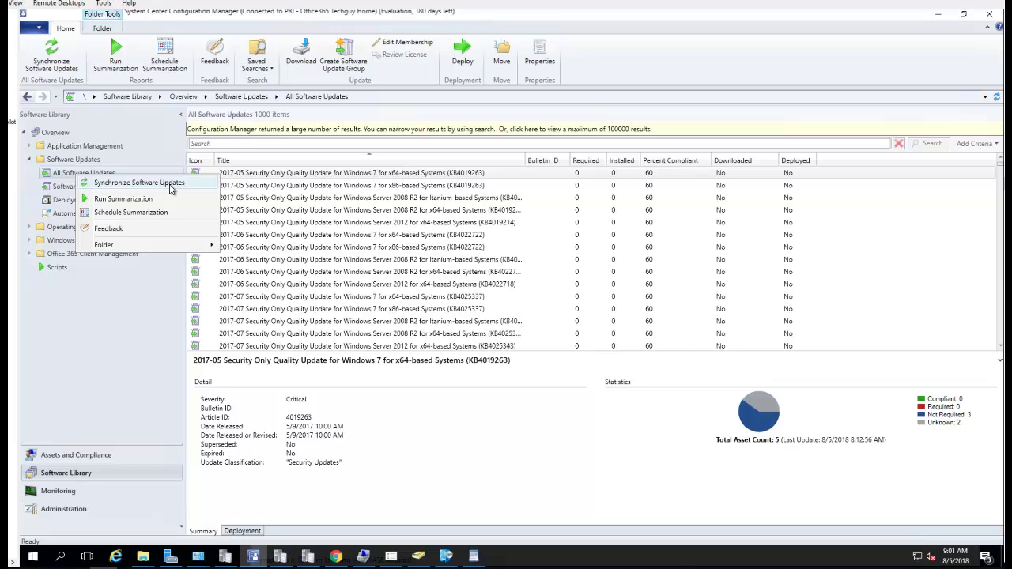
{"action": "left_click", "coordinate": [139, 183]}
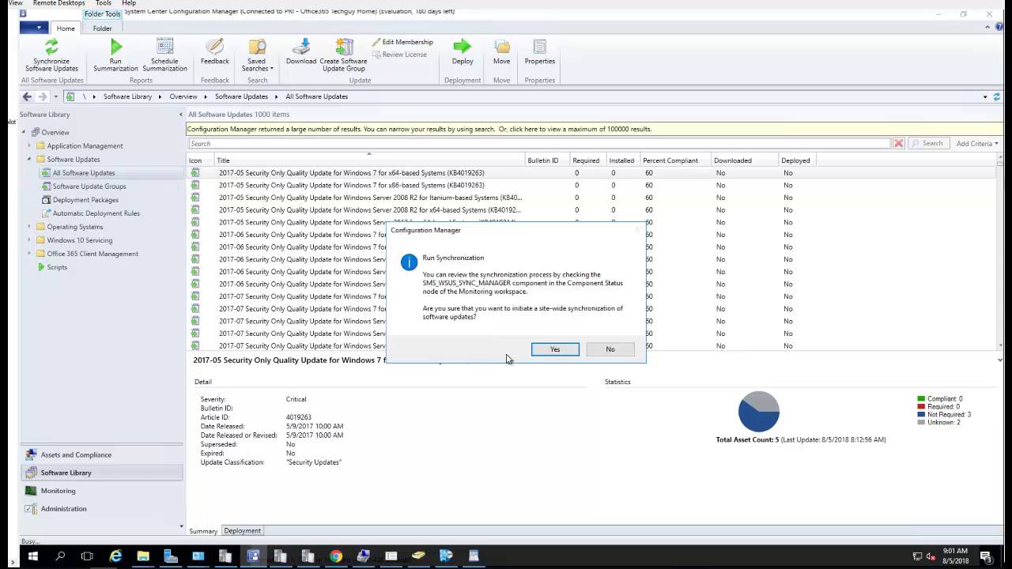
{"action": "left_click", "coordinate": [563, 355]}
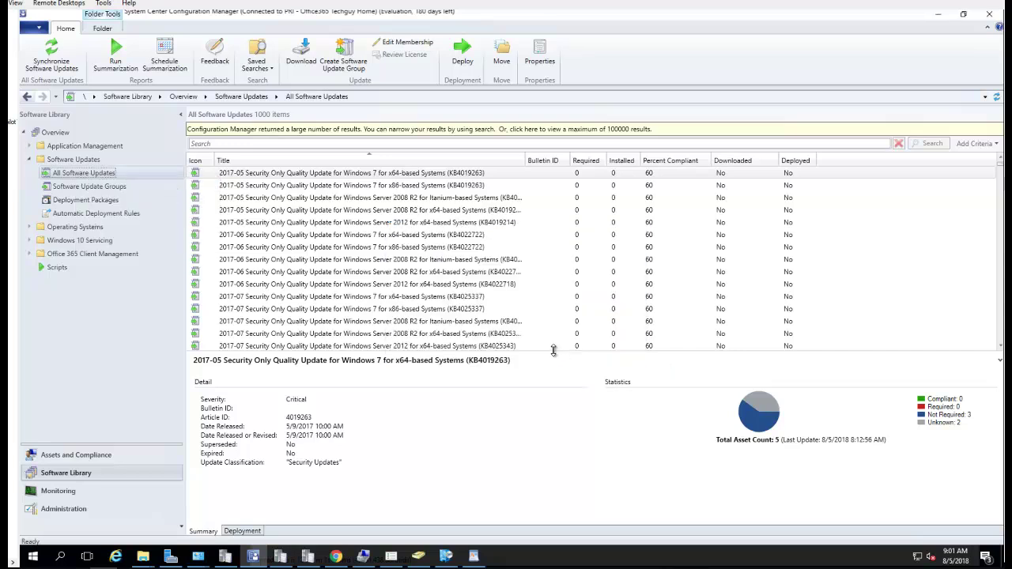
Check the update point's synchronization status entry, then bring the WordPad checklist forward
{"action": "left_click", "coordinate": [124, 494]}
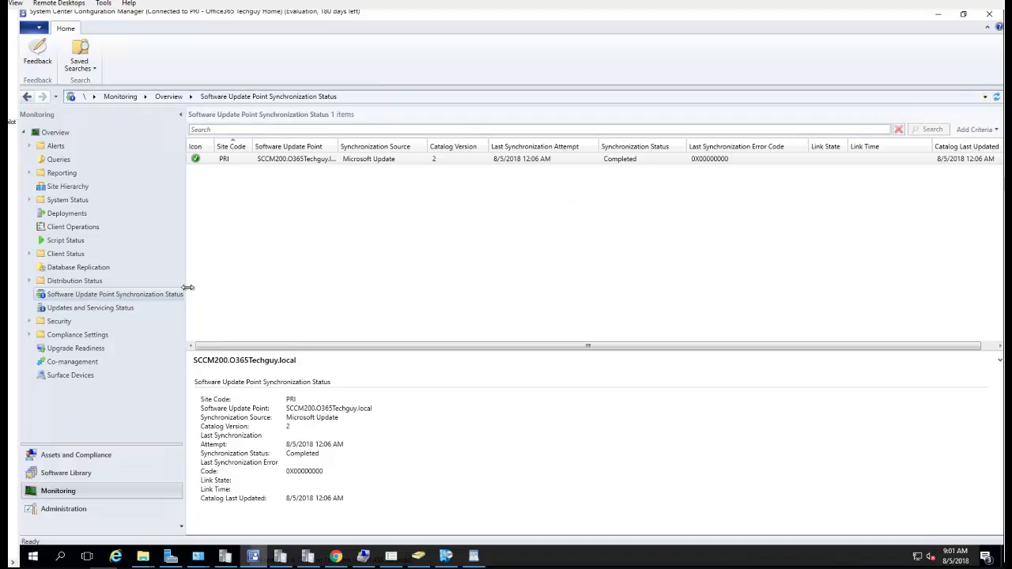
{"action": "left_click", "coordinate": [201, 163]}
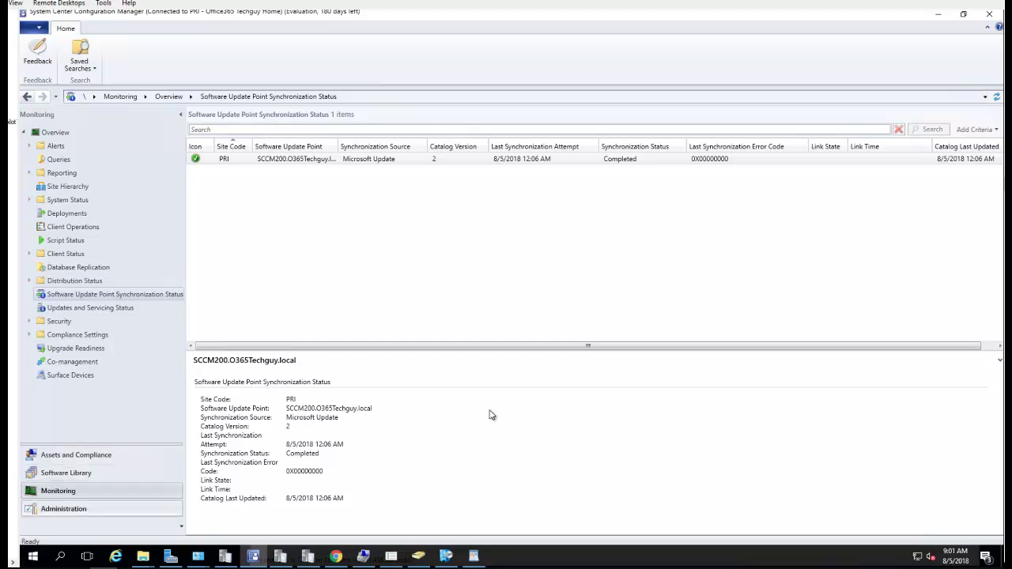
{"action": "left_click", "coordinate": [477, 556]}
Highlight the 'Create Software Update Group' line, minimize WordPad, and return to Software Library
{"action": "left_click_drag", "start_coordinate": [624, 229], "coordinate": [415, 235]}
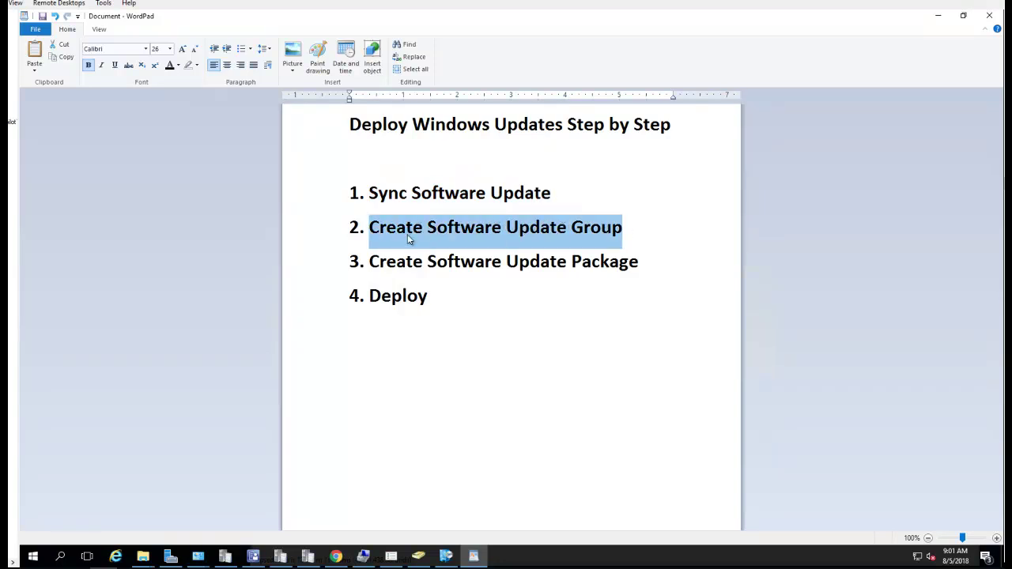
{"action": "left_click", "coordinate": [939, 18]}
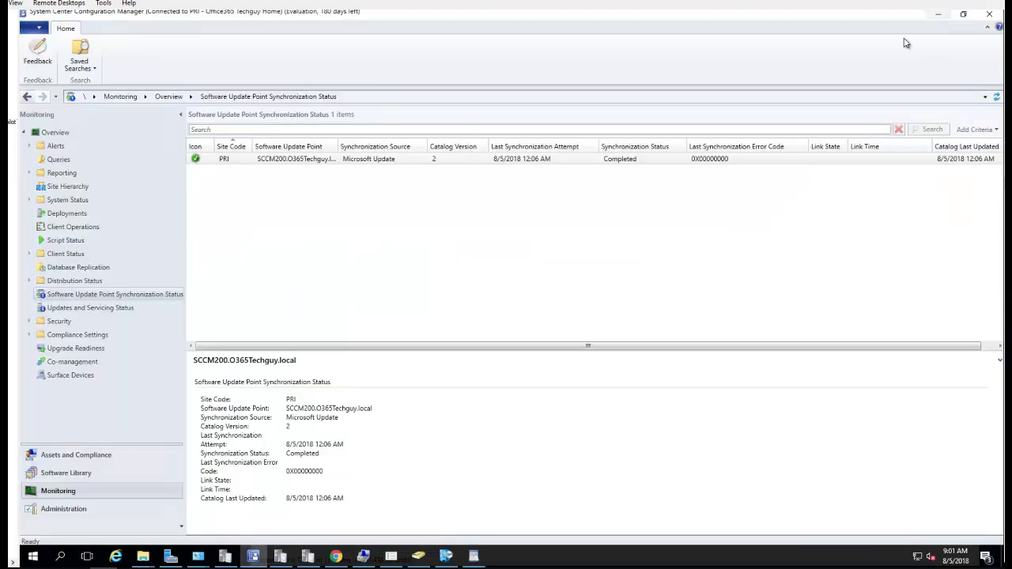
{"action": "left_click", "coordinate": [66, 478]}
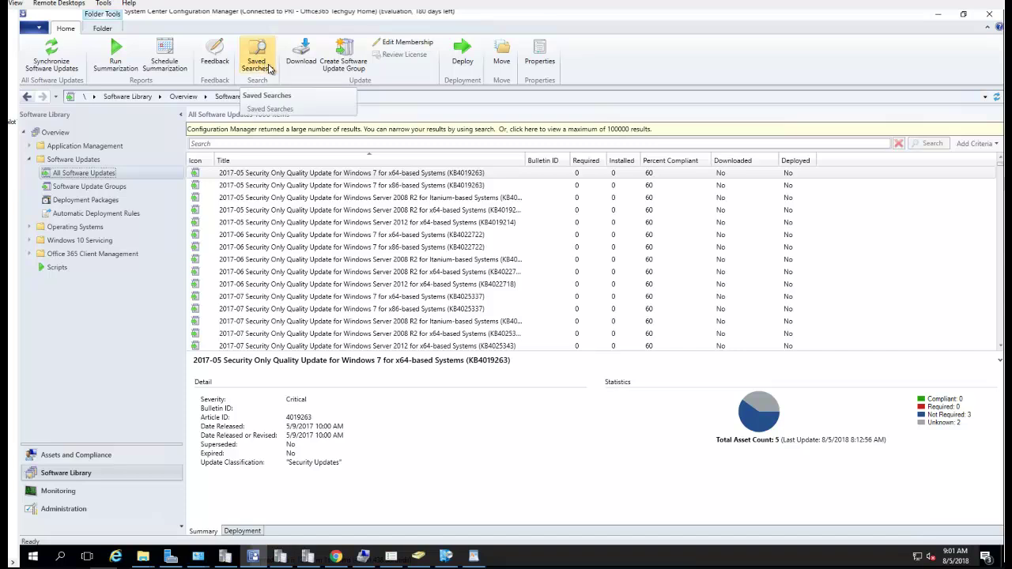
Apply the saved search 'Updates released in the last month' from Manage Searches for Current Node
{"action": "left_click", "coordinate": [270, 69]}
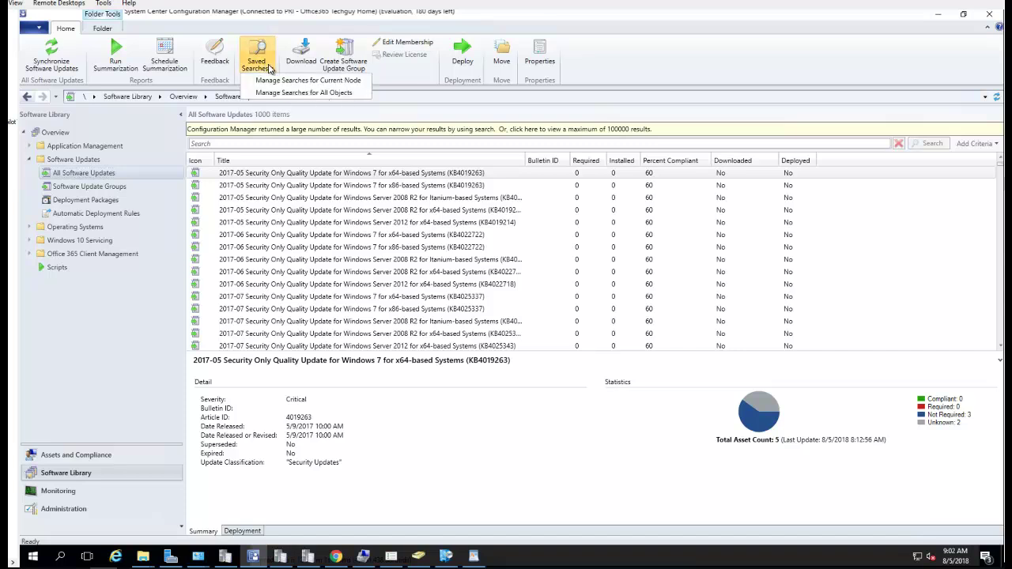
{"action": "left_click", "coordinate": [312, 81]}
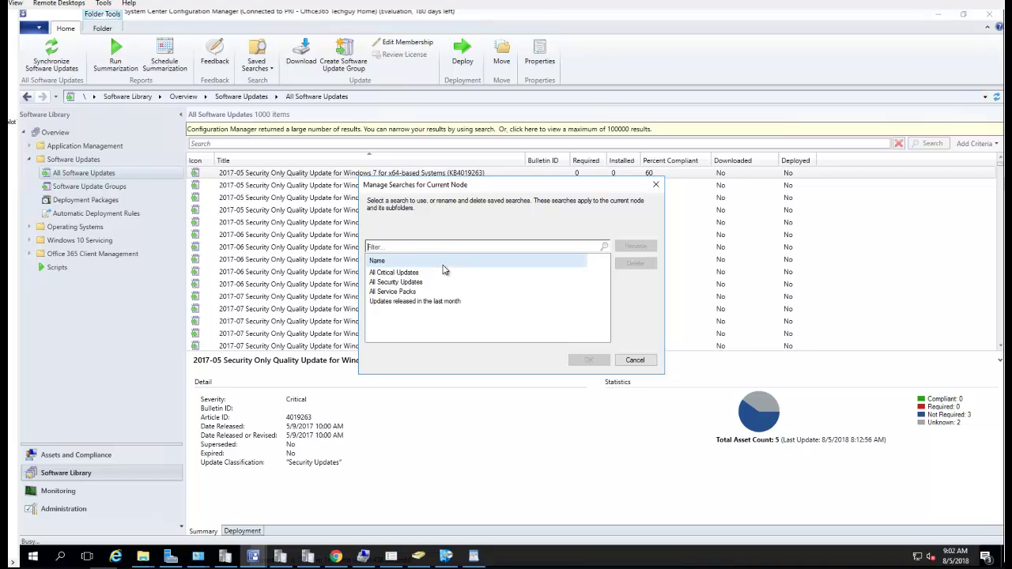
{"action": "left_click", "coordinate": [400, 304]}
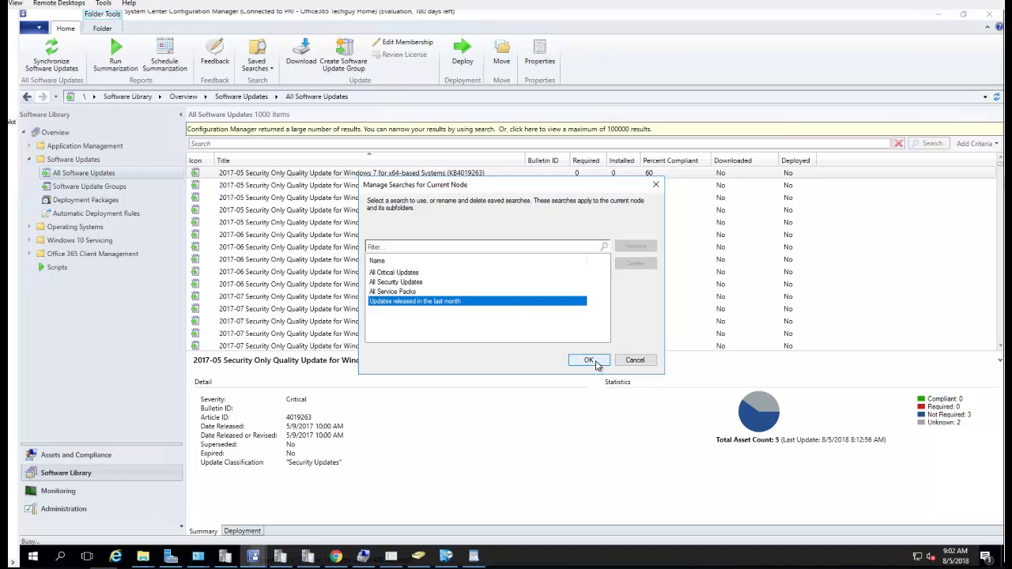
{"action": "left_click", "coordinate": [597, 363]}
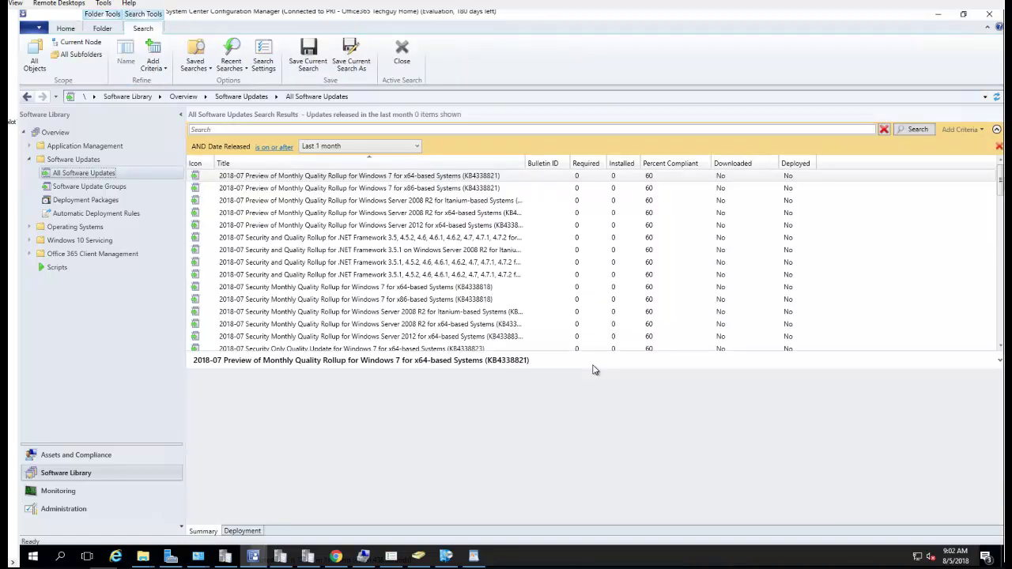
Scroll through the last-month results and sort the updates by the Required column
{"action": "scroll", "coordinate": [696, 308], "scroll_direction": "down", "scroll_amount": 1}
{"action": "scroll", "coordinate": [696, 309], "scroll_direction": "down", "scroll_amount": 20}
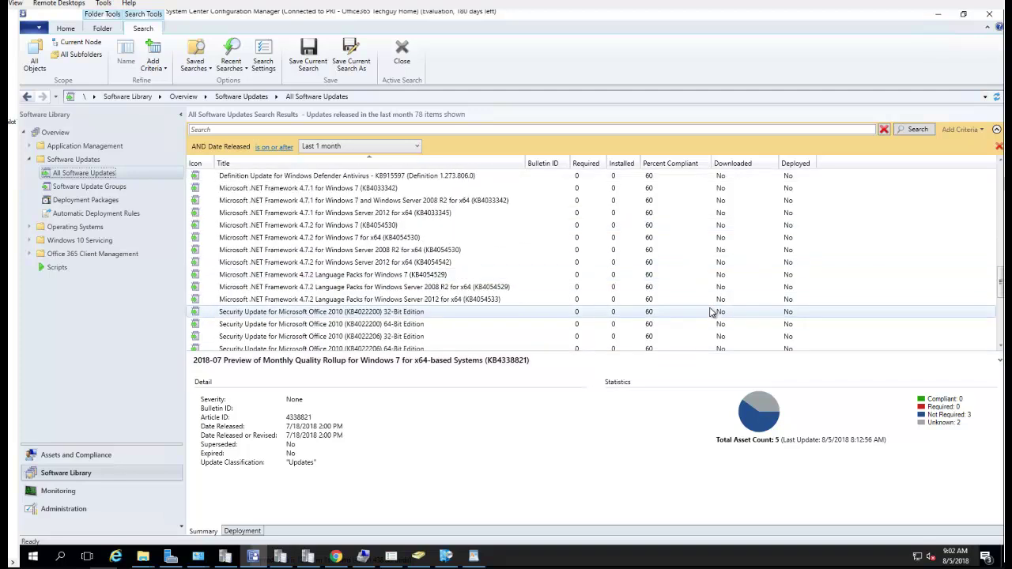
{"action": "scroll", "coordinate": [708, 313], "scroll_direction": "down", "scroll_amount": 1}
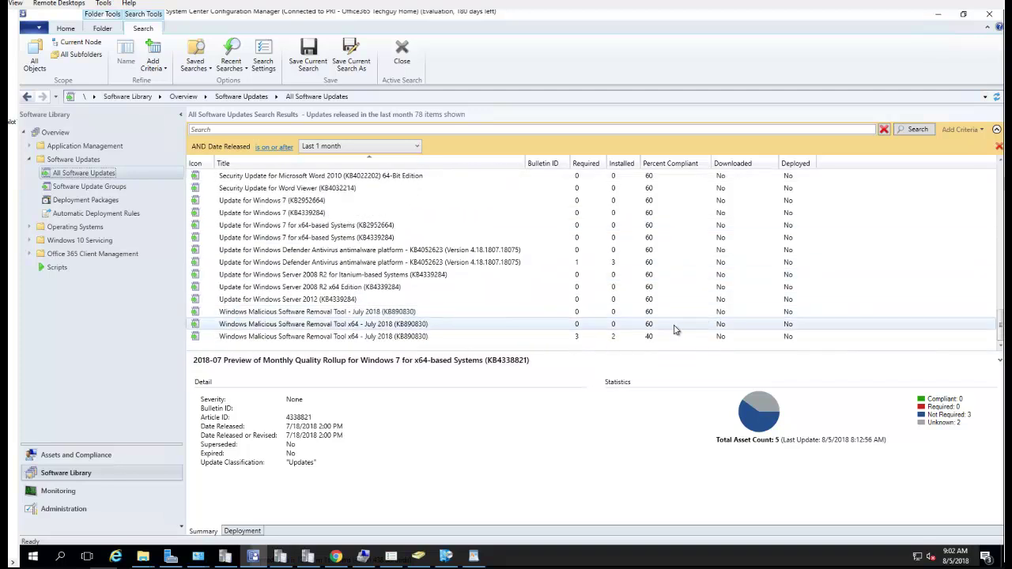
{"action": "scroll", "coordinate": [673, 330], "scroll_direction": "up", "scroll_amount": 1}
{"action": "scroll", "coordinate": [673, 329], "scroll_direction": "down", "scroll_amount": 1}
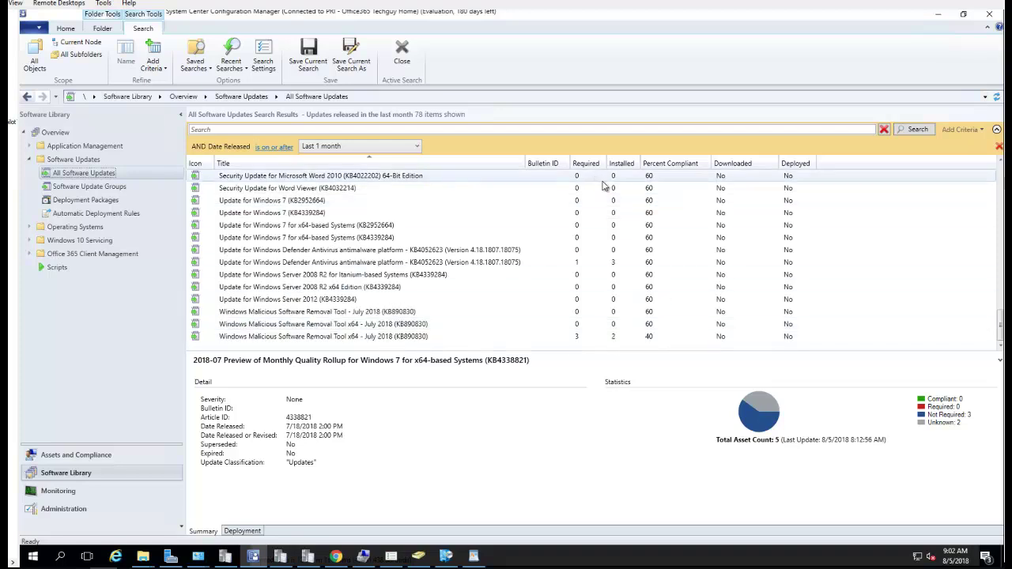
{"action": "left_click", "coordinate": [586, 164]}
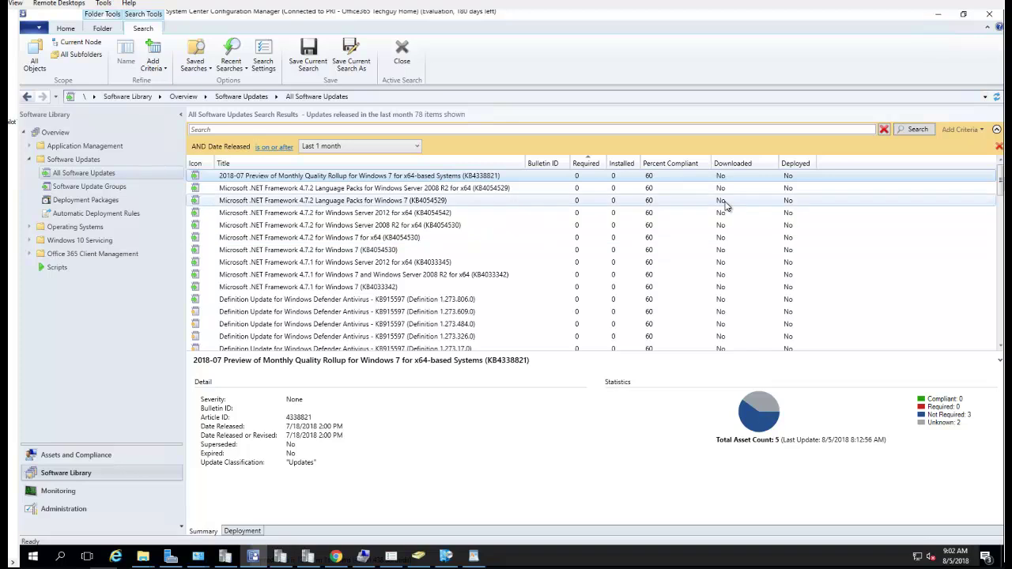
{"action": "scroll", "coordinate": [728, 238], "scroll_direction": "down", "scroll_amount": 15}
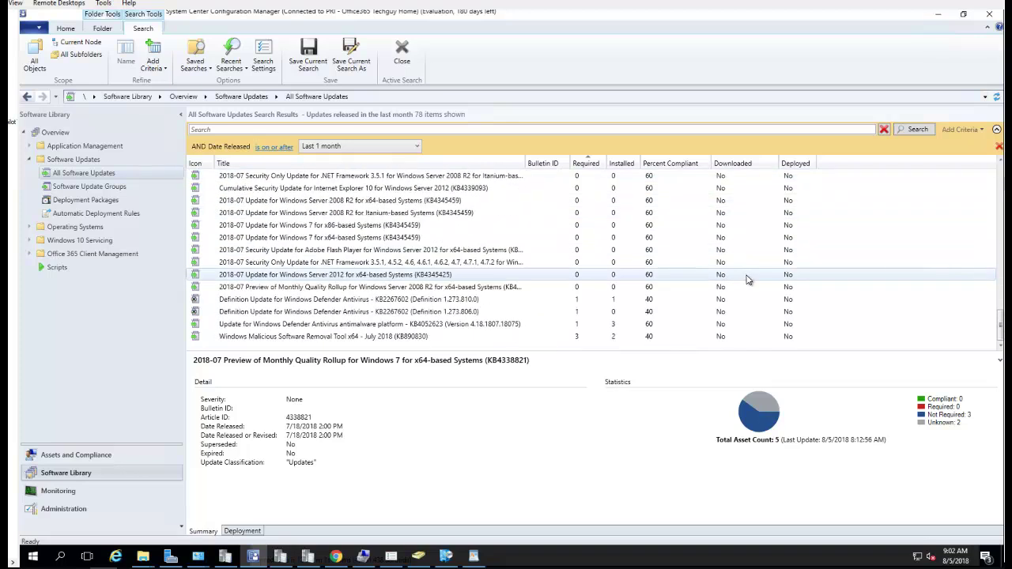
{"action": "scroll", "coordinate": [734, 238], "scroll_direction": "up", "scroll_amount": 10}
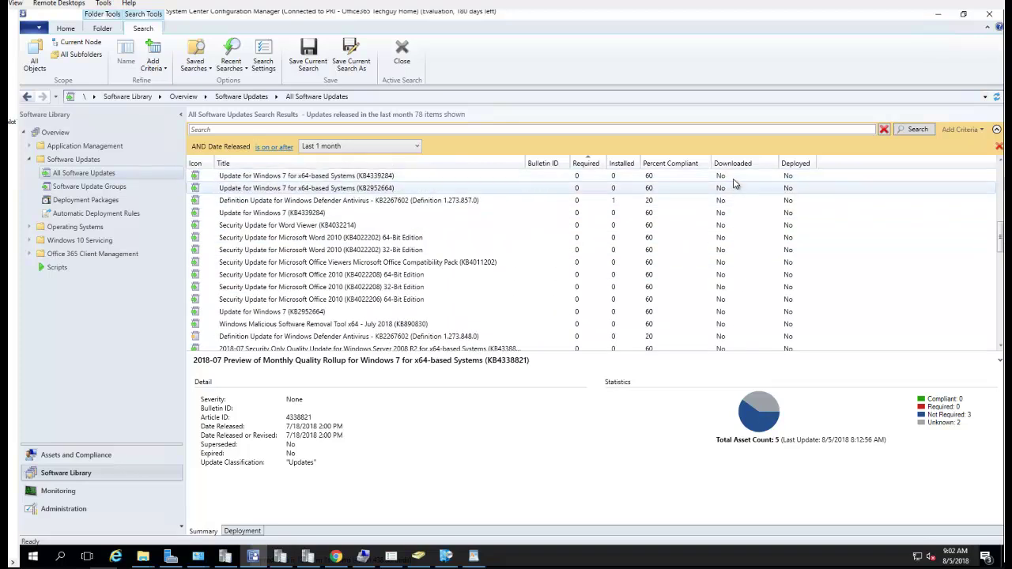
{"action": "scroll", "coordinate": [732, 237], "scroll_direction": "up", "scroll_amount": 10}
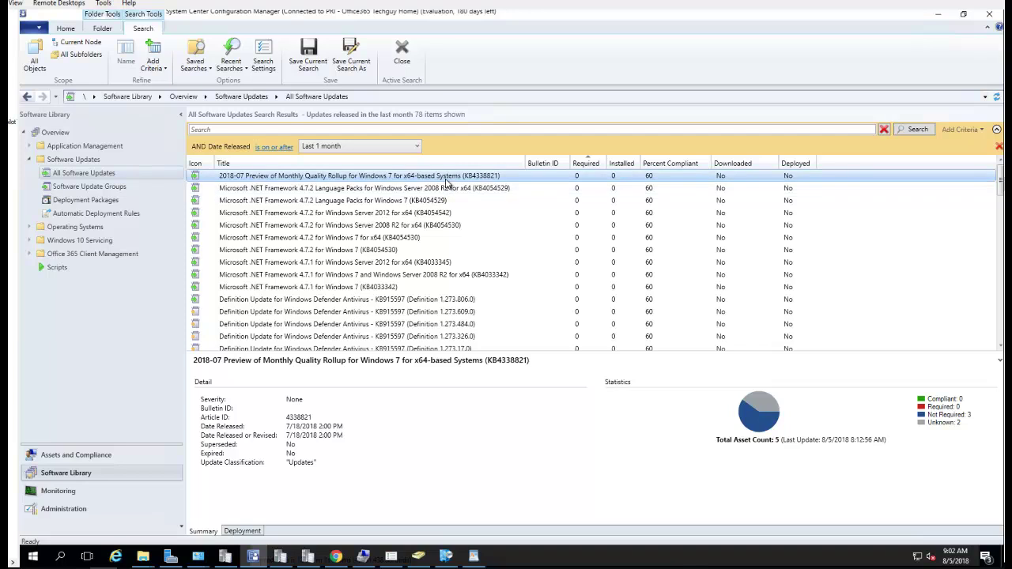
Collapse the details pane to enlarge the list and select all 78 updates with Ctrl+A
{"action": "key", "text": "ctrl+a"}
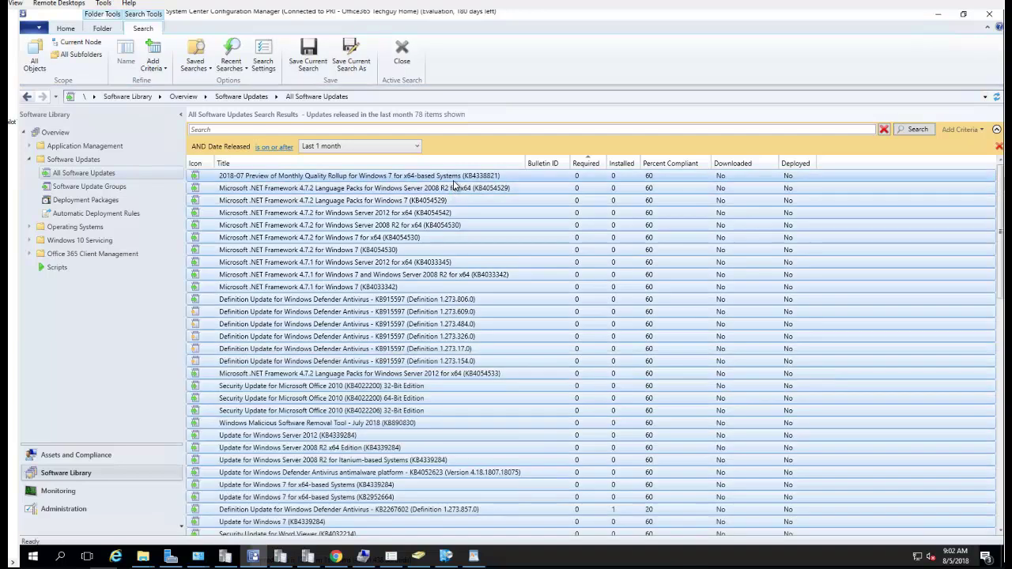
{"action": "left_click", "coordinate": [456, 176]}
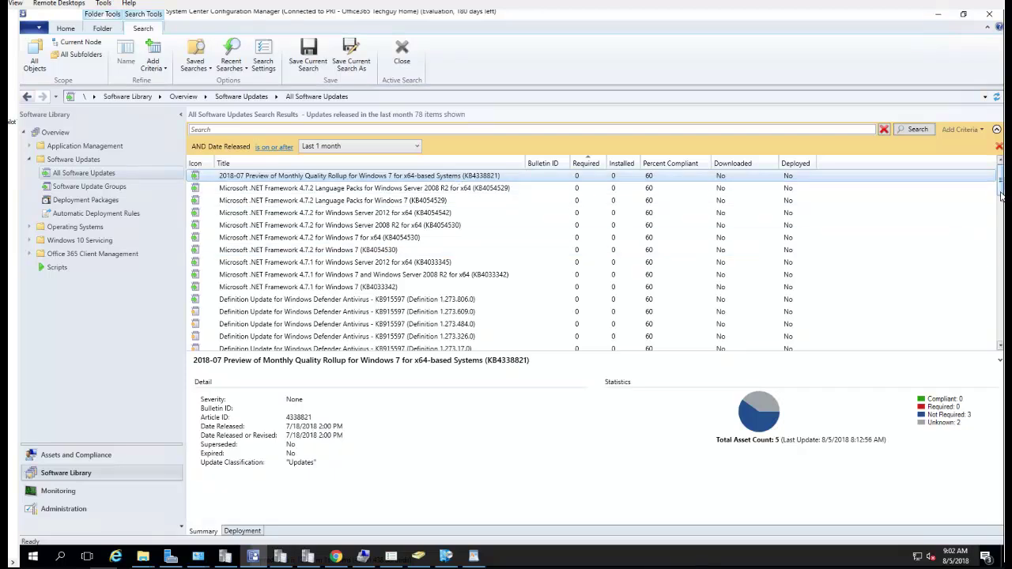
{"action": "left_click_drag", "start_coordinate": [1001, 195], "coordinate": [996, 373]}
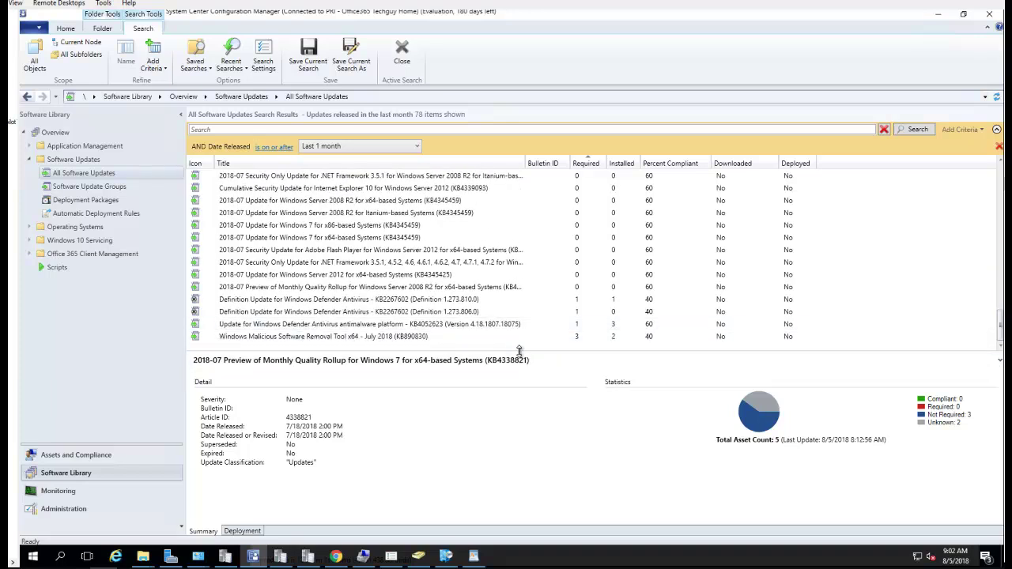
{"action": "double_click", "coordinate": [510, 350]}
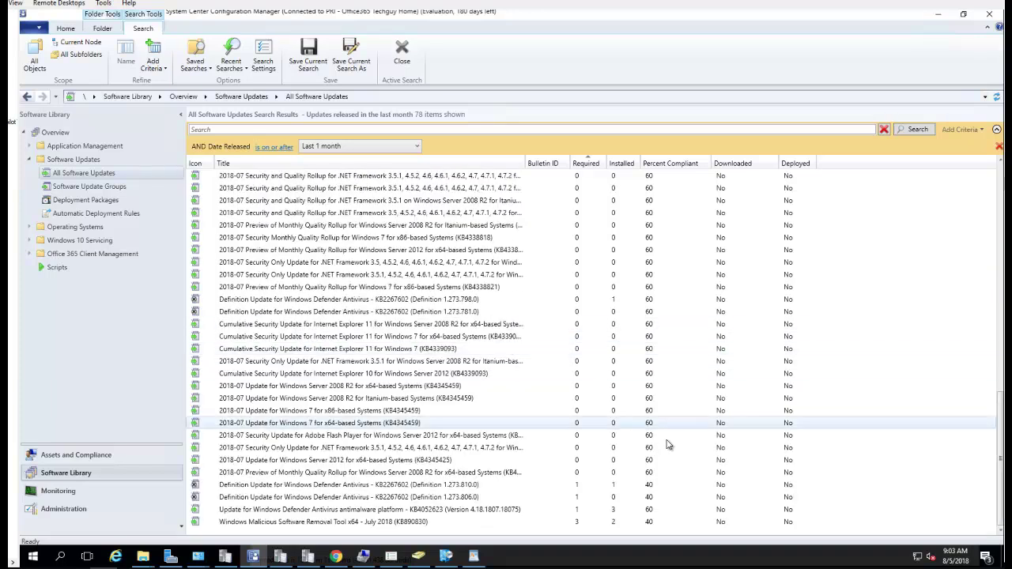
{"action": "key", "text": "ctrl+a"}
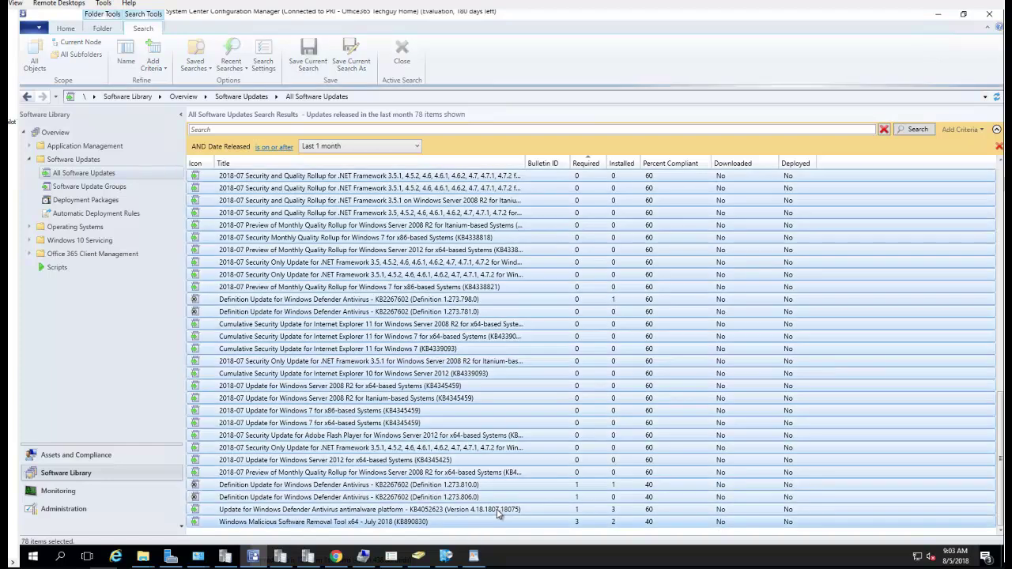
{"action": "scroll", "coordinate": [669, 400], "scroll_direction": "up", "scroll_amount": 10}
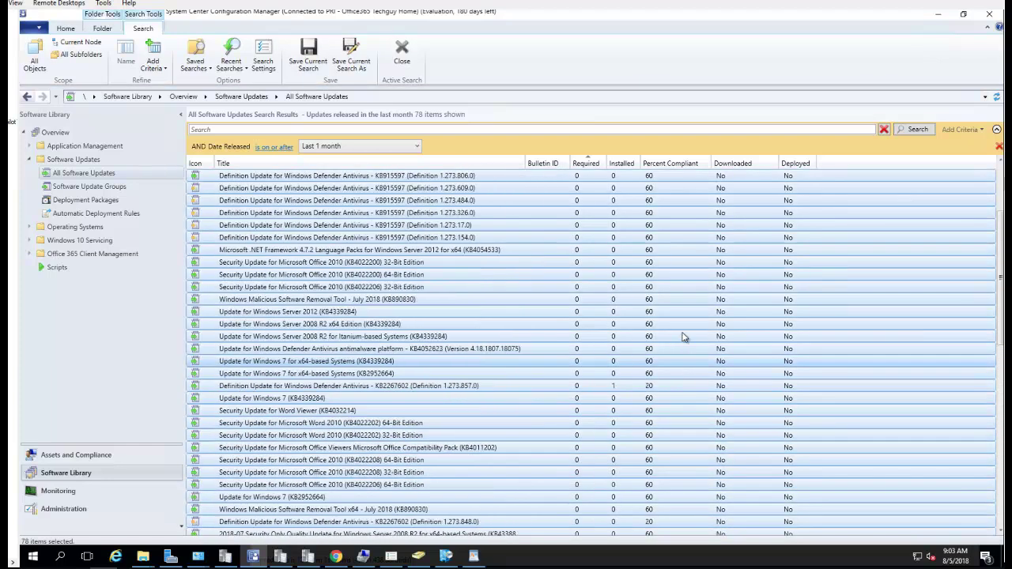
{"action": "scroll", "coordinate": [692, 317], "scroll_direction": "down", "scroll_amount": 15}
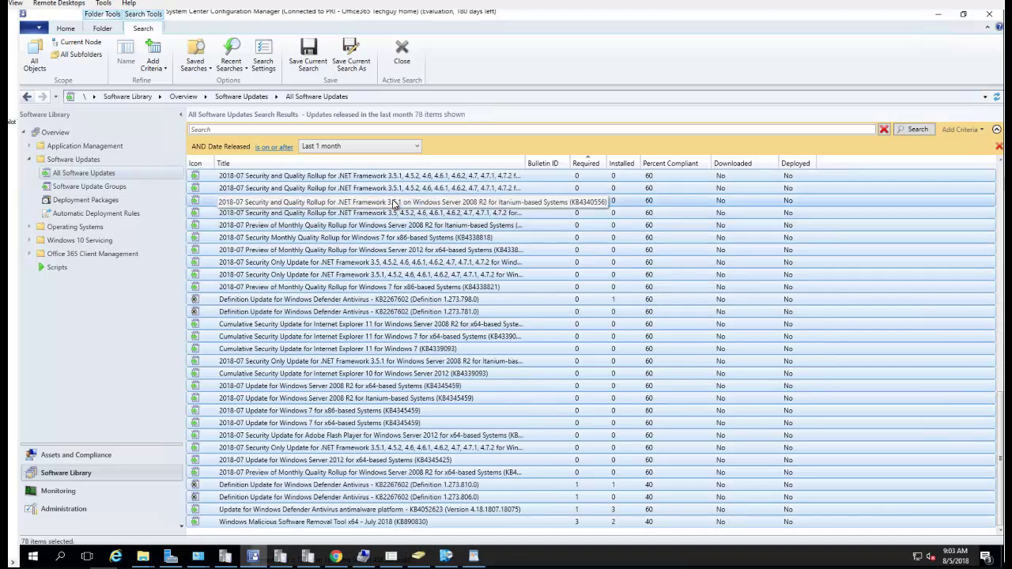
Create the software update group '2018 July Patches' from the 78 selected updates
{"action": "right_click", "coordinate": [393, 203]}
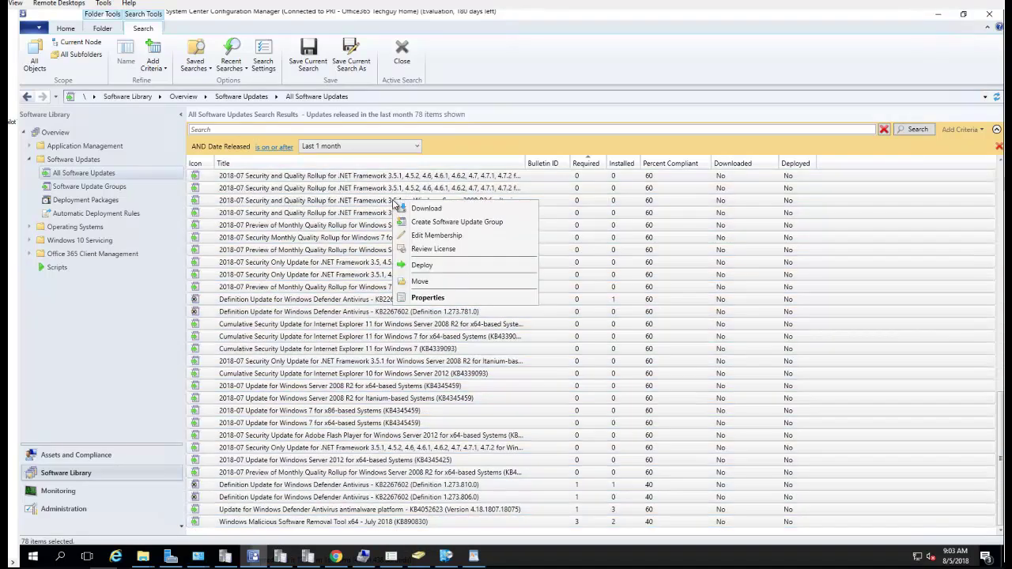
{"action": "left_click", "coordinate": [448, 222]}
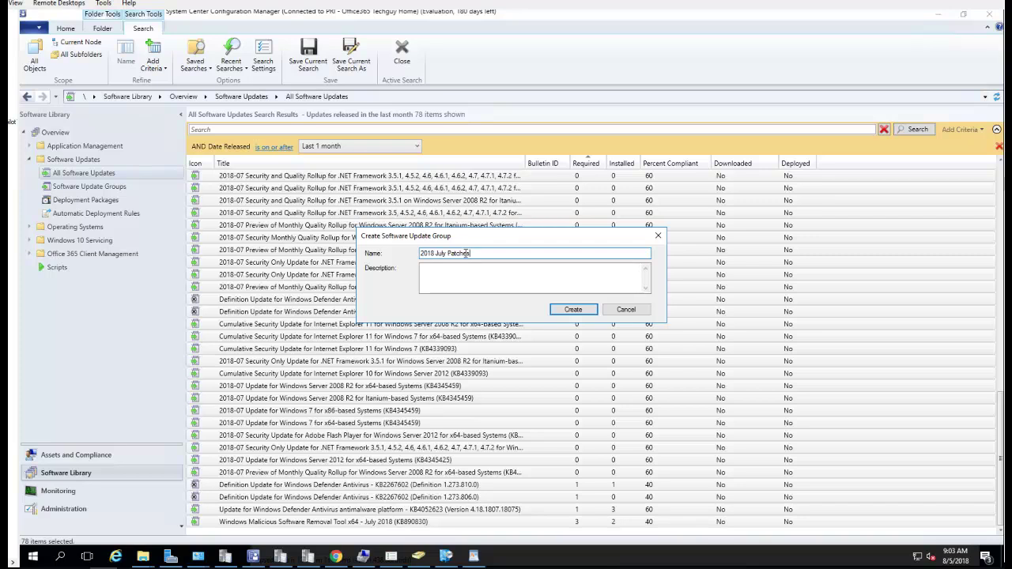
{"action": "left_click", "coordinate": [578, 312]}
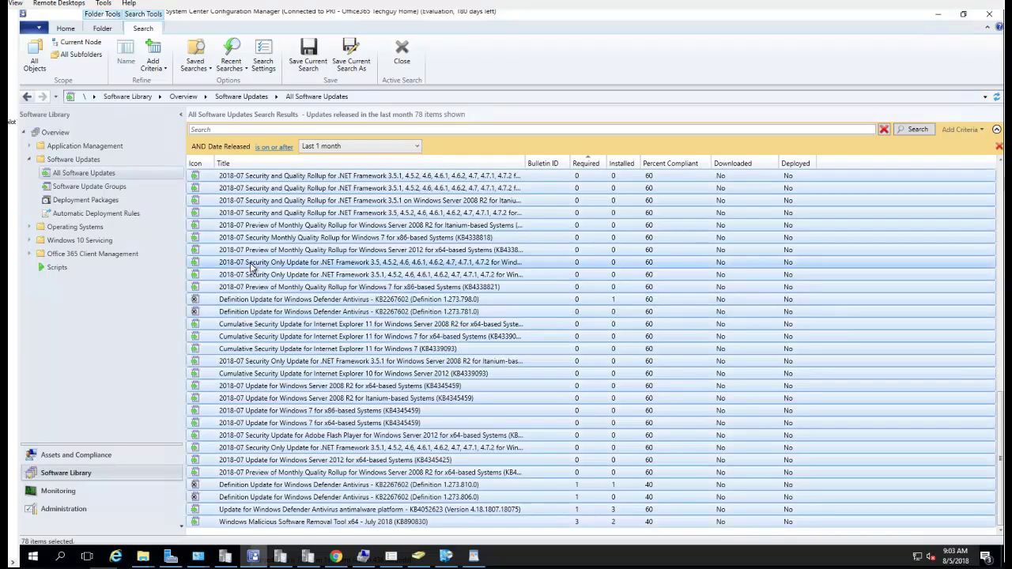
Show the Software Update Groups list, view the 2018 July Patches group, then bring up the WordPad notes
{"action": "left_click", "coordinate": [108, 190]}
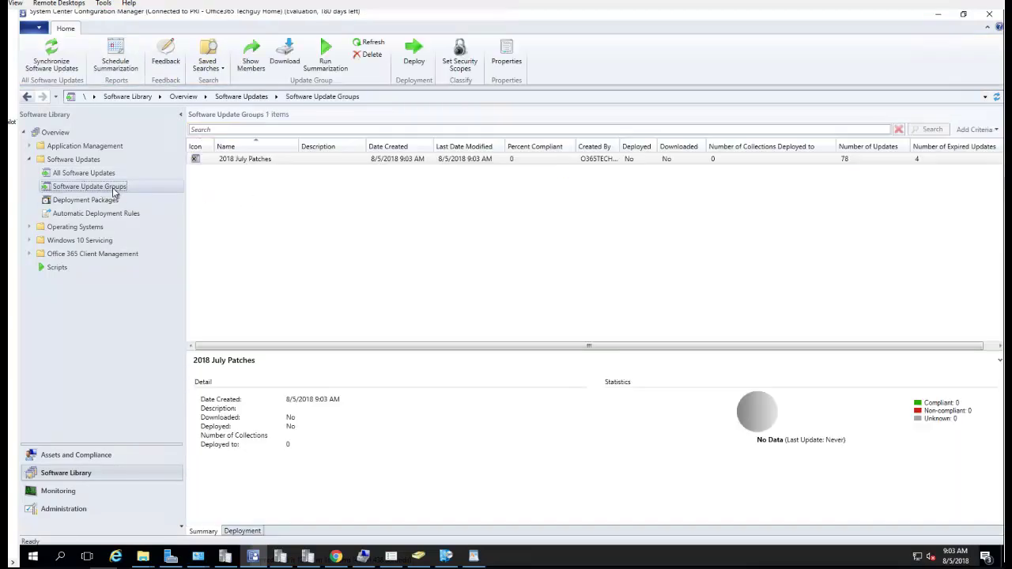
{"action": "left_click", "coordinate": [223, 161]}
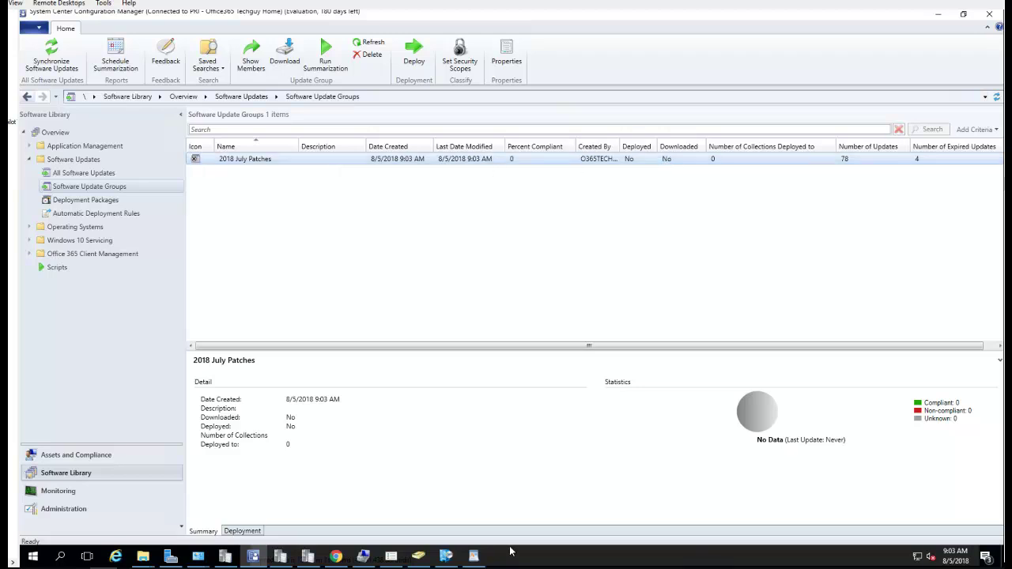
{"action": "left_click", "coordinate": [476, 556]}
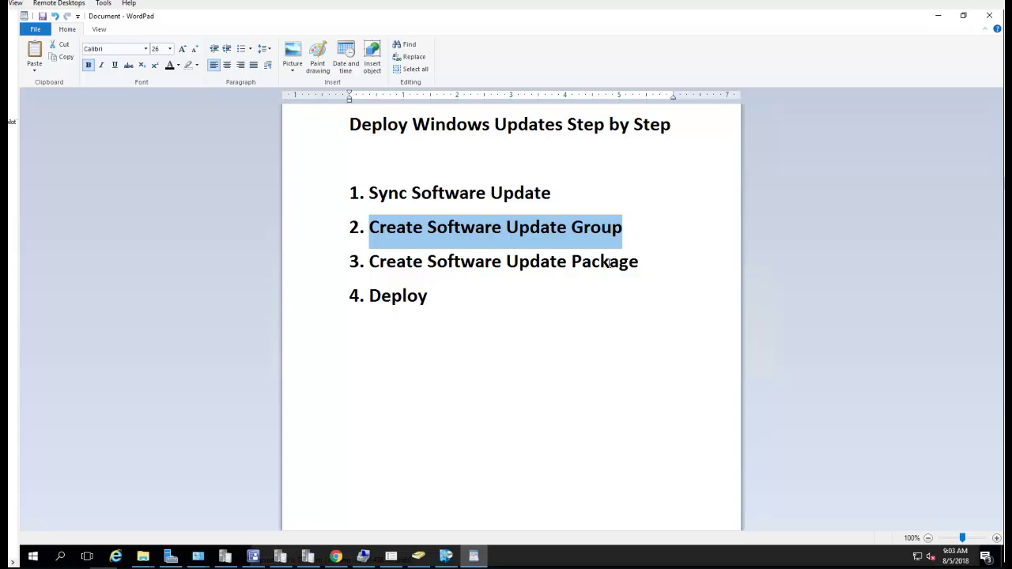
Highlight step 3 'Create Software Update Package' in WordPad, then bring up actions for the 2018 July Patches group
{"action": "left_click_drag", "start_coordinate": [642, 265], "coordinate": [421, 273]}
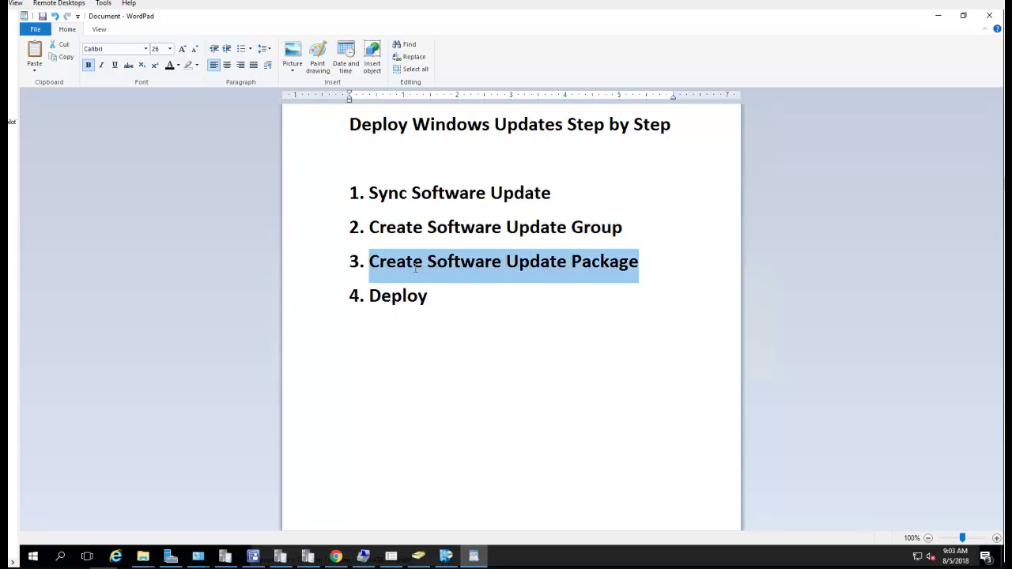
{"action": "left_click", "coordinate": [937, 18]}
{"action": "left_click", "coordinate": [256, 158]}
{"action": "right_click", "coordinate": [255, 161]}
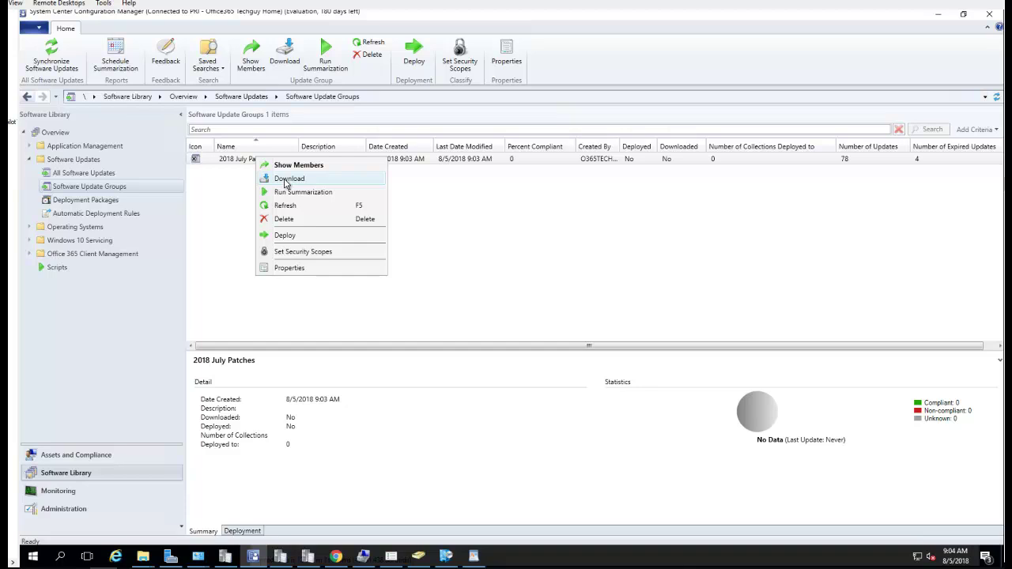
Download the group's updates into a new deployment package named '2018 July Patches'
{"action": "left_click", "coordinate": [286, 179]}
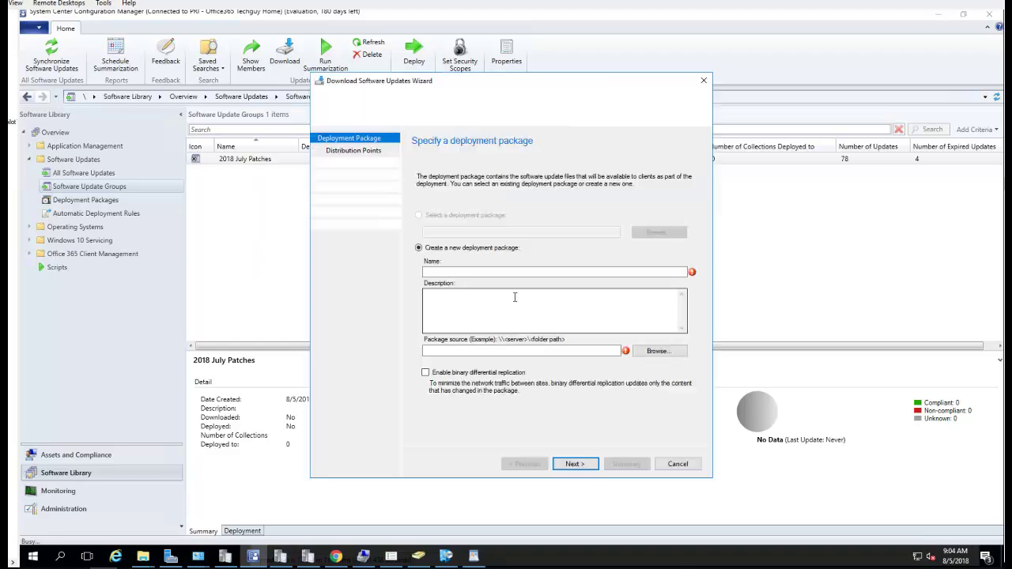
{"action": "left_click", "coordinate": [478, 273]}
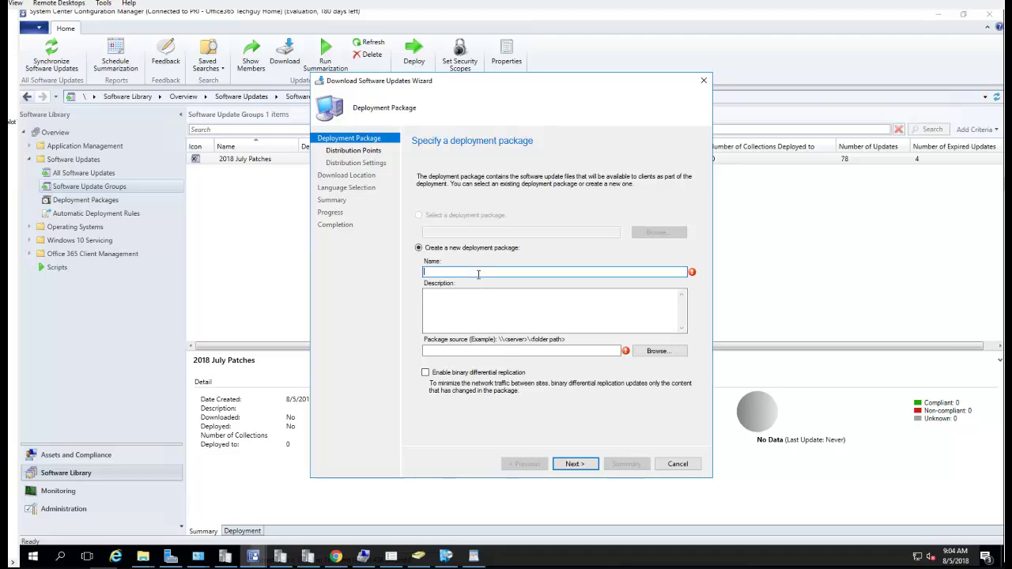
{"action": "type", "text": "2018 Ju"}
{"action": "key", "text": "BackSpace"}
{"action": "left_click", "coordinate": [472, 351]}
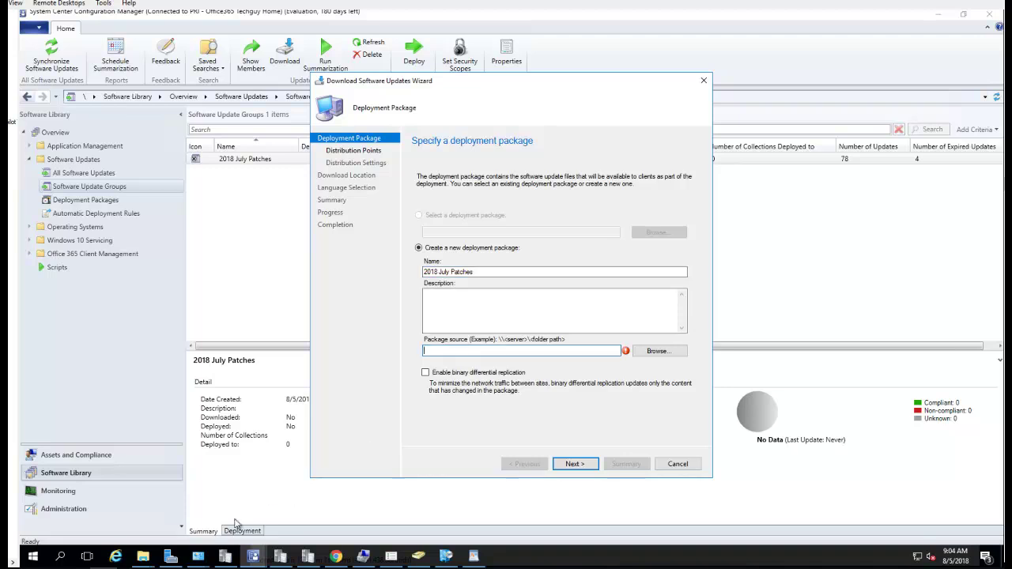
{"action": "left_click", "coordinate": [143, 556]}
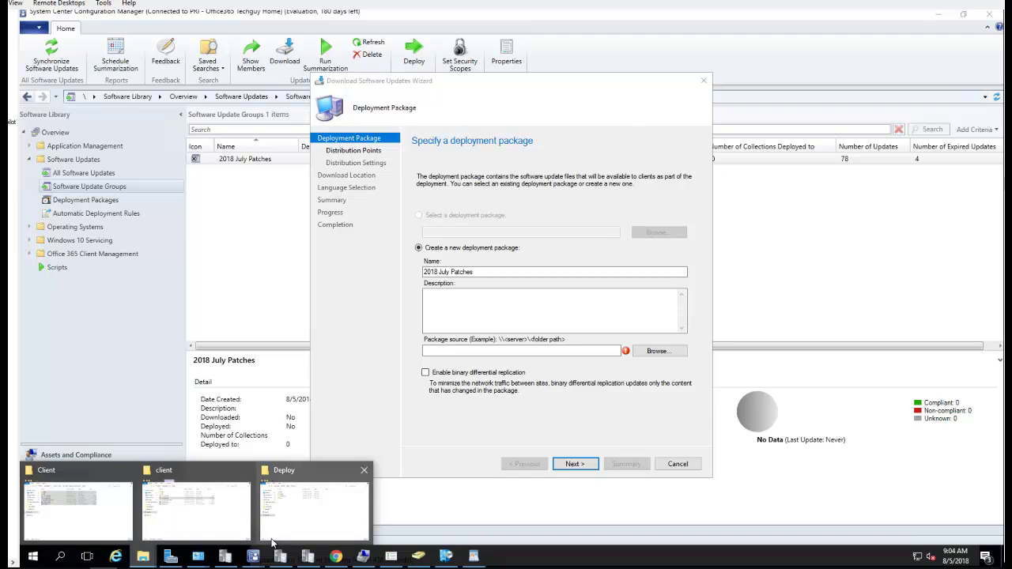
Create a new folder named '2018JulyPatchestest' inside Deploy\Patches
{"action": "left_click", "coordinate": [285, 538]}
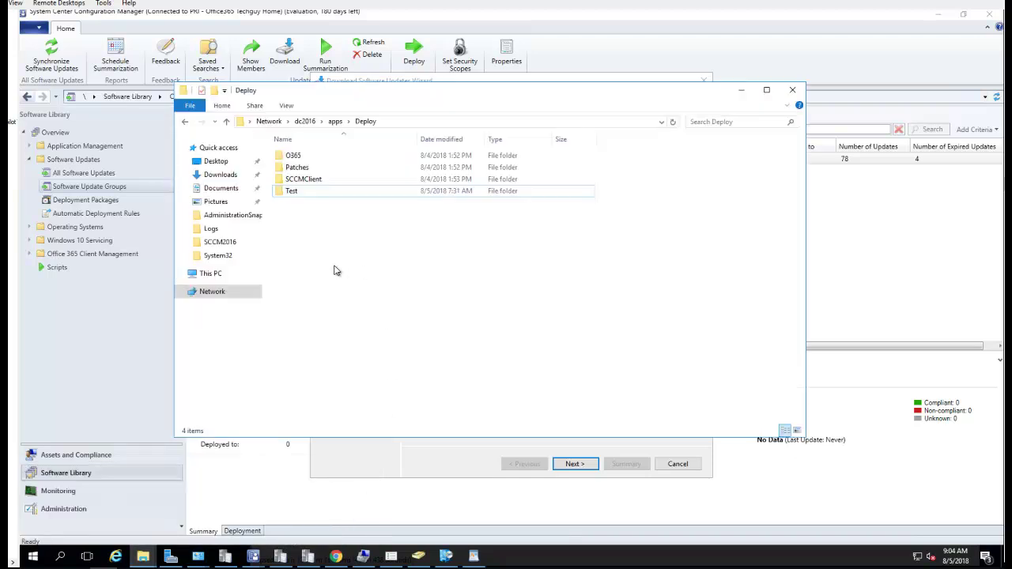
{"action": "double_click", "coordinate": [317, 168]}
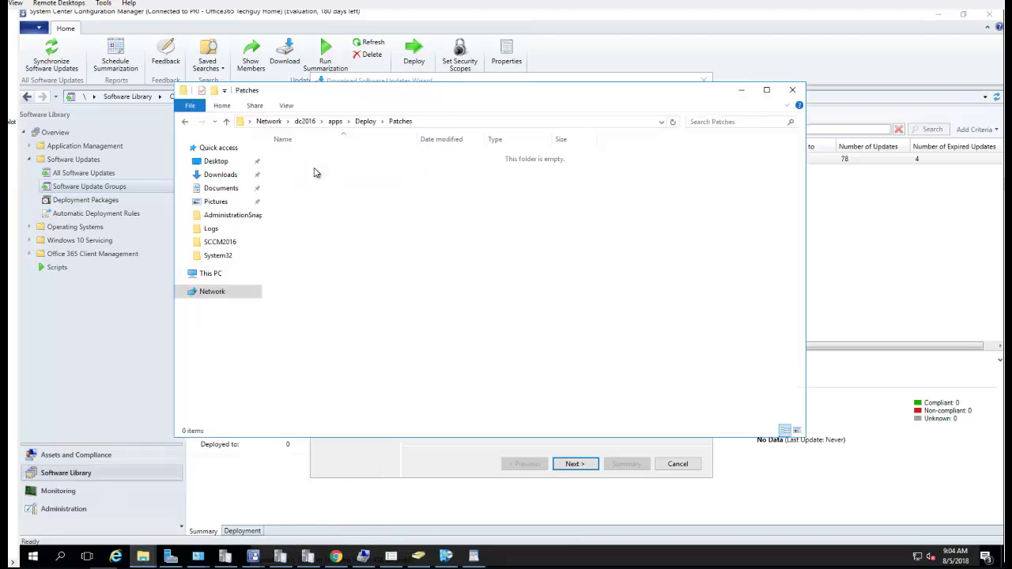
{"action": "right_click", "coordinate": [317, 215]}
{"action": "mouse_move", "coordinate": [388, 331]}
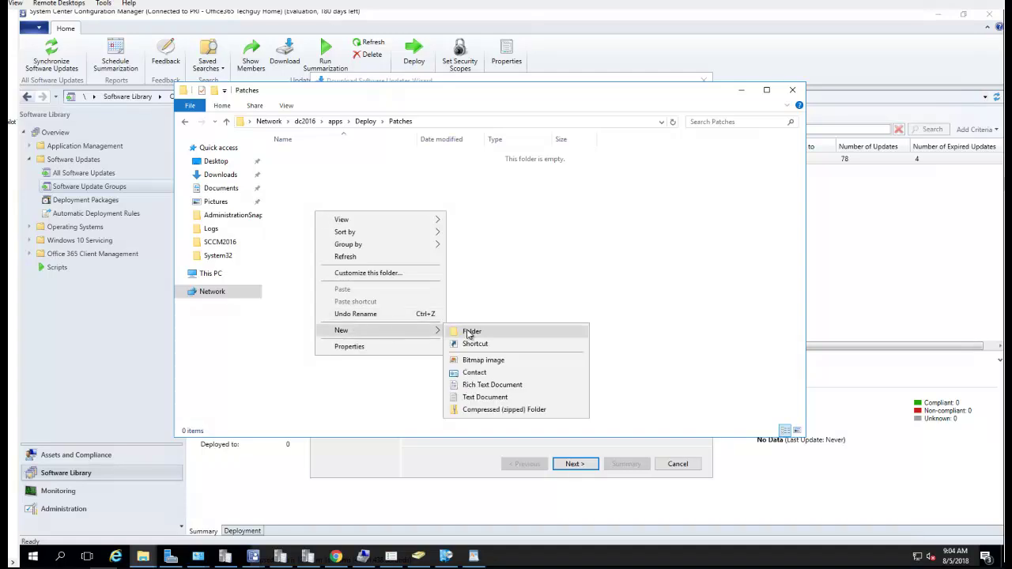
{"action": "left_click", "coordinate": [469, 332]}
{"action": "type", "text": "2018Ju"}
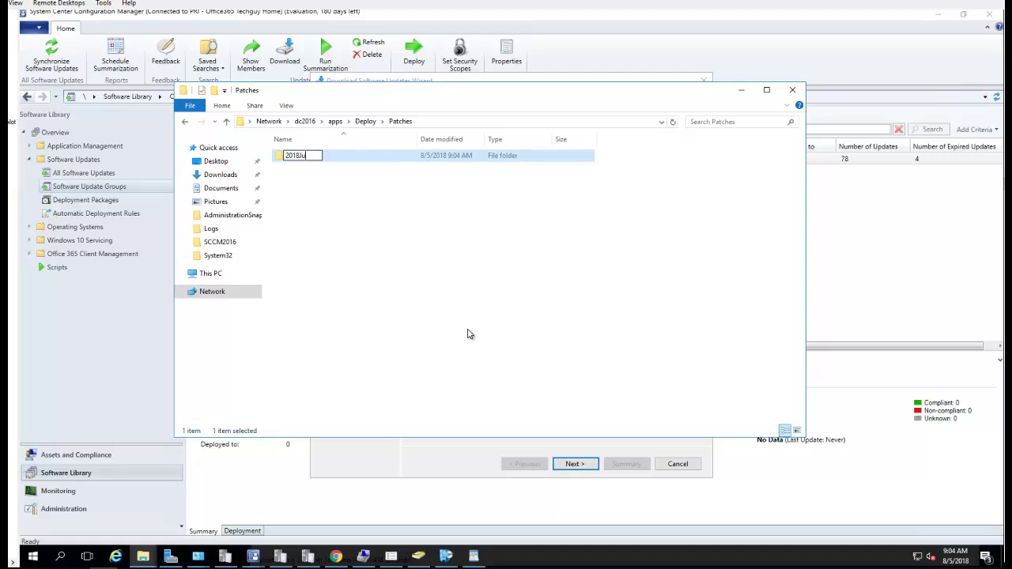
{"action": "type", "text": "lyPatchestest"}
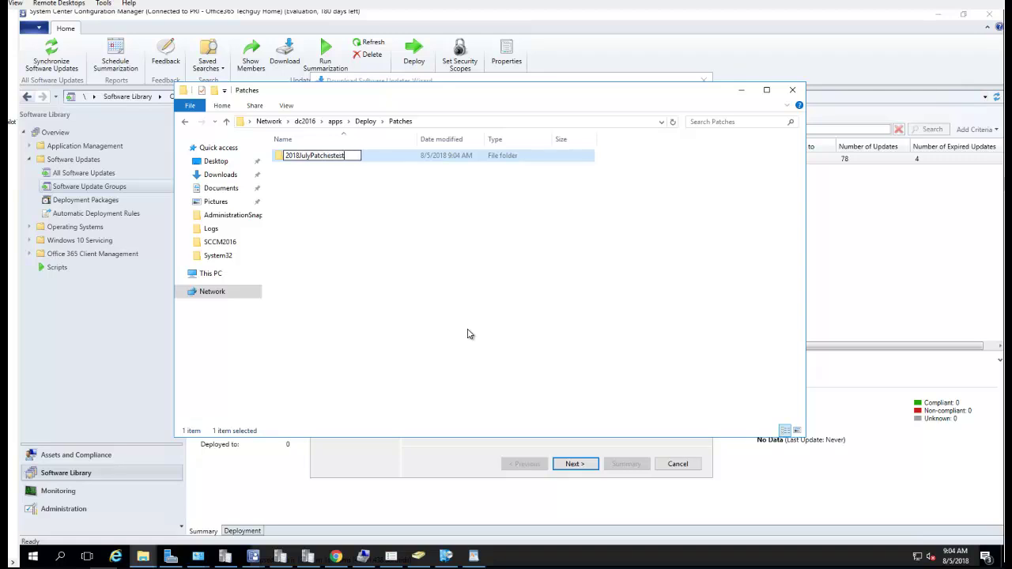
{"action": "left_click", "coordinate": [391, 222]}
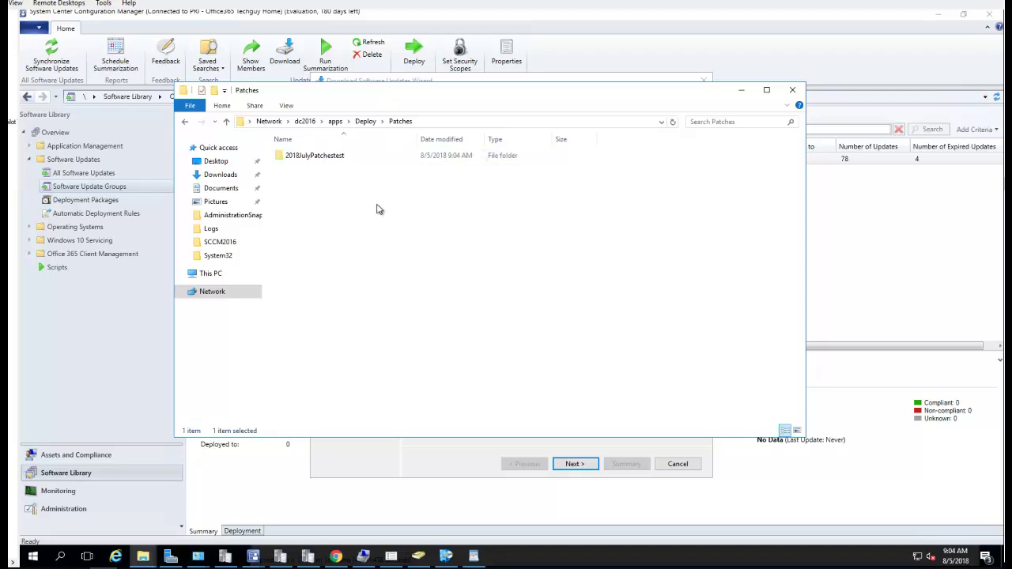
Copy the 2018JulyPatchestest folder's network path and return to the wizard
{"action": "double_click", "coordinate": [335, 156]}
{"action": "left_click", "coordinate": [511, 122]}
{"action": "key", "text": "ctrl+c"}
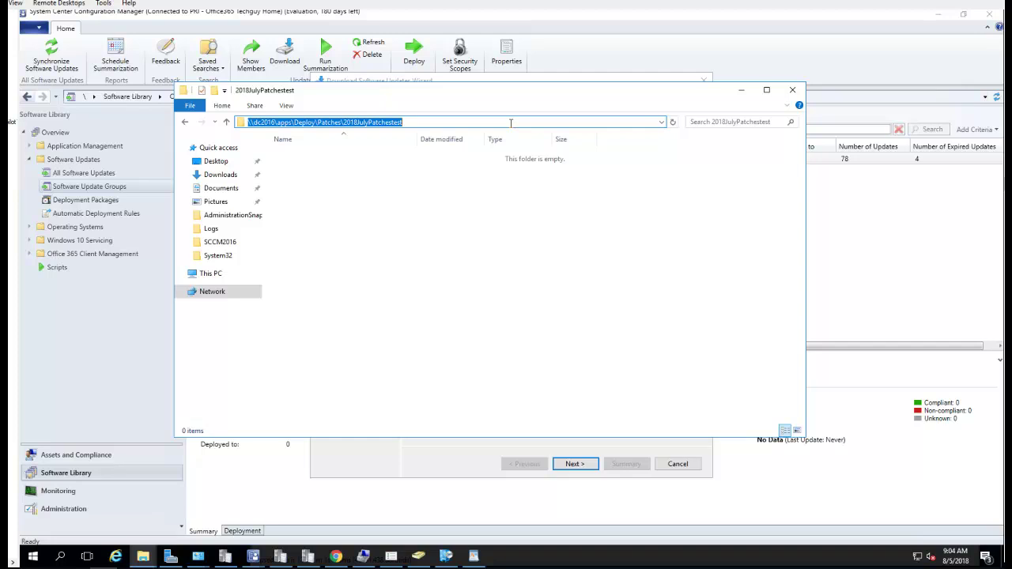
{"action": "left_click", "coordinate": [741, 89]}
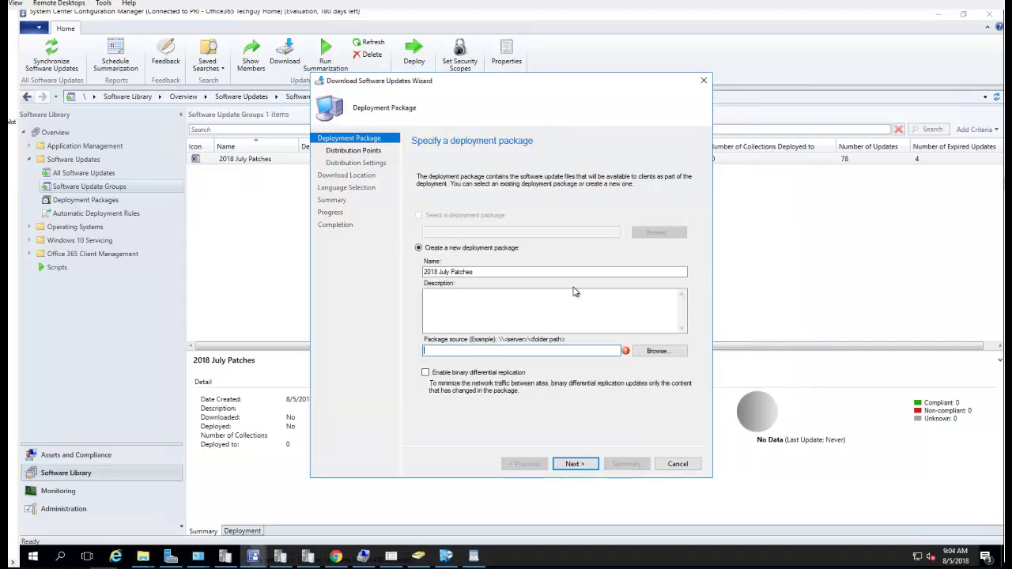
Use the copied folder path as the package source and add the SCCM200 distribution point
{"action": "key", "text": "ctrl+v"}
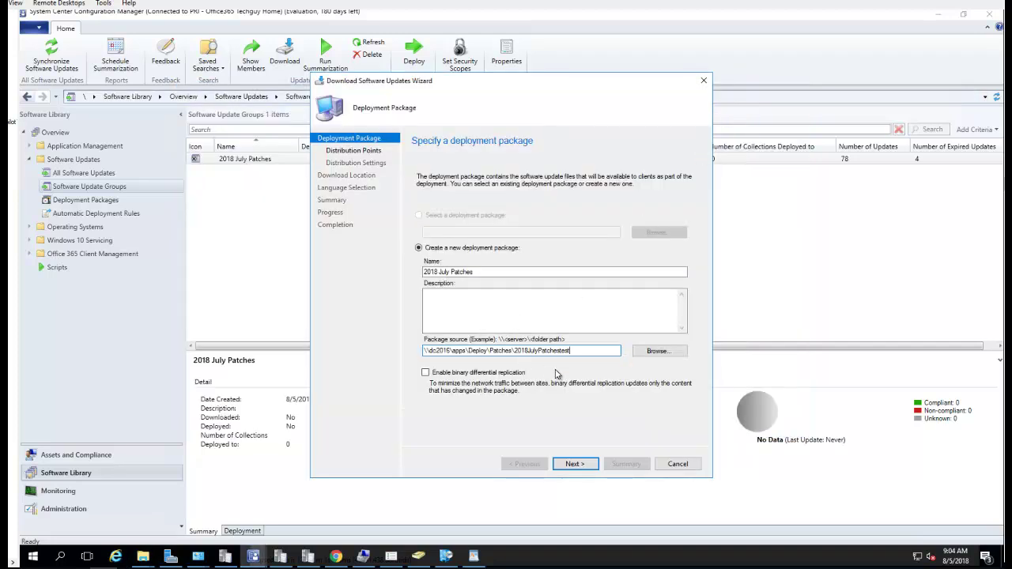
{"action": "left_click", "coordinate": [575, 464]}
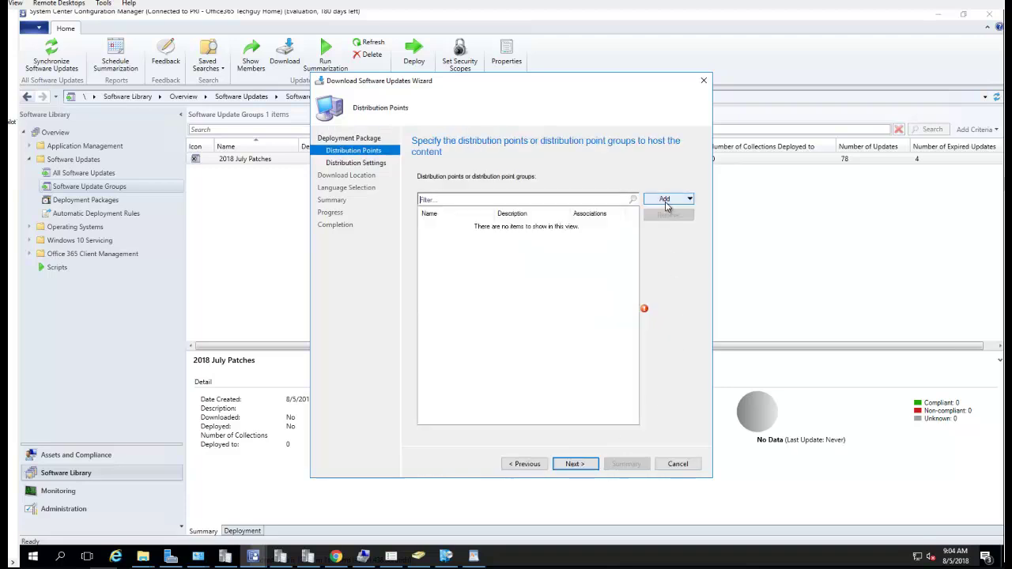
{"action": "left_click", "coordinate": [676, 202]}
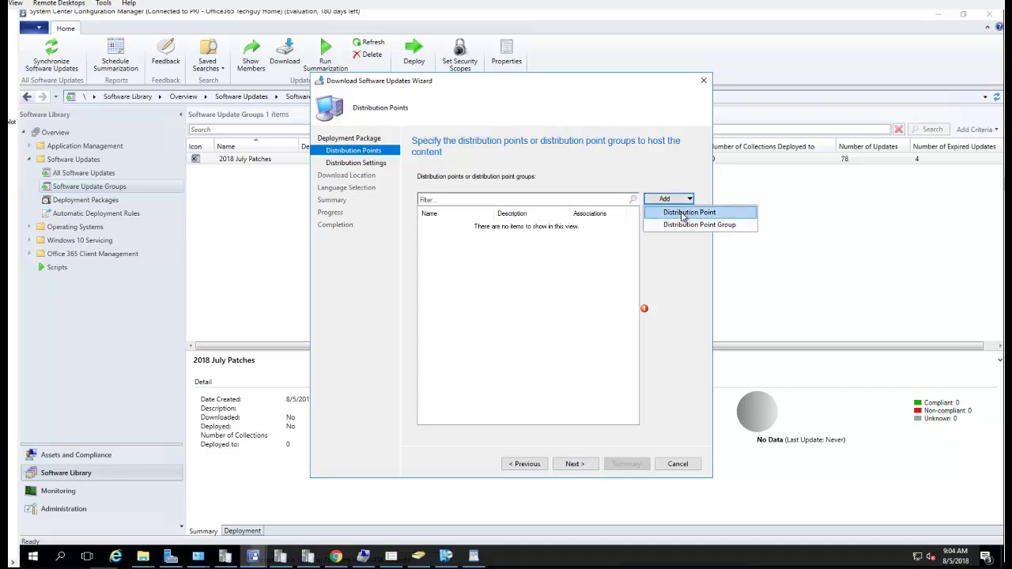
{"action": "left_click", "coordinate": [683, 214]}
{"action": "left_click", "coordinate": [361, 237]}
{"action": "left_click", "coordinate": [594, 434]}
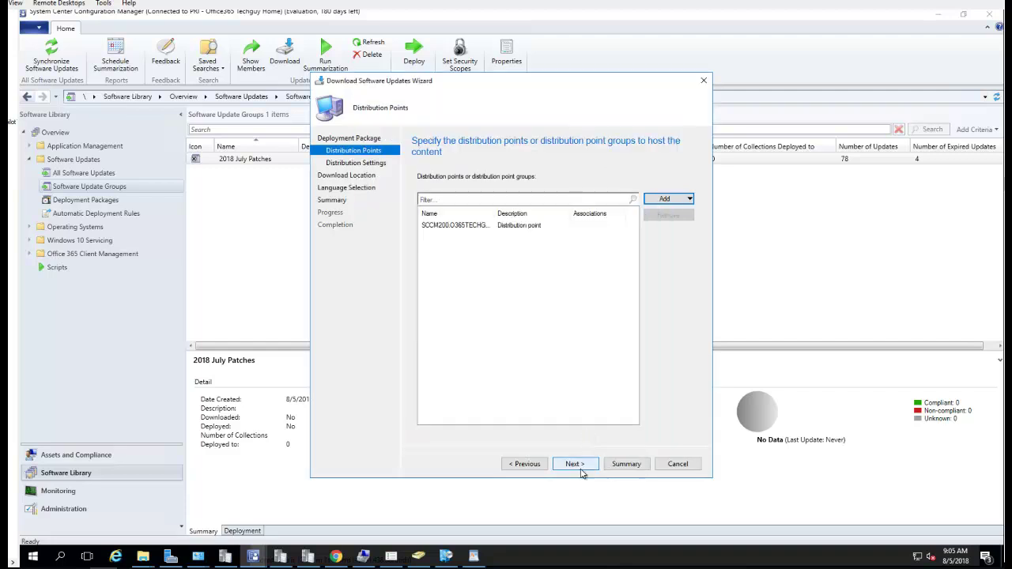
Keep default distribution and download settings and English language, then start the download
{"action": "left_click", "coordinate": [574, 469]}
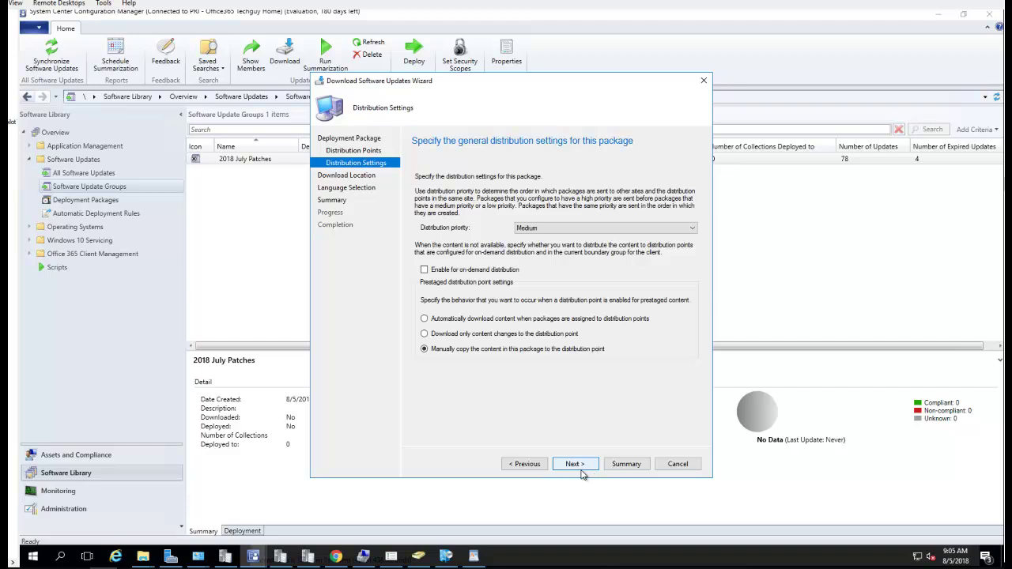
{"action": "left_click", "coordinate": [576, 467]}
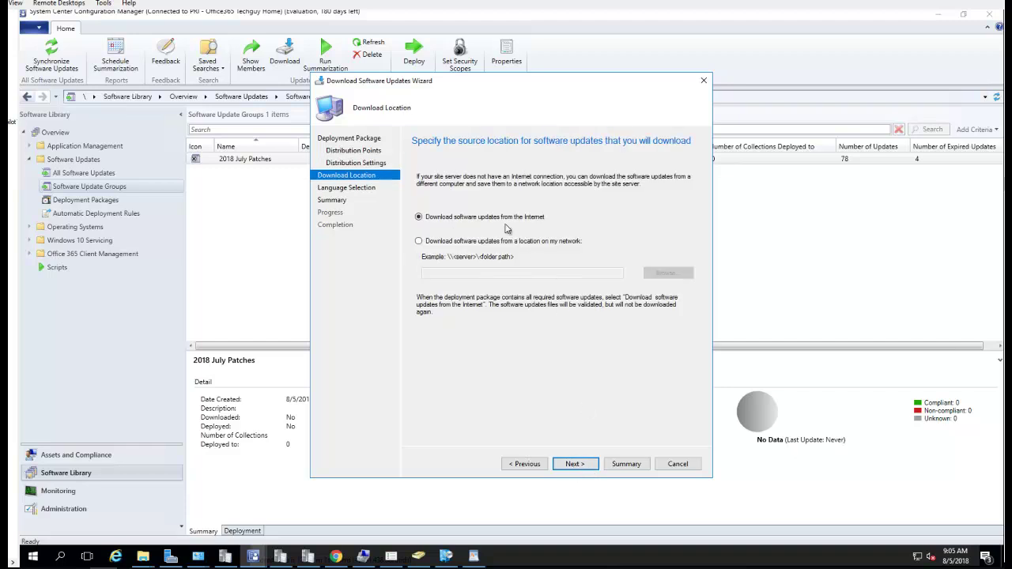
{"action": "left_click", "coordinate": [577, 469]}
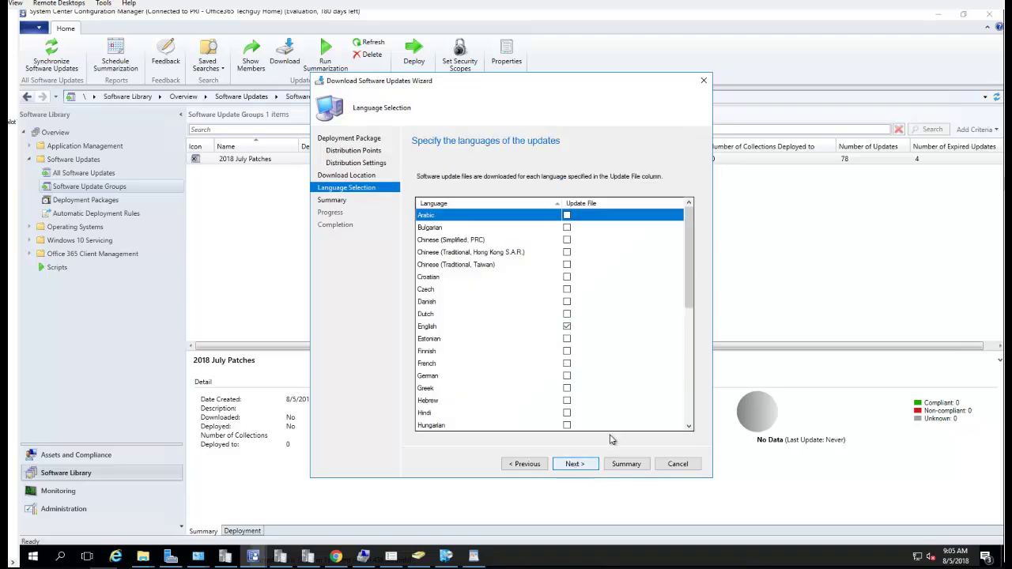
{"action": "left_click_drag", "start_coordinate": [689, 286], "coordinate": [688, 310]}
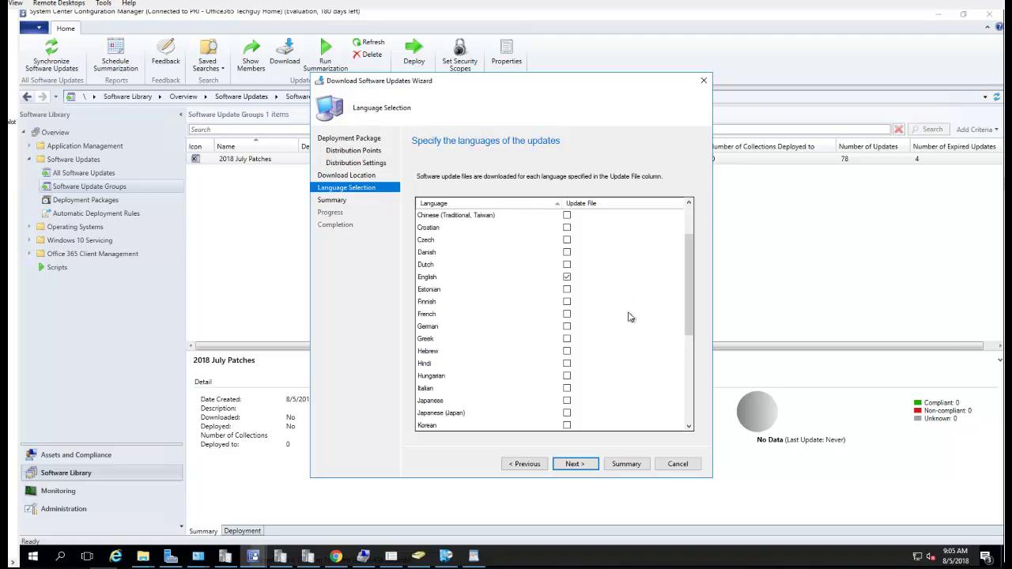
{"action": "left_click", "coordinate": [574, 466]}
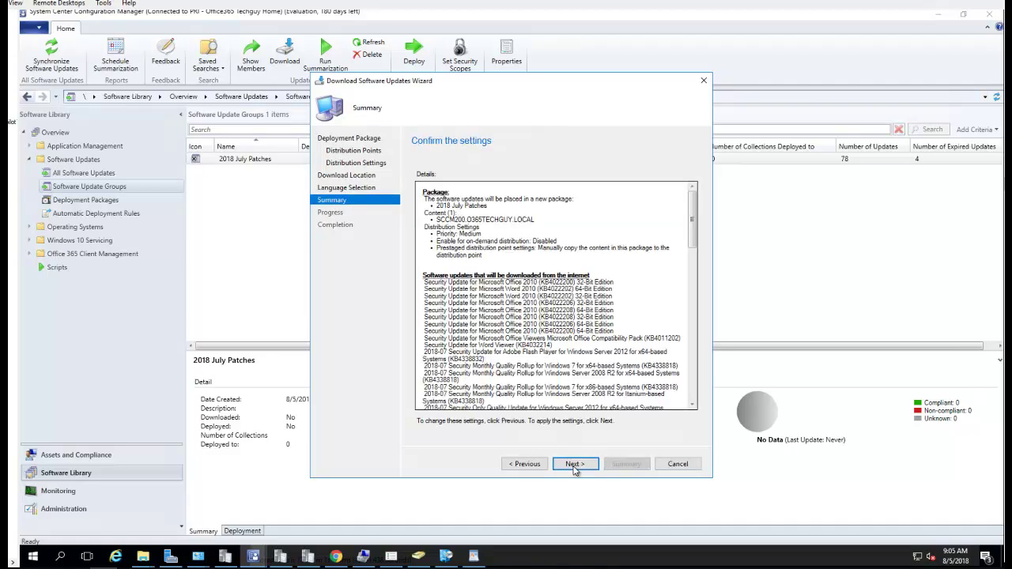
{"action": "left_click", "coordinate": [575, 465]}
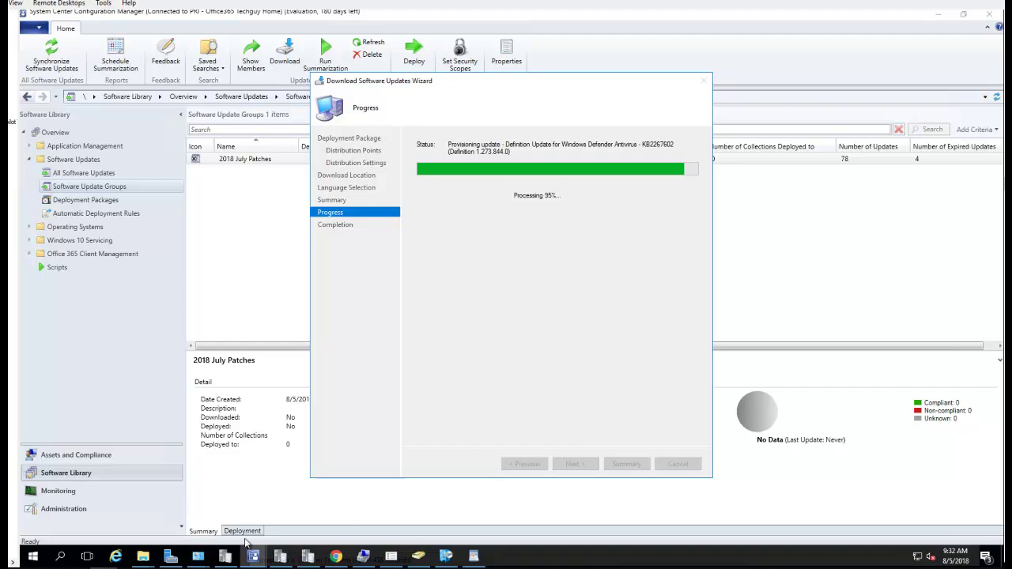
Check the 2018JulyPatchestest folder's size in its Properties from Patches, then return to the wizard
{"action": "left_click", "coordinate": [152, 559]}
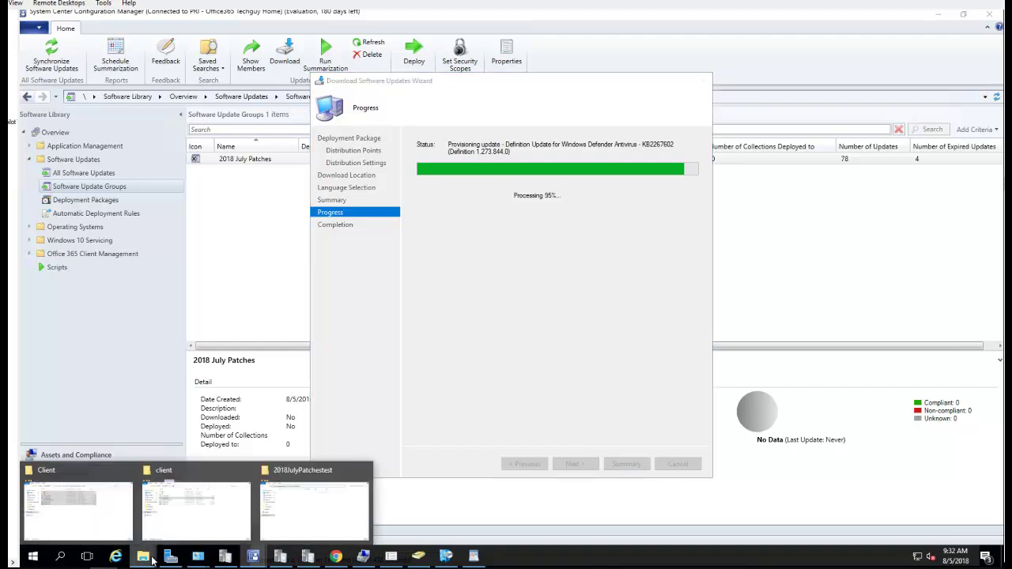
{"action": "left_click", "coordinate": [310, 525]}
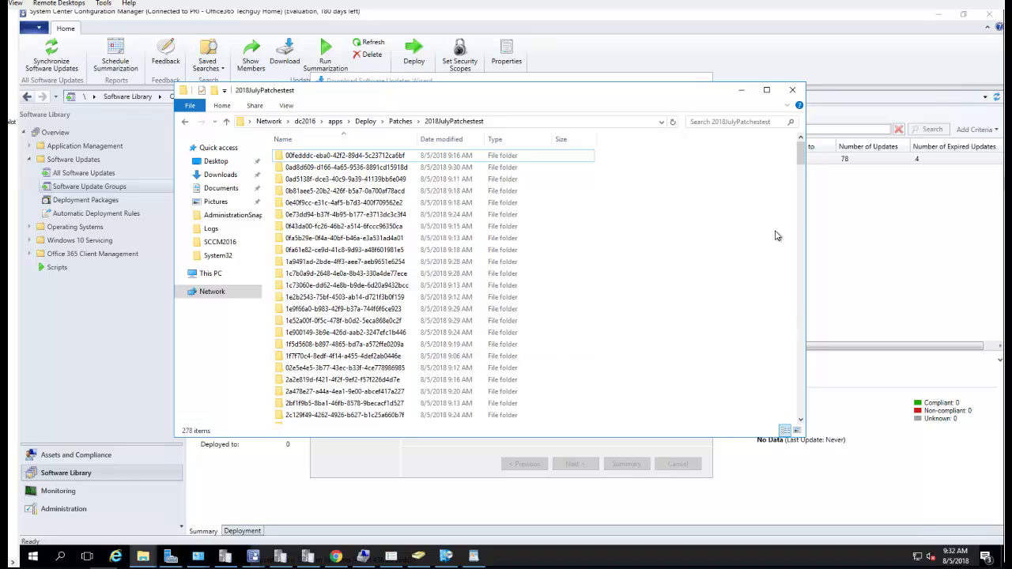
{"action": "left_click_drag", "start_coordinate": [801, 159], "coordinate": [798, 328]}
{"action": "left_click", "coordinate": [400, 121]}
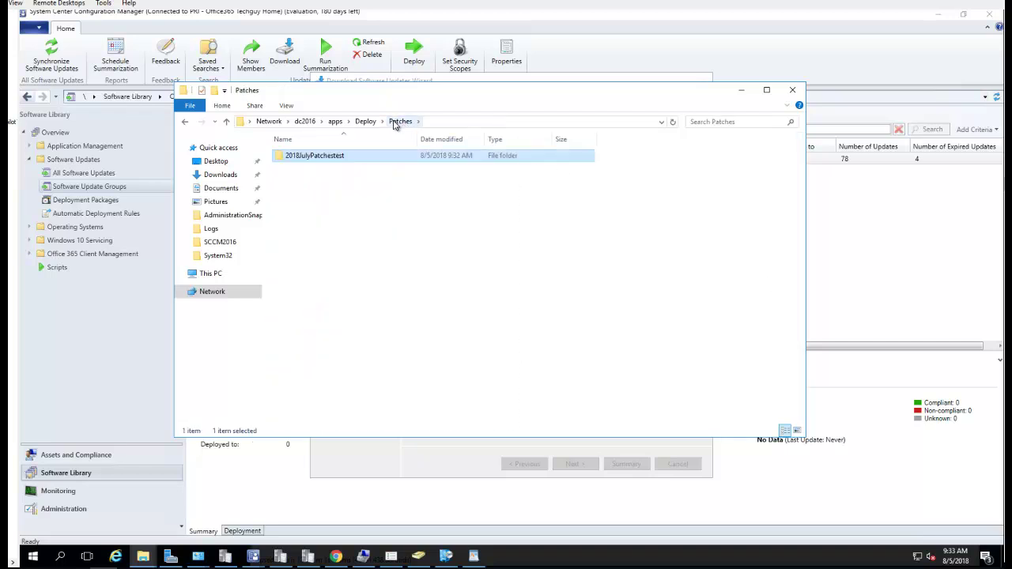
{"action": "right_click", "coordinate": [355, 158]}
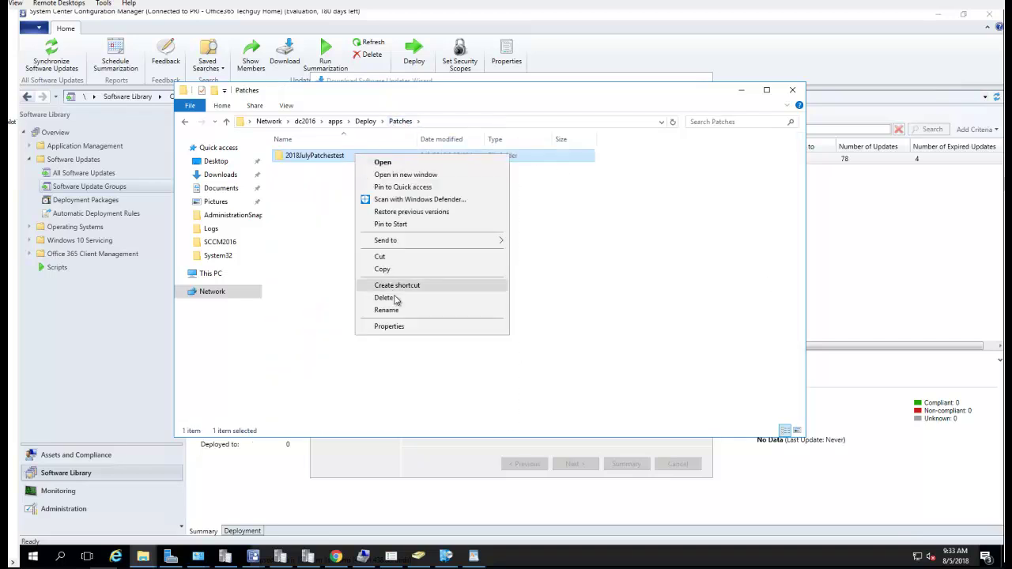
{"action": "left_click", "coordinate": [412, 331]}
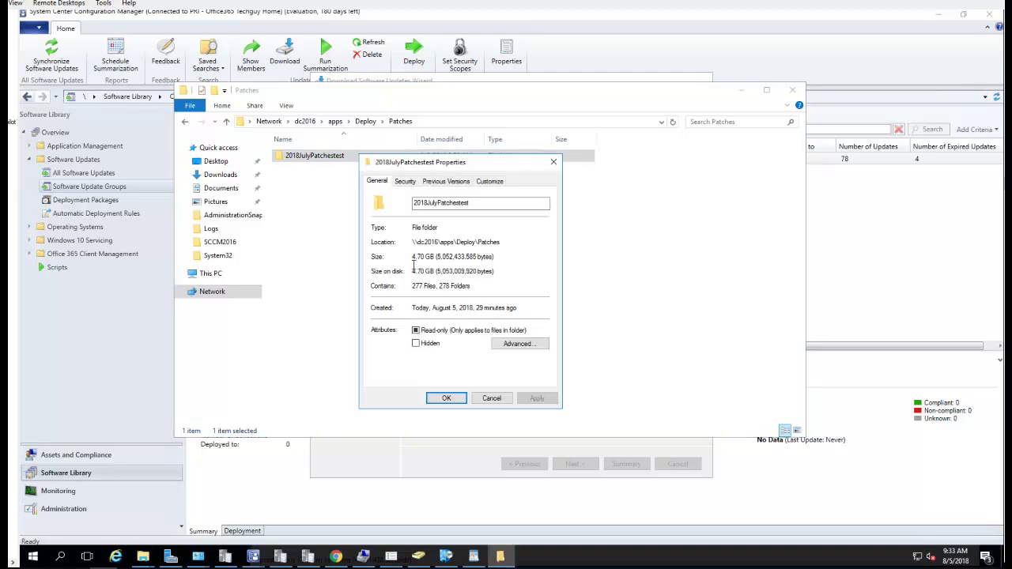
{"action": "left_click", "coordinate": [494, 398]}
{"action": "left_click", "coordinate": [445, 456]}
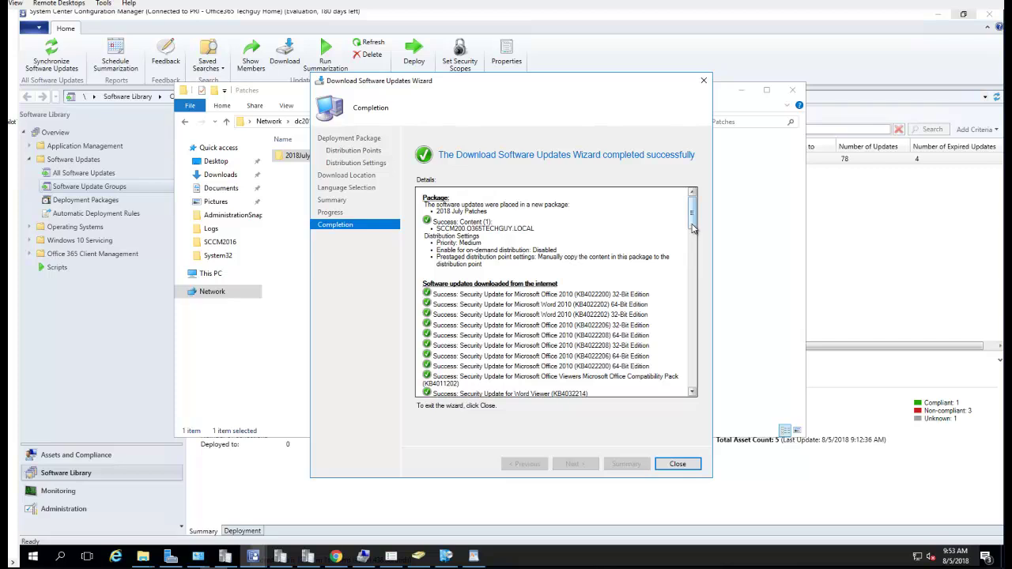
Close the completed download wizard and confirm the package folder has grown to 5.41 GB
{"action": "scroll", "coordinate": [692, 367], "scroll_direction": "down", "scroll_amount": 10}
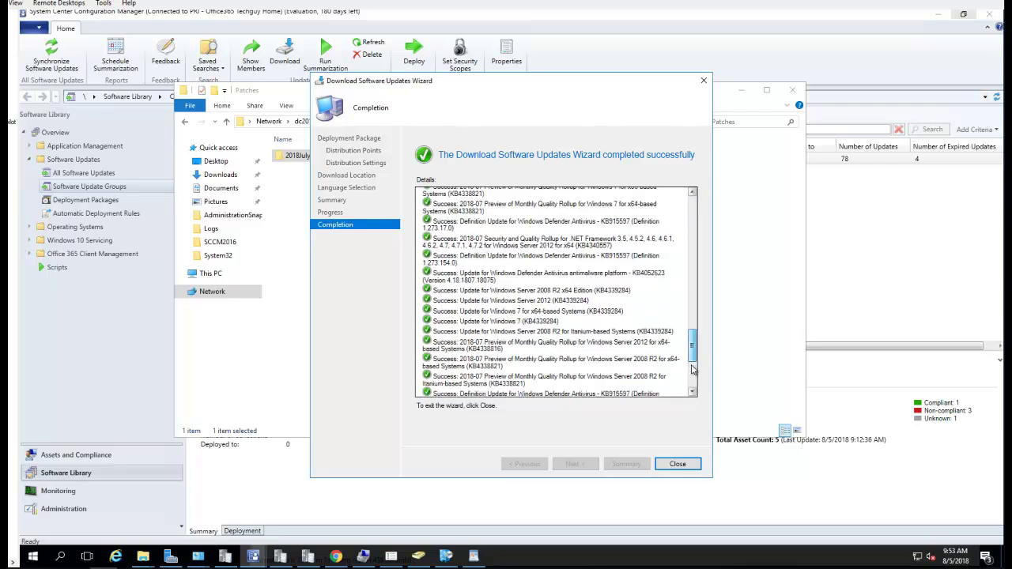
{"action": "scroll", "coordinate": [692, 367], "scroll_direction": "down", "scroll_amount": 5}
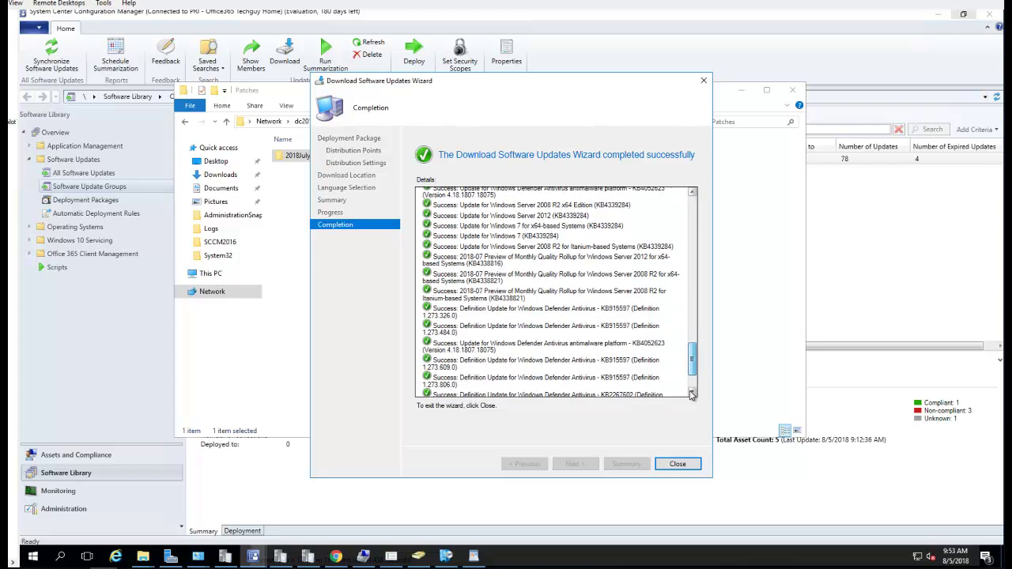
{"action": "left_click", "coordinate": [678, 464]}
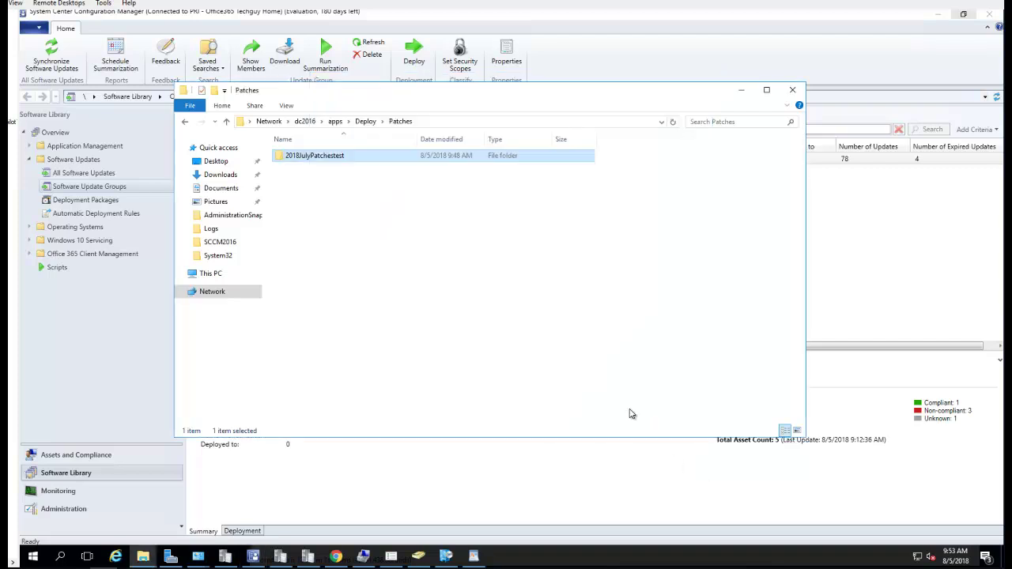
{"action": "right_click", "coordinate": [341, 159]}
{"action": "left_click", "coordinate": [396, 332]}
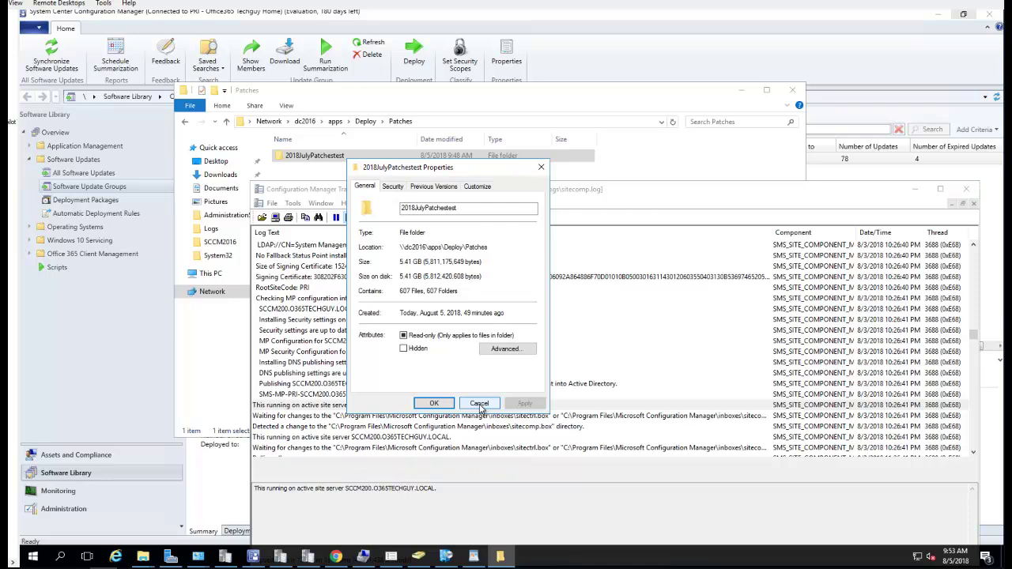
{"action": "left_click", "coordinate": [479, 404]}
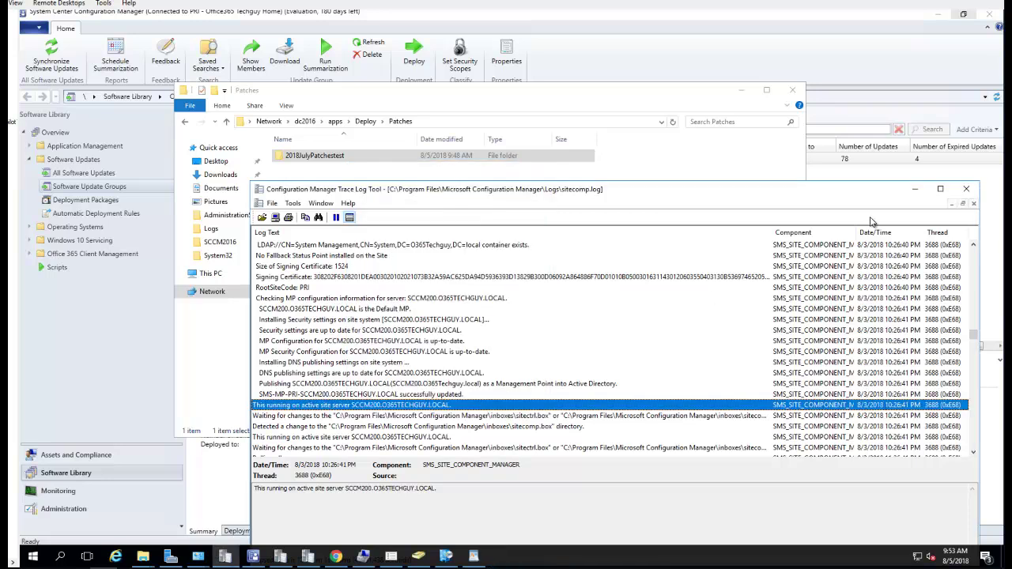
Close the trace log, point out step 4 'Deploy' in WordPad, and return to the console
{"action": "left_click", "coordinate": [968, 191]}
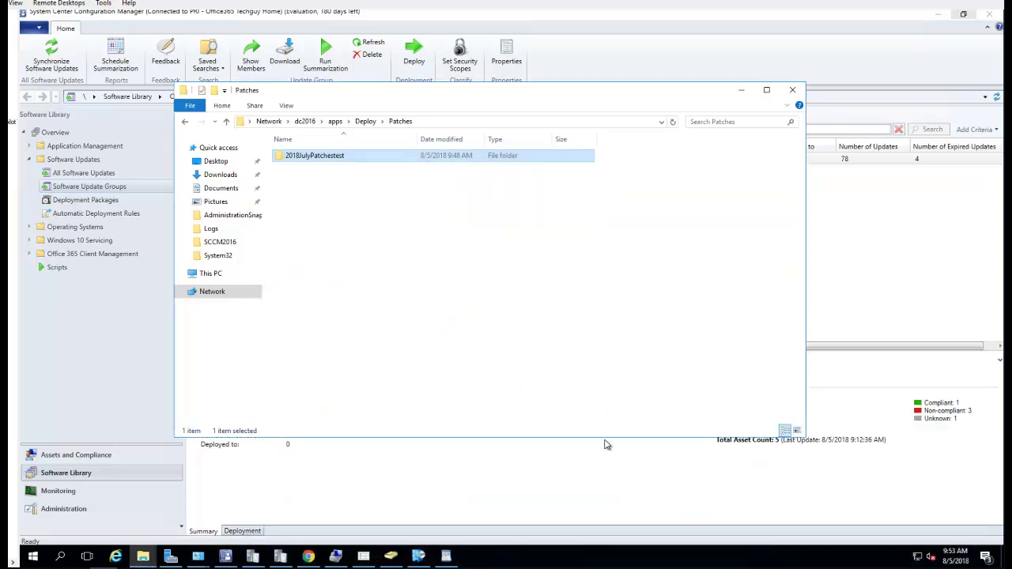
{"action": "left_click", "coordinate": [446, 556]}
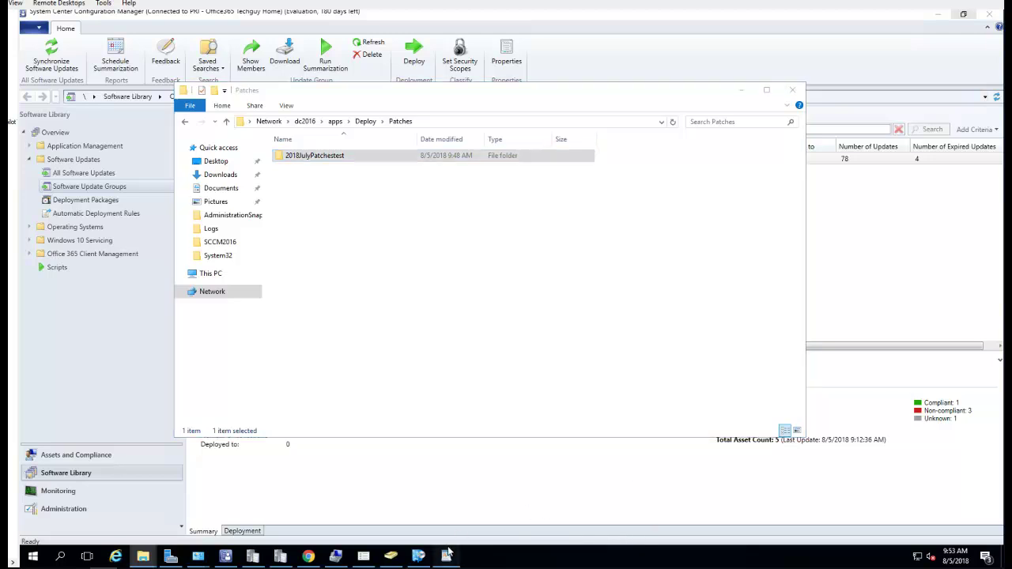
{"action": "left_click", "coordinate": [442, 326]}
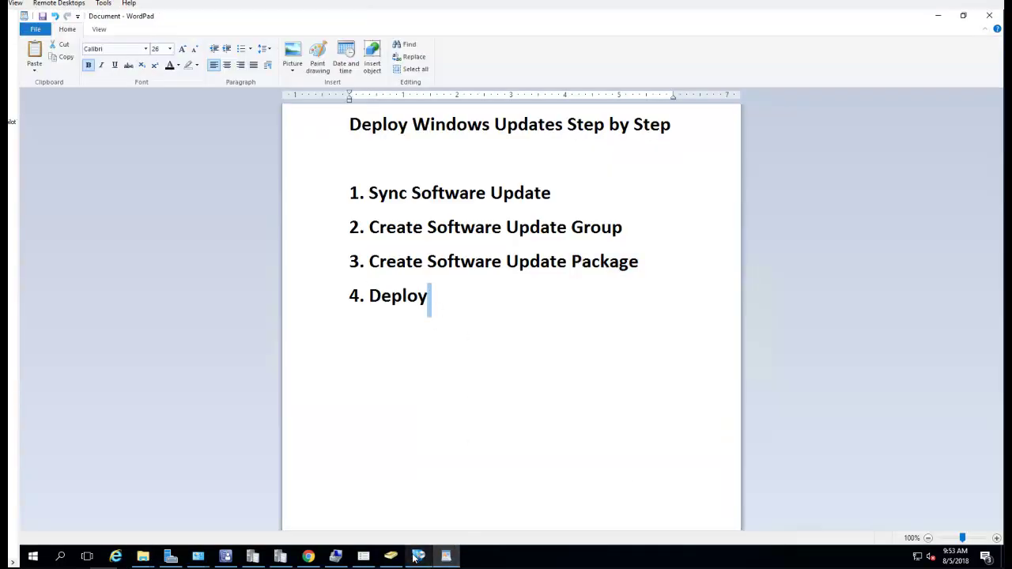
{"action": "left_click", "coordinate": [225, 556]}
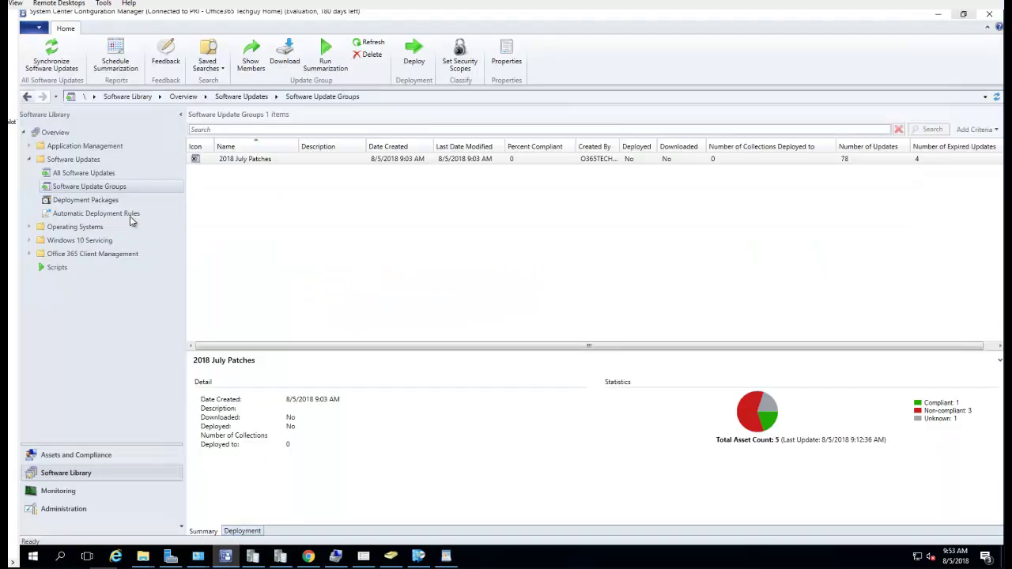
Refresh the Software Update Groups list with the 2018 July Patches group selected
{"action": "left_click", "coordinate": [375, 43]}
{"action": "left_click", "coordinate": [267, 161]}
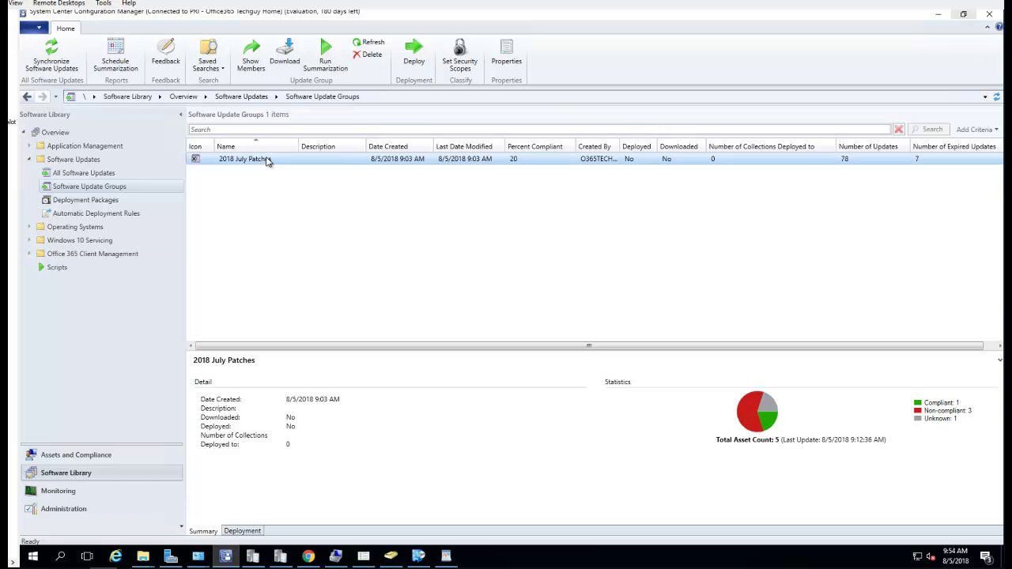
{"action": "right_click", "coordinate": [267, 160]}
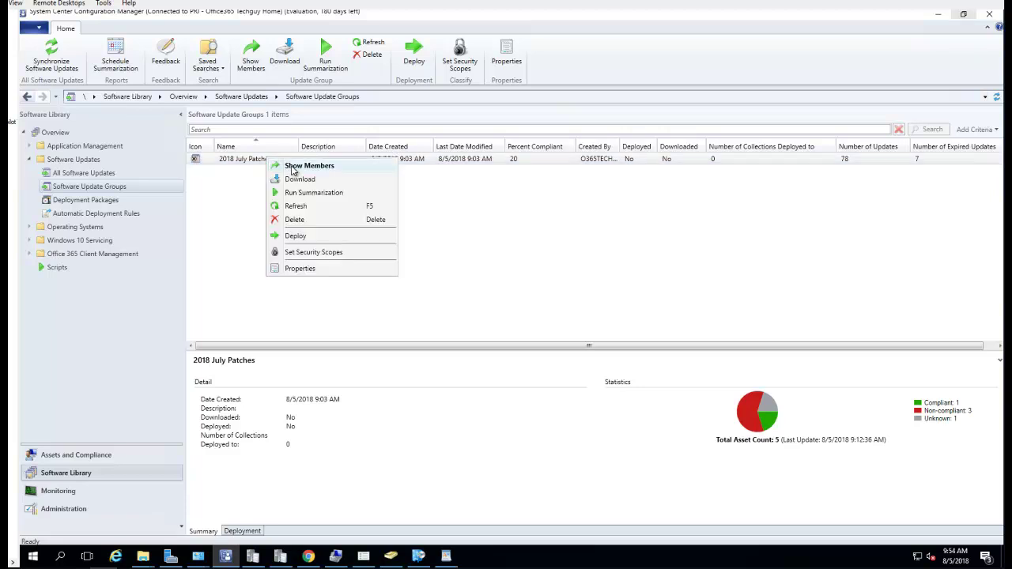
{"action": "left_click", "coordinate": [423, 162]}
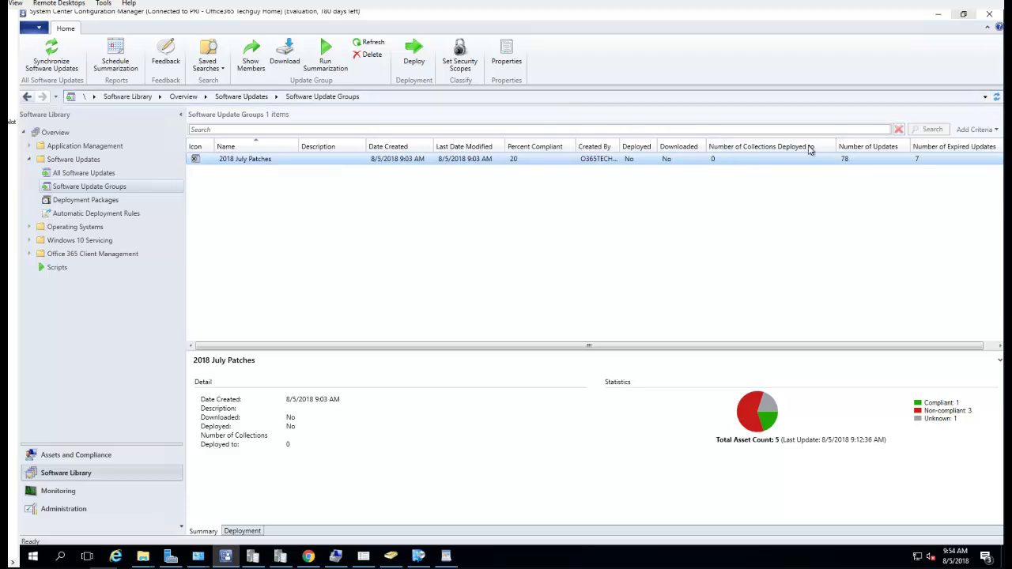
{"action": "left_click", "coordinate": [995, 97]}
Show the member updates of the 2018 July Patches group
{"action": "right_click", "coordinate": [621, 164]}
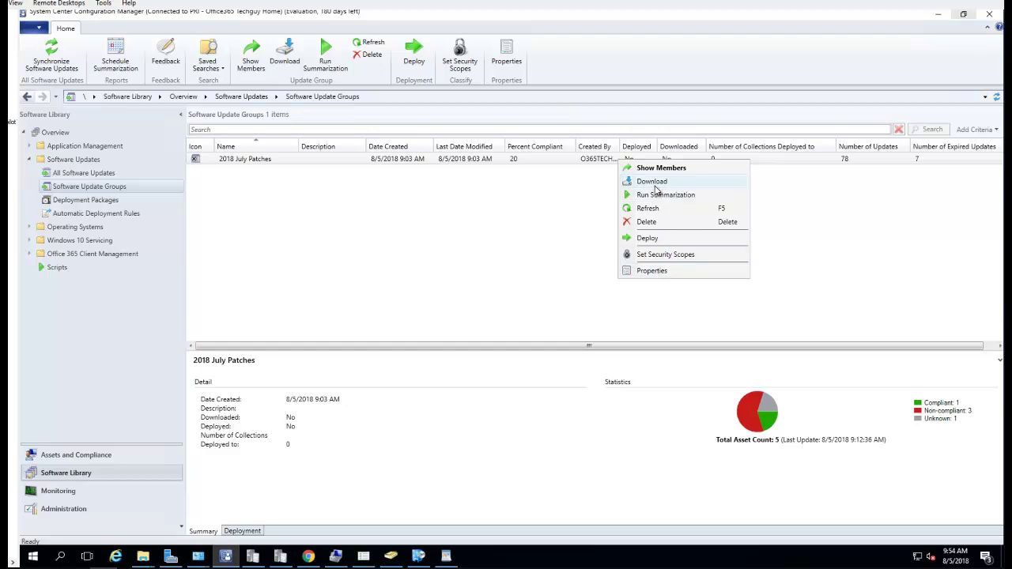
{"action": "left_click", "coordinate": [608, 165]}
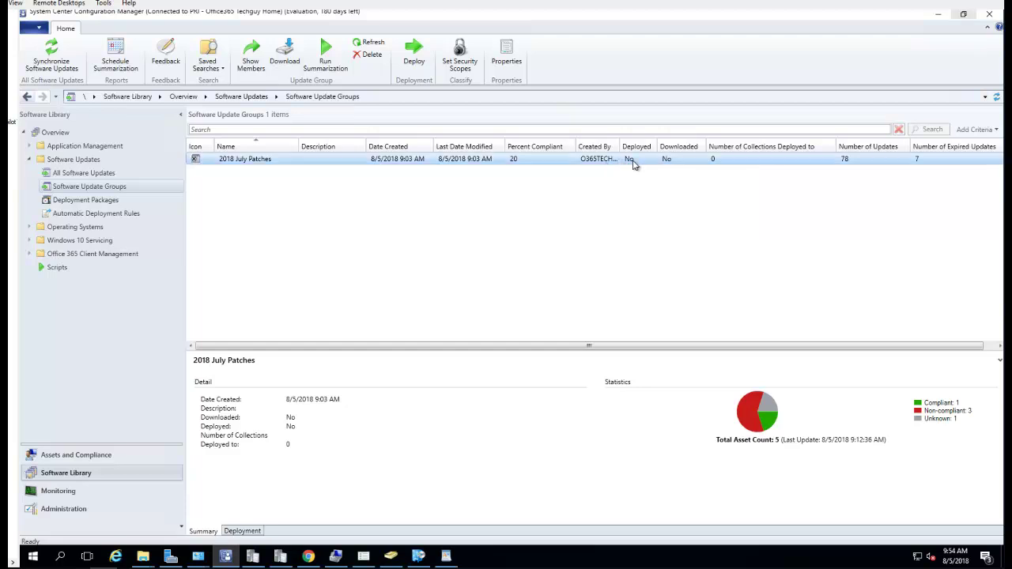
{"action": "right_click", "coordinate": [633, 164]}
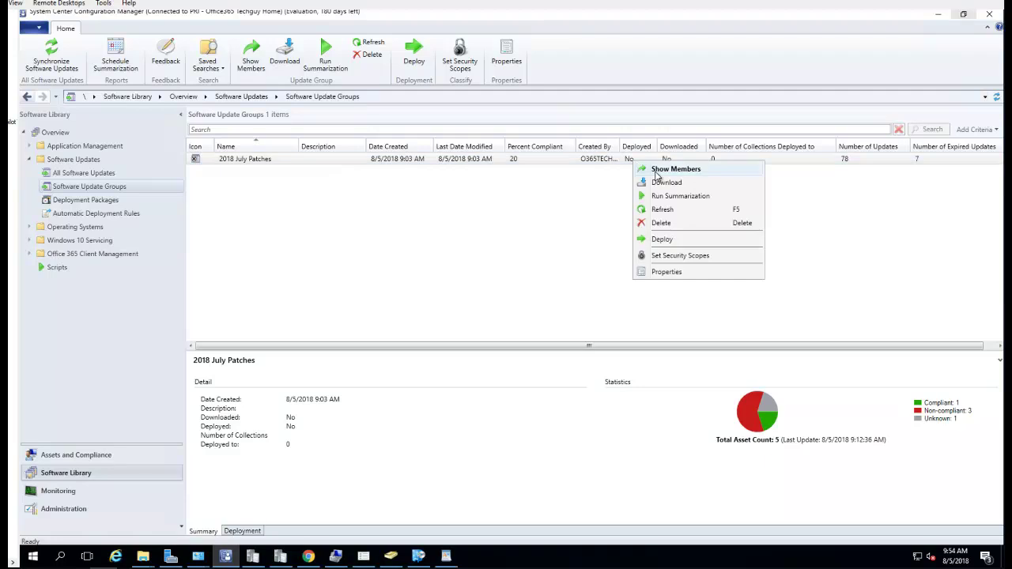
{"action": "left_click", "coordinate": [655, 170]}
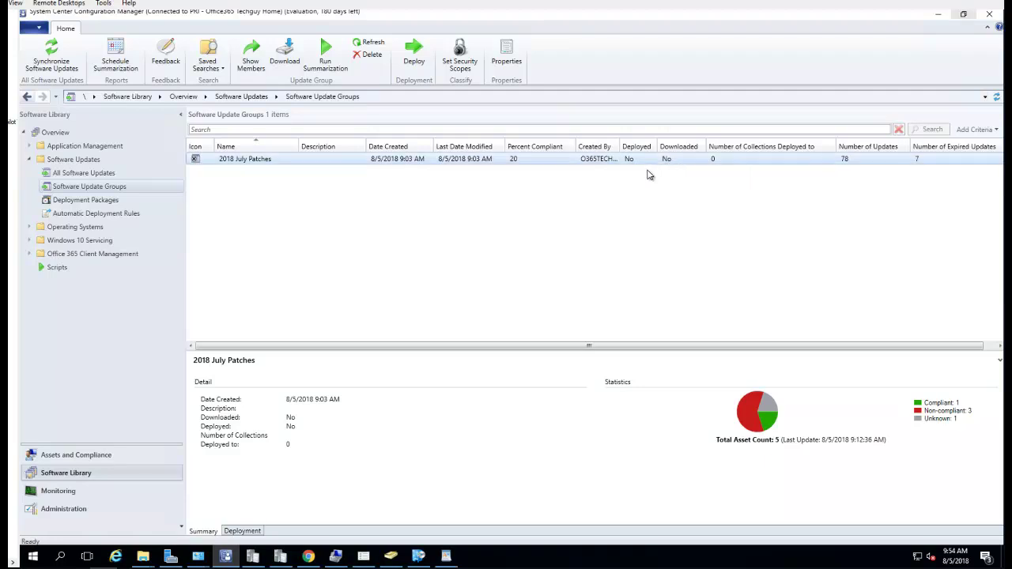
Remove the seven selected Definition Updates from the 2018 July Patches group via Edit Membership
{"action": "double_click", "coordinate": [198, 160]}
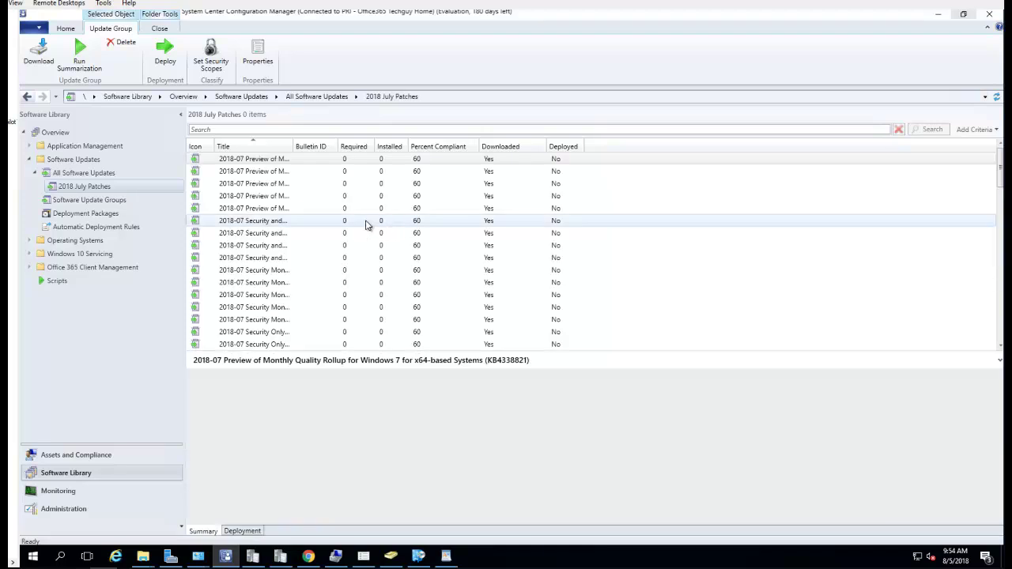
{"action": "scroll", "coordinate": [289, 220], "scroll_direction": "down", "scroll_amount": 10}
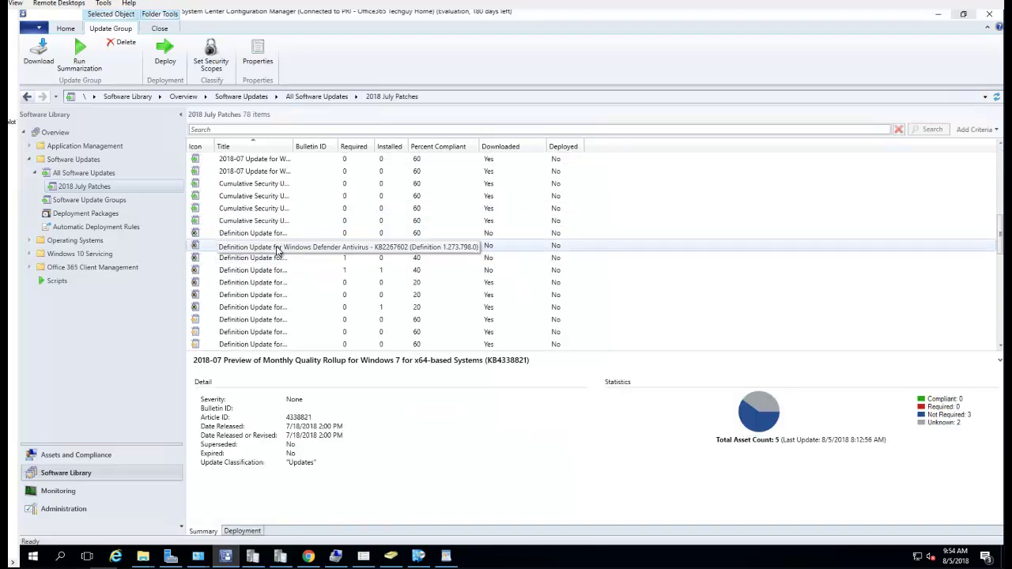
{"action": "left_click", "coordinate": [204, 237]}
{"action": "left_click_drag", "start_coordinate": [204, 239], "coordinate": [233, 302]}
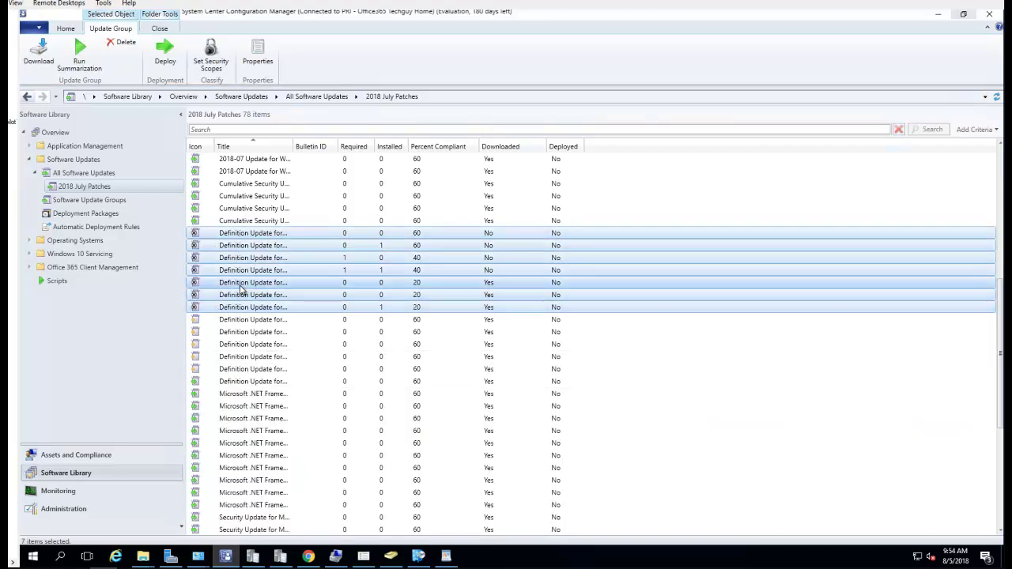
{"action": "right_click", "coordinate": [241, 290]}
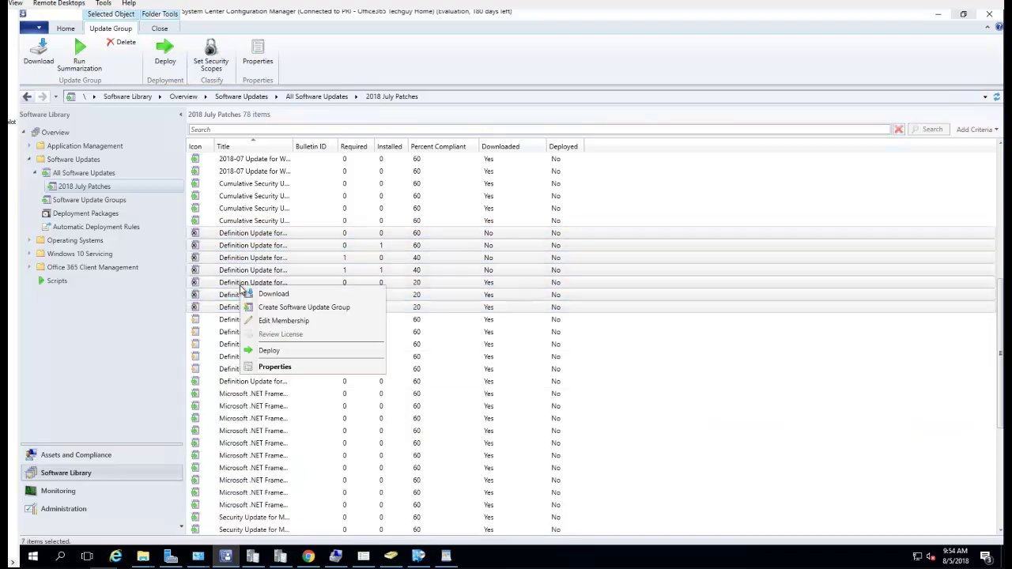
{"action": "left_click", "coordinate": [283, 321]}
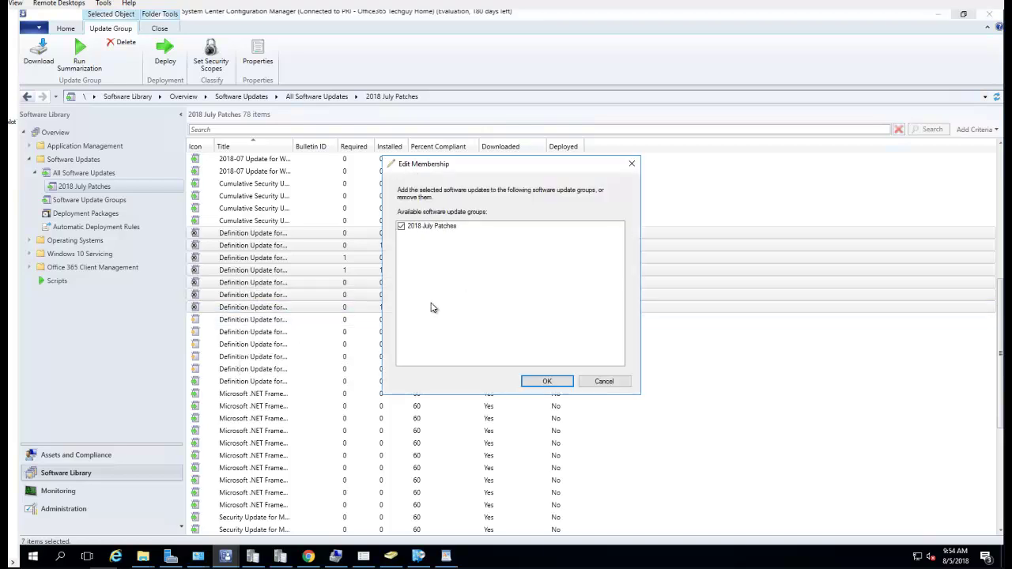
{"action": "left_click", "coordinate": [430, 227]}
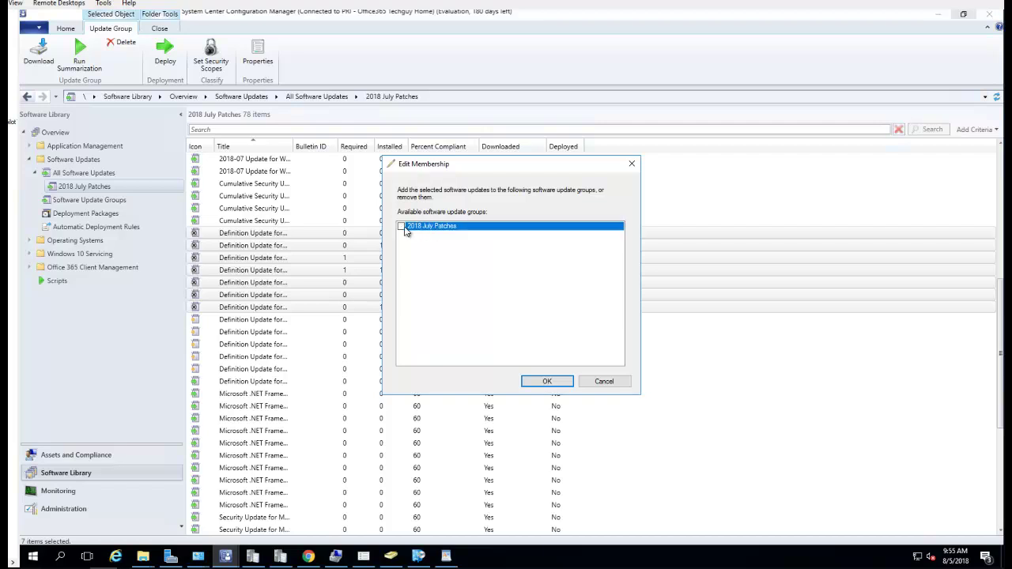
{"action": "left_click", "coordinate": [401, 228]}
{"action": "left_click", "coordinate": [535, 381]}
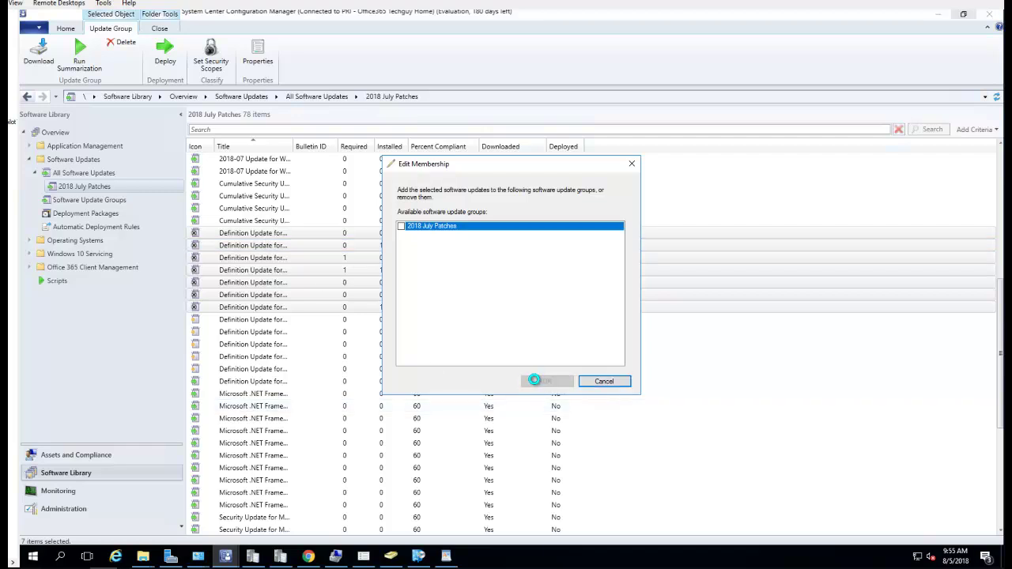
Refresh the group's update list, then show the Software Update Groups list
{"action": "scroll", "coordinate": [417, 317], "scroll_direction": "down", "scroll_amount": 3}
{"action": "left_click", "coordinate": [997, 97]}
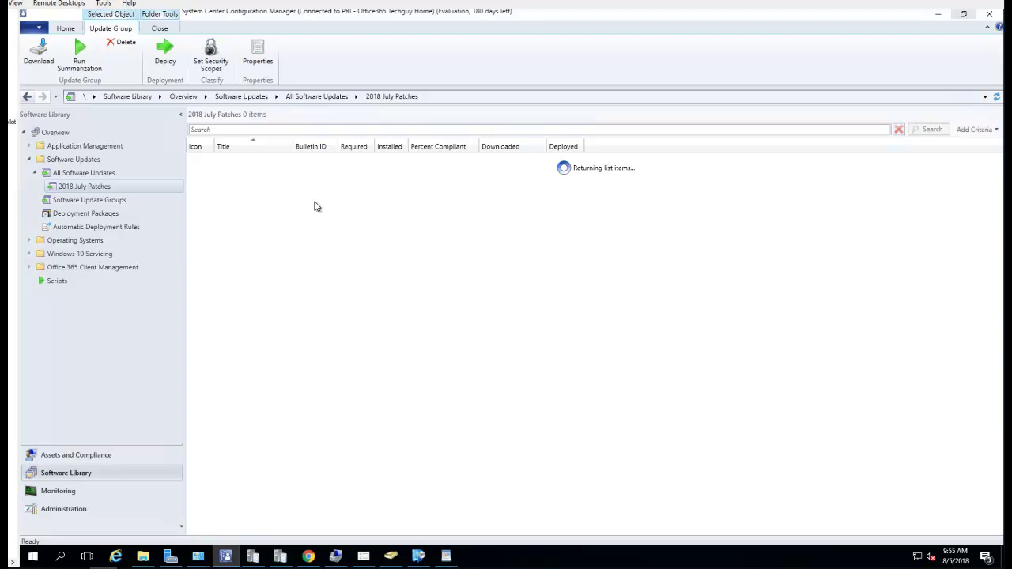
{"action": "scroll", "coordinate": [330, 243], "scroll_direction": "down", "scroll_amount": 3}
{"action": "scroll", "coordinate": [336, 249], "scroll_direction": "down", "scroll_amount": 8}
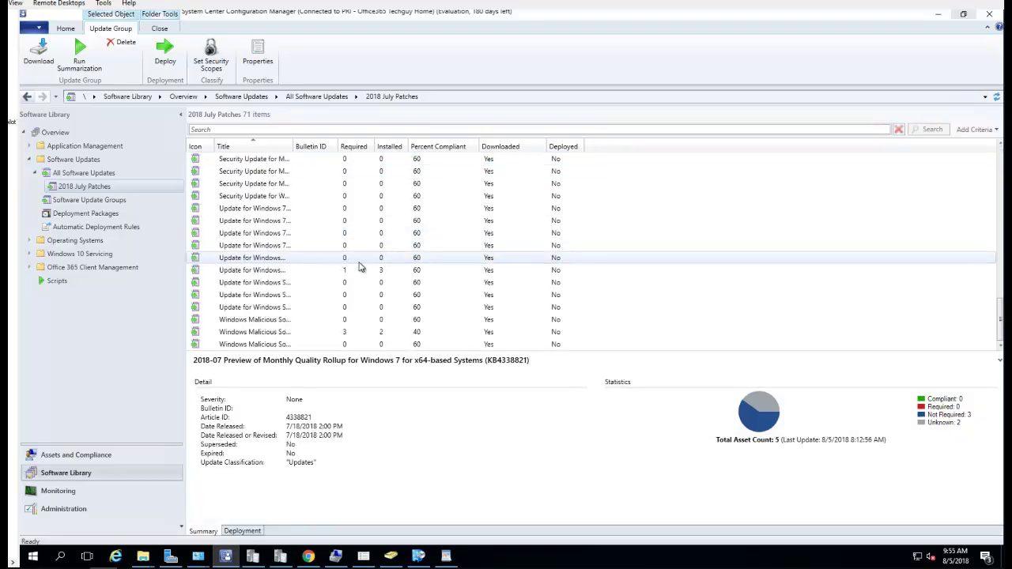
{"action": "scroll", "coordinate": [415, 277], "scroll_direction": "up", "scroll_amount": 8}
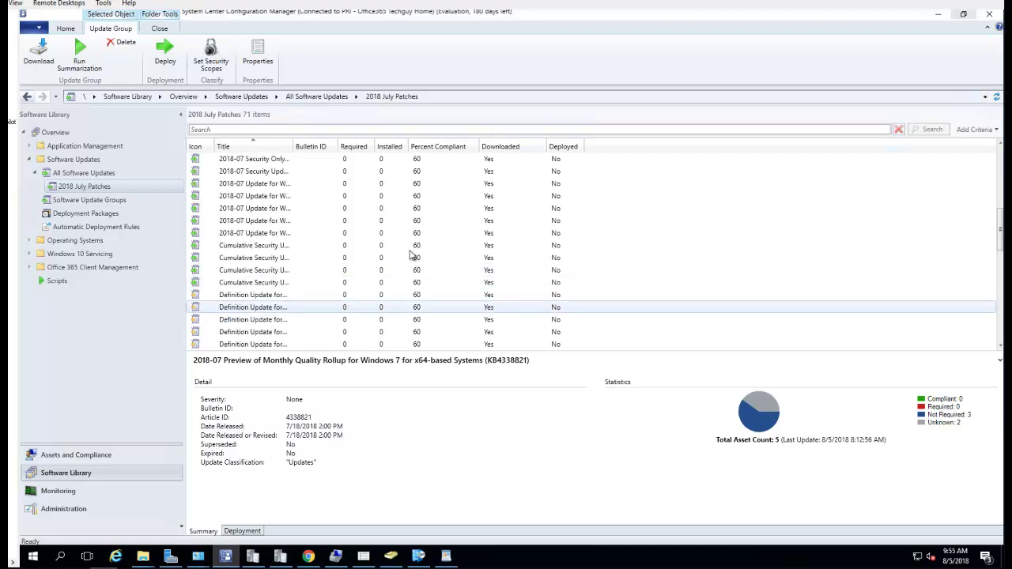
{"action": "scroll", "coordinate": [411, 254], "scroll_direction": "up", "scroll_amount": 3}
{"action": "scroll", "coordinate": [336, 224], "scroll_direction": "down", "scroll_amount": 8}
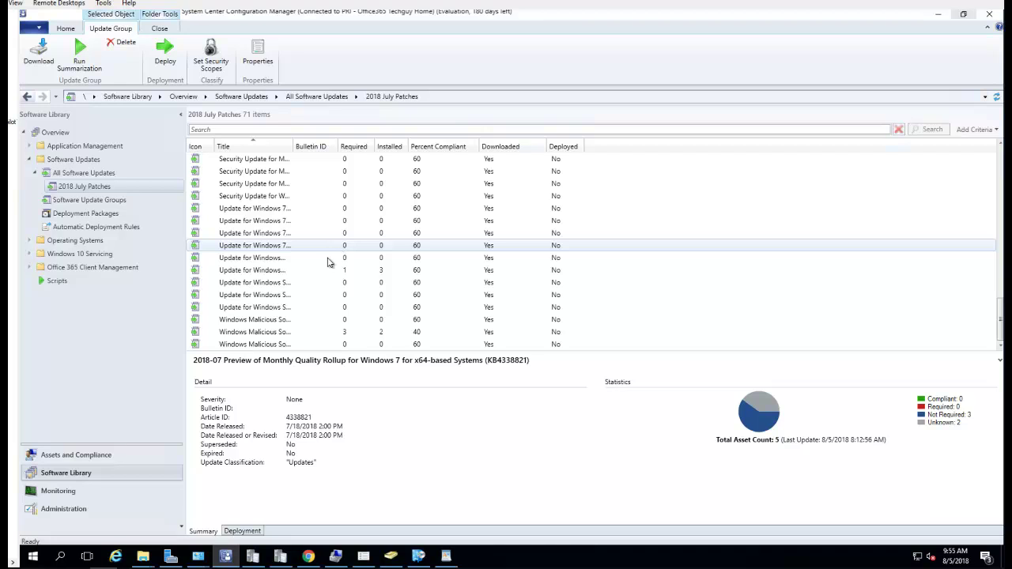
{"action": "left_click", "coordinate": [119, 200]}
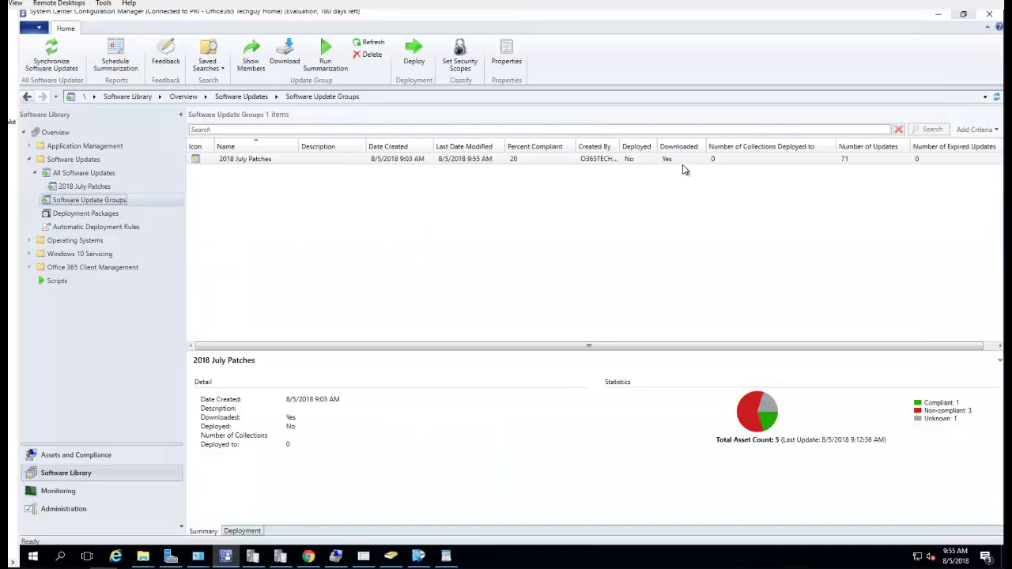
Start deploying the 2018 July Patches group and enter a deployment name
{"action": "left_click", "coordinate": [682, 161]}
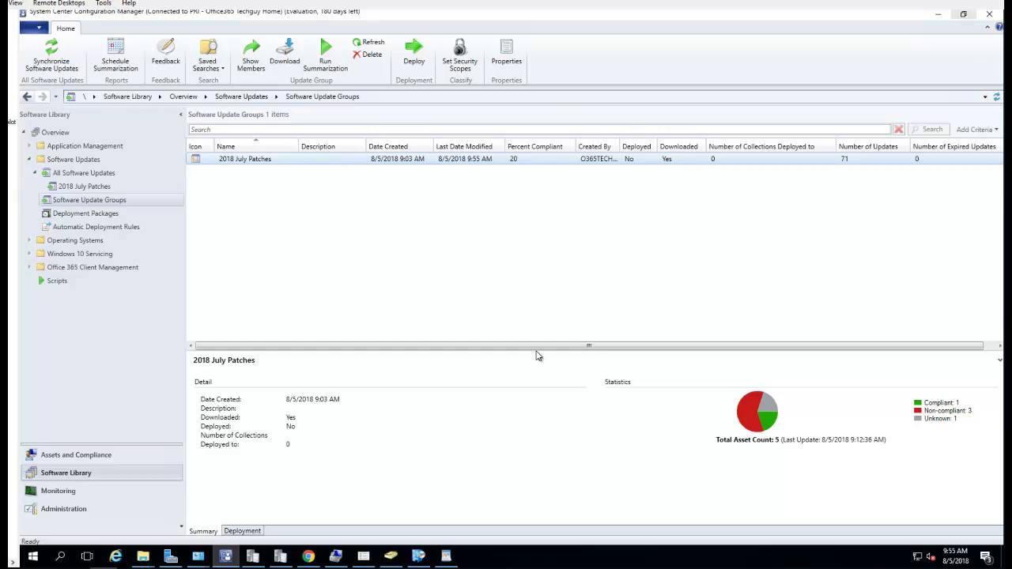
{"action": "right_click", "coordinate": [314, 159]}
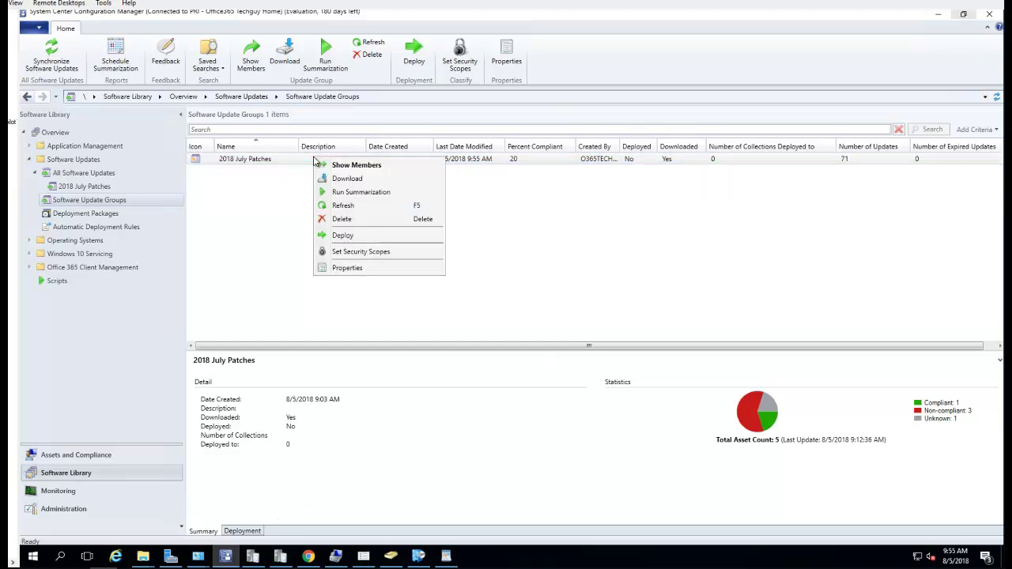
{"action": "left_click", "coordinate": [345, 236]}
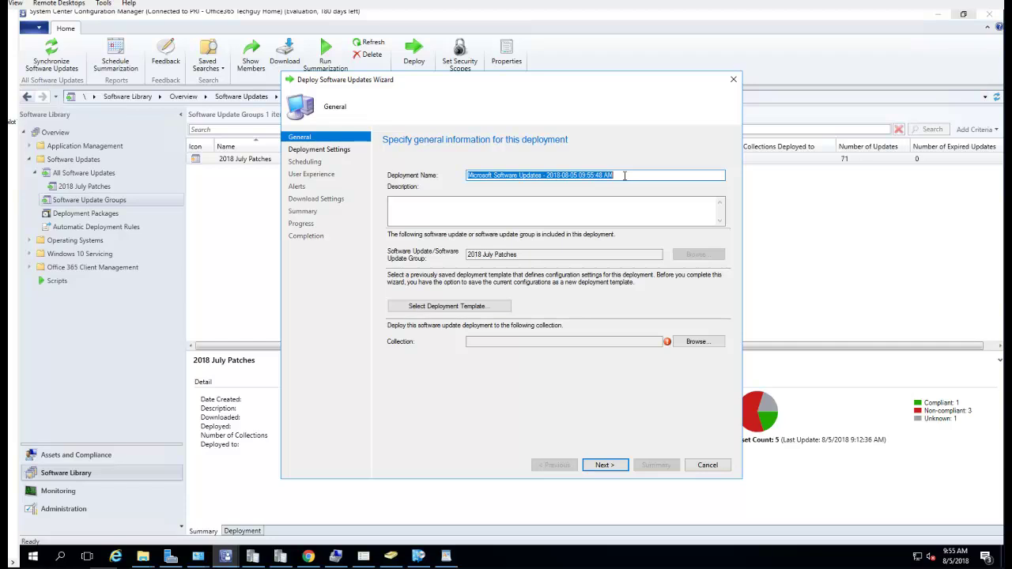
{"action": "type", "text": "Windows Updates"}
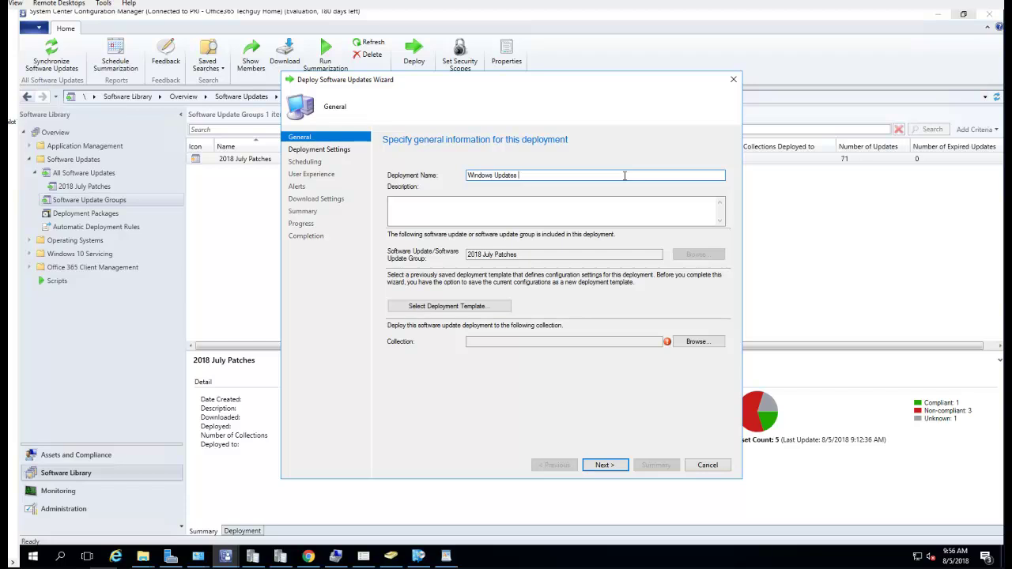
{"action": "key", "text": "BackSpace"}
{"action": "key", "text": "BackSpace"}
{"action": "key", "text": "BackSpace"}
{"action": "key", "text": "BackSpace"}
{"action": "key", "text": "BackSpace"}
{"action": "key", "text": "BackSpace"}
{"action": "key", "text": "BackSpace"}
{"action": "key", "text": "BackSpace"}
{"action": "key", "text": "BackSpace"}
{"action": "key", "text": "BackSpace"}
{"action": "key", "text": "BackSpace"}
{"action": "key", "text": "BackSpace"}
{"action": "key", "text": "BackSpace"}
{"action": "key", "text": "BackSpace"}
{"action": "key", "text": "BackSpace"}
{"action": "type", "text": "20"}
Target the All Desktop and Server Clients collection and accept the license terms
{"action": "left_click", "coordinate": [691, 342]}
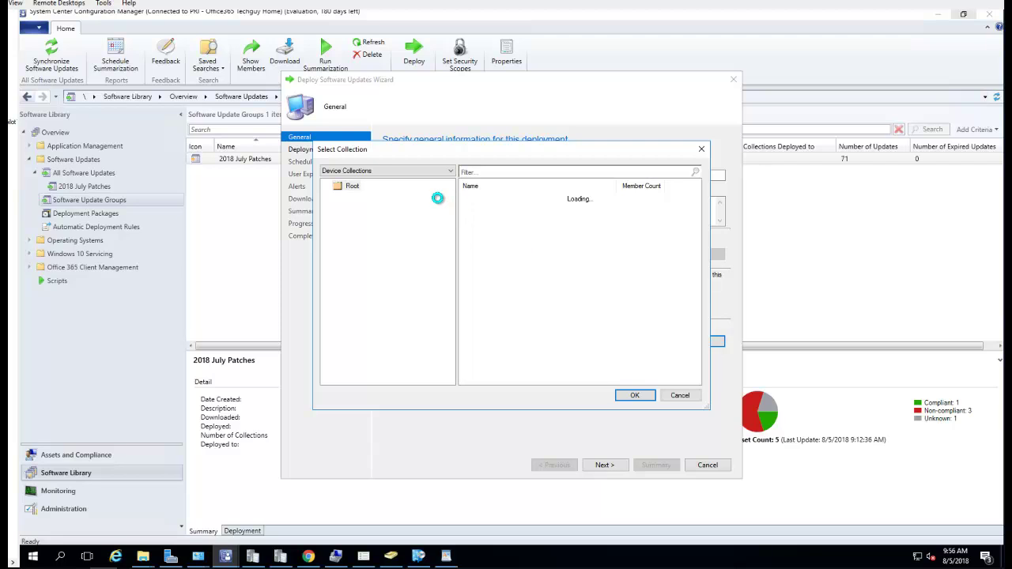
{"action": "left_click", "coordinate": [483, 200]}
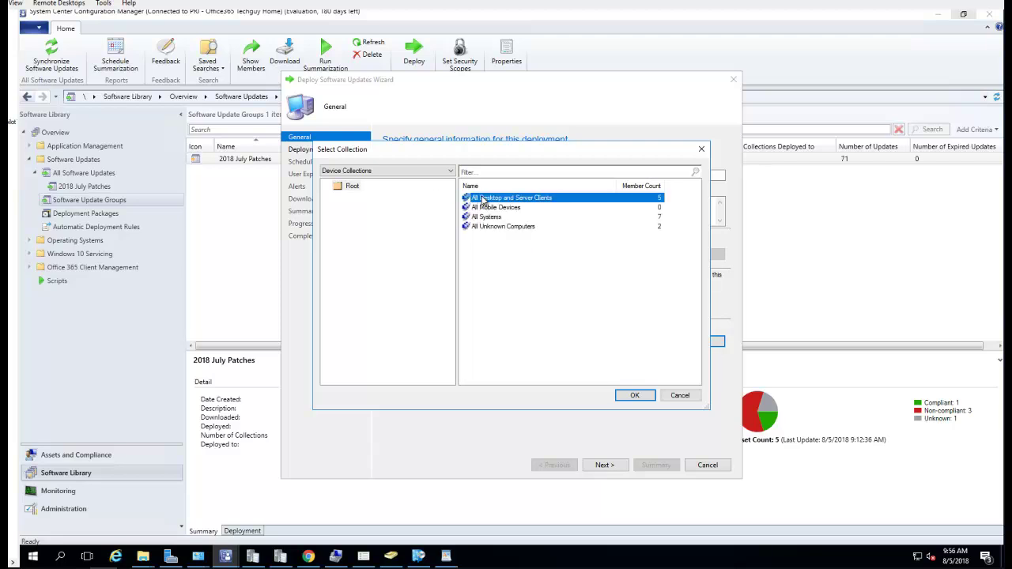
{"action": "left_click", "coordinate": [636, 397]}
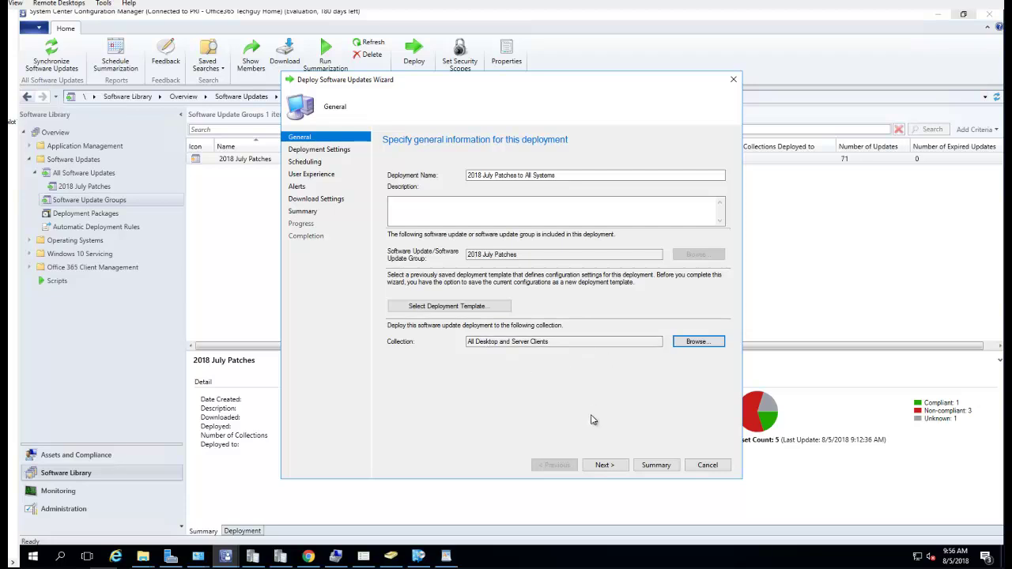
{"action": "left_click", "coordinate": [607, 468]}
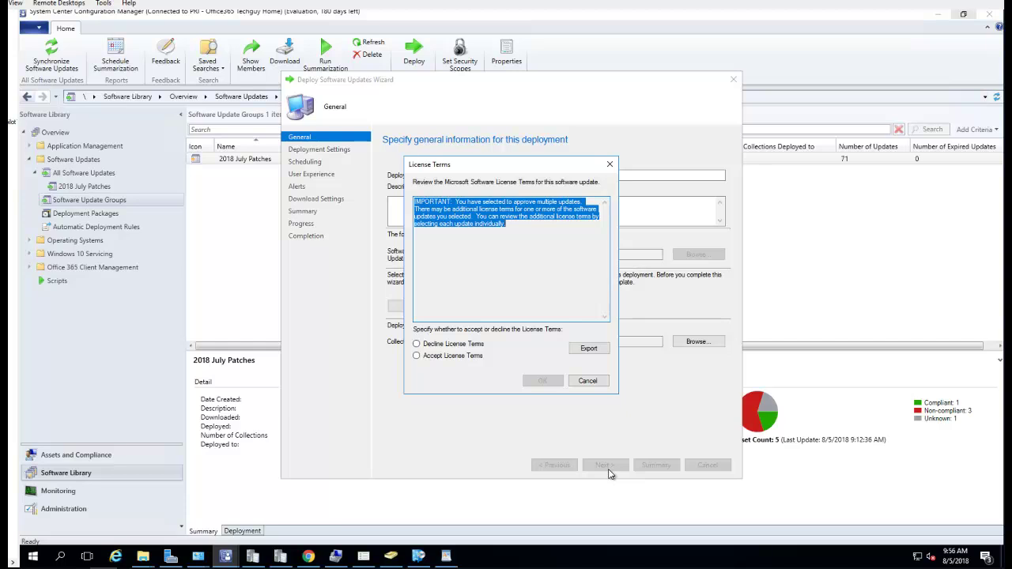
{"action": "left_click", "coordinate": [474, 358]}
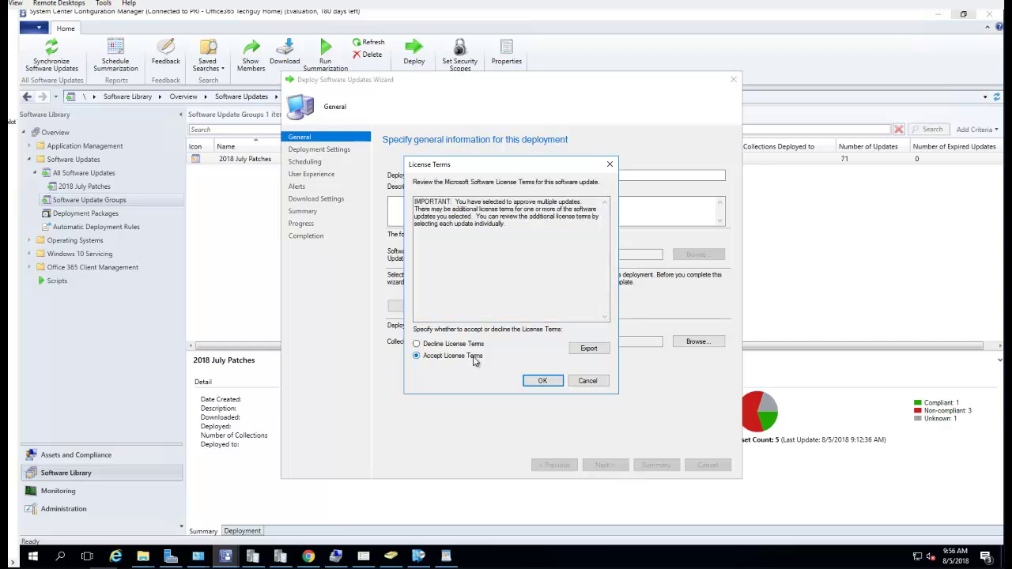
Accept the license terms and keep the deployment type as Required
{"action": "left_click", "coordinate": [542, 382]}
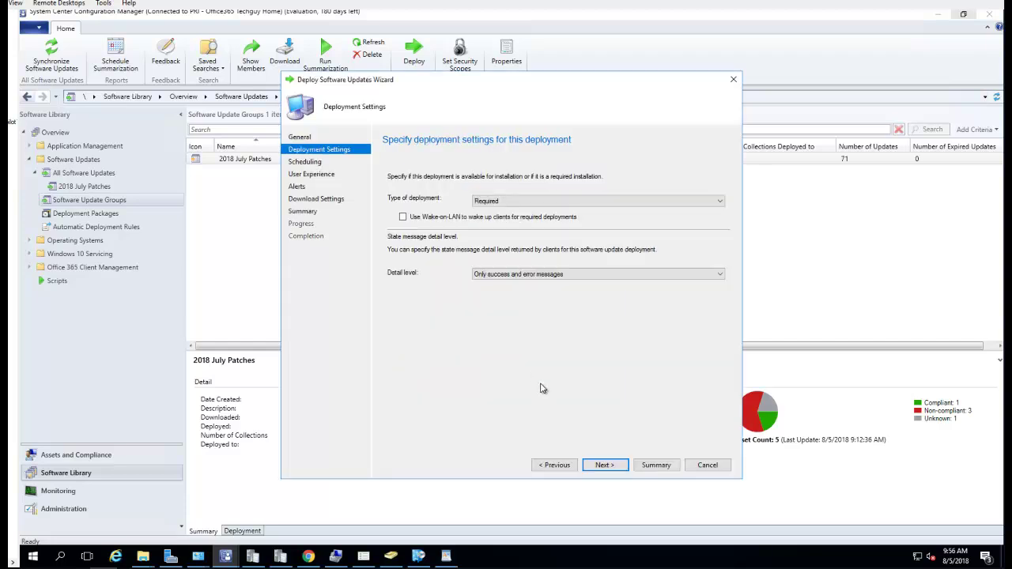
{"action": "left_click", "coordinate": [519, 200]}
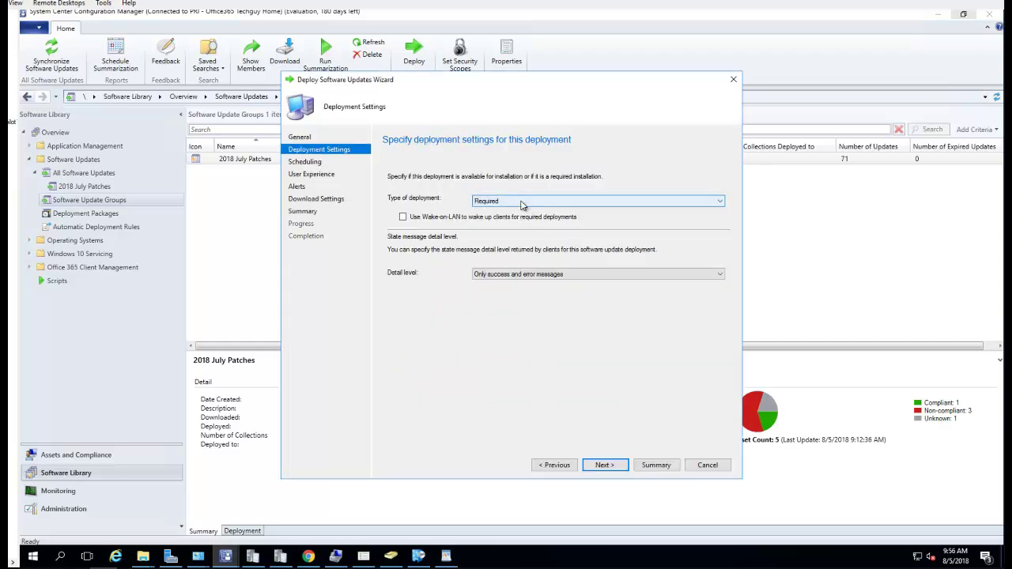
{"action": "left_click", "coordinate": [521, 206]}
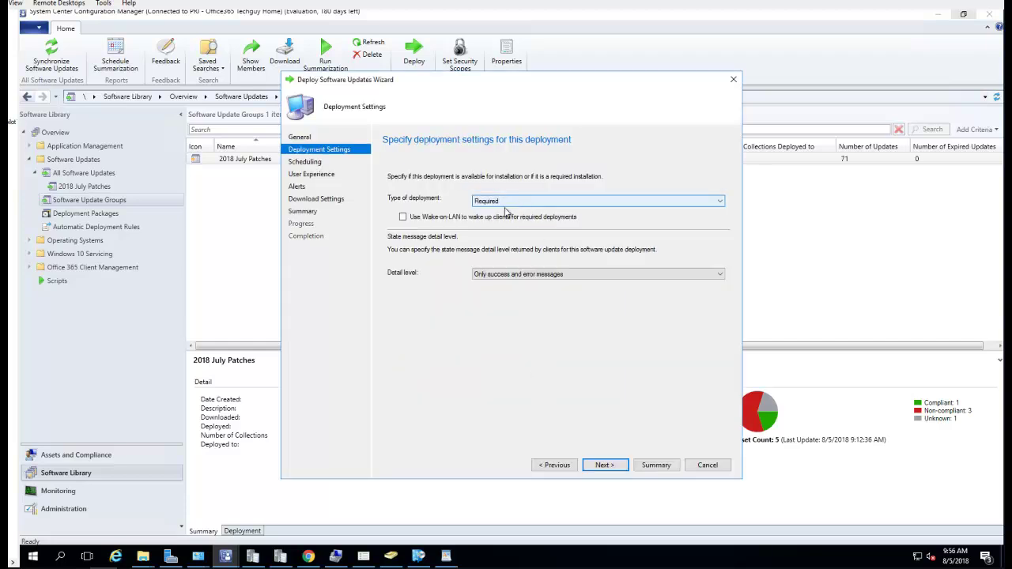
{"action": "left_click", "coordinate": [614, 471]}
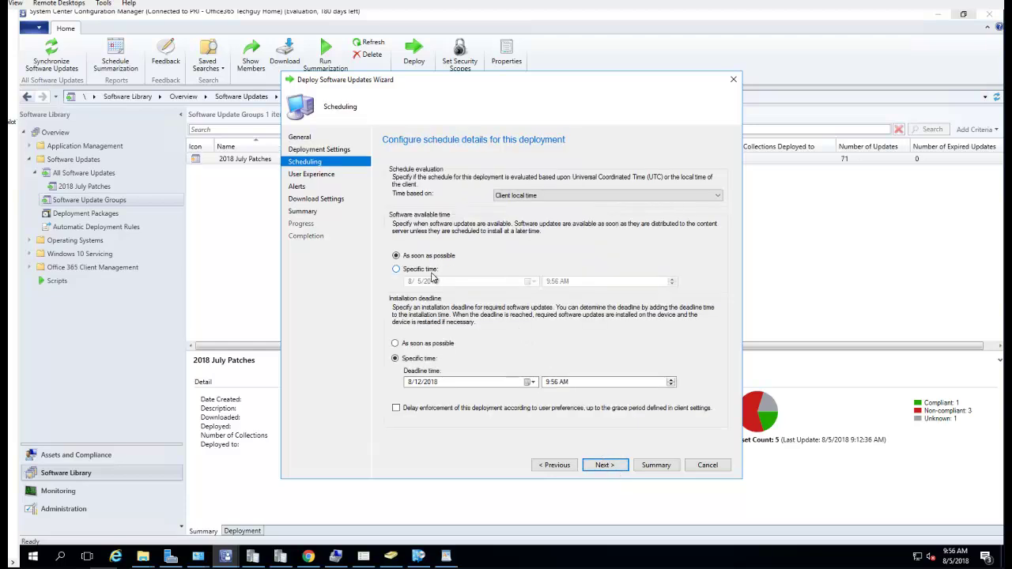
Set the installation deadline to As soon as possible
{"action": "left_click", "coordinate": [419, 382]}
{"action": "left_click", "coordinate": [428, 386]}
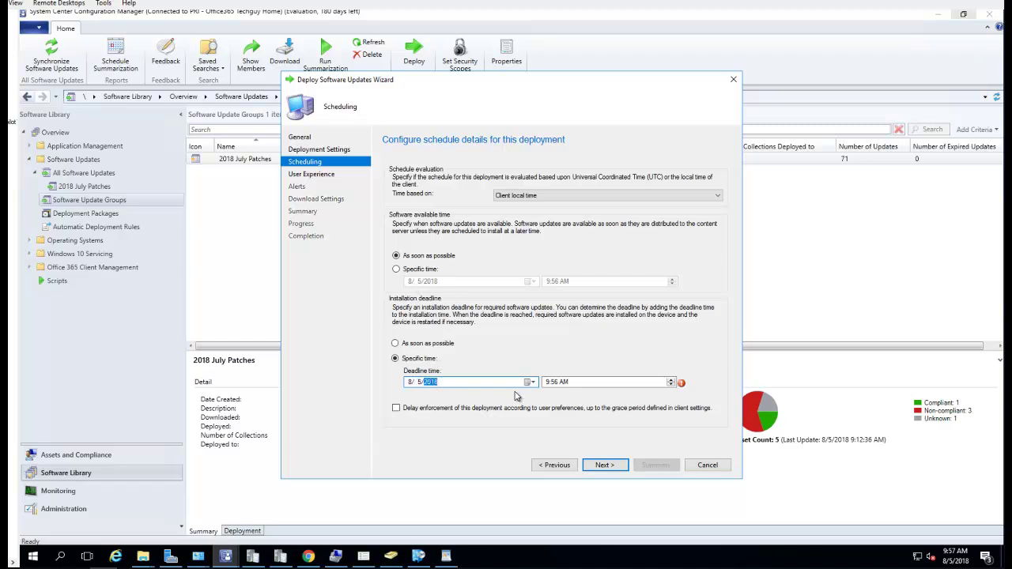
{"action": "left_click", "coordinate": [407, 346]}
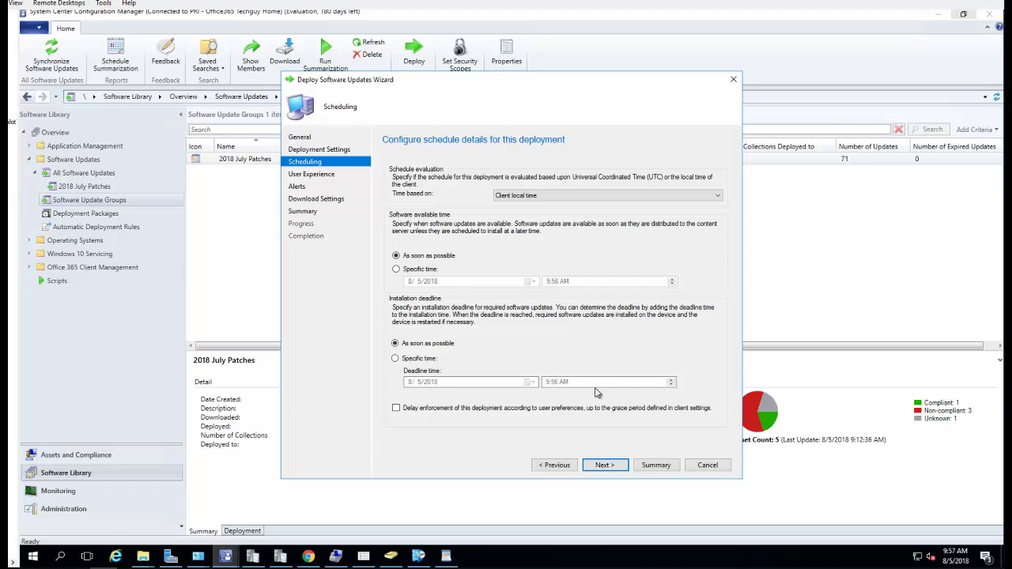
Keep user notifications as Display in Software Center and show all notifications
{"action": "left_click", "coordinate": [604, 466]}
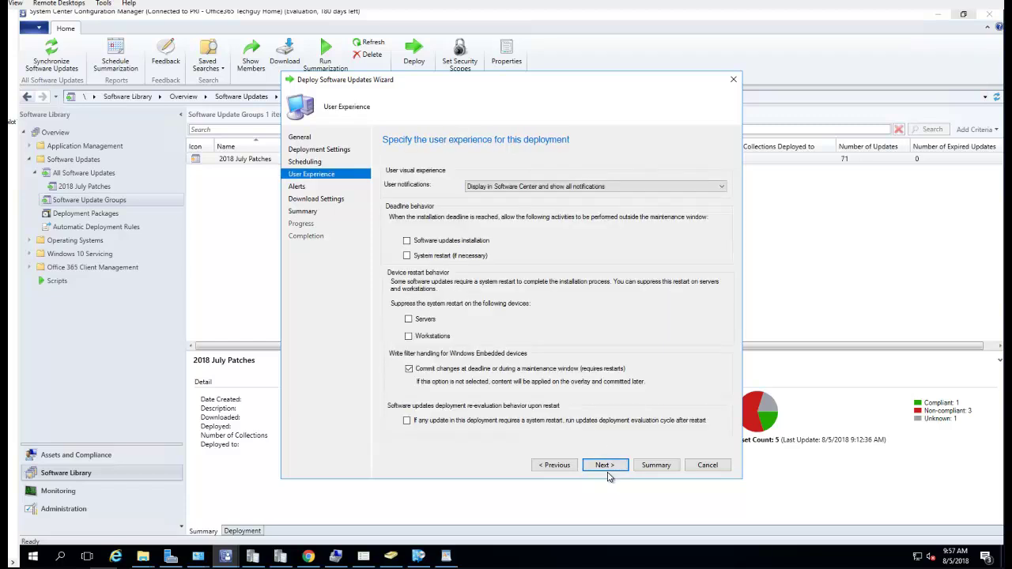
{"action": "left_click", "coordinate": [546, 190]}
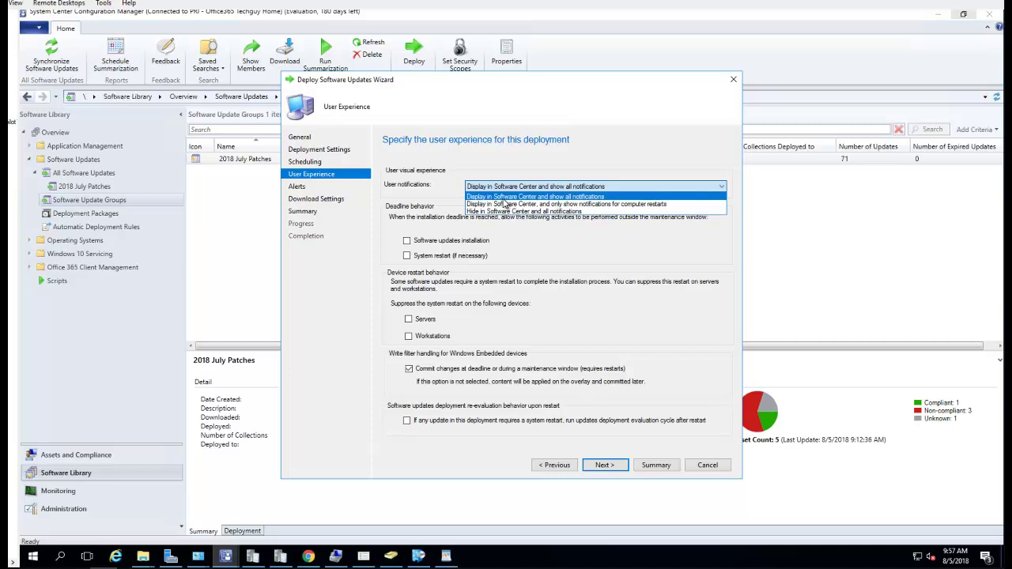
{"action": "left_click", "coordinate": [557, 197]}
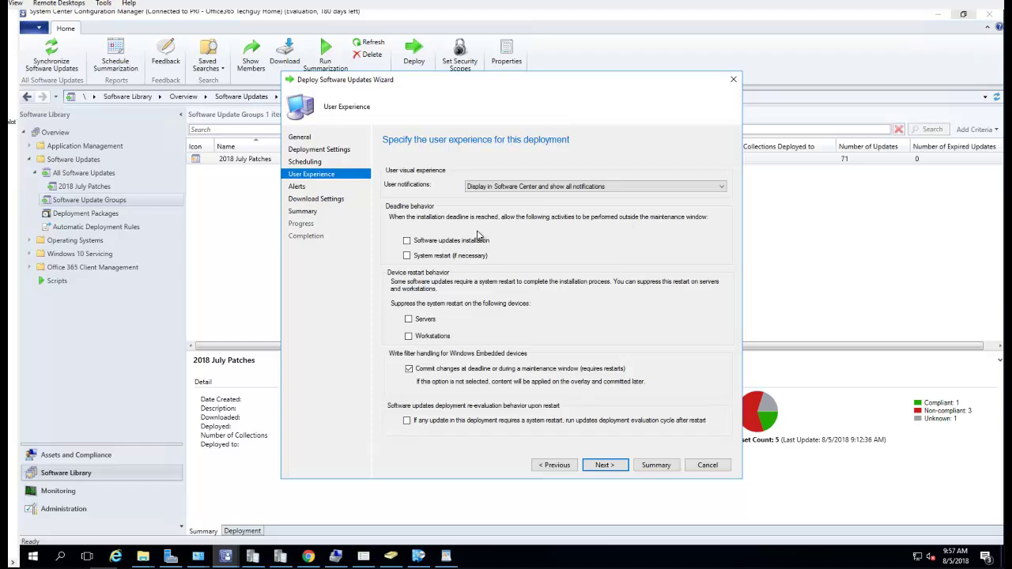
Adjust the maintenance-window and restart-suppression checkboxes, then continue to Alerts
{"action": "left_click", "coordinate": [446, 259]}
{"action": "left_click", "coordinate": [428, 241]}
{"action": "left_click", "coordinate": [411, 337]}
{"action": "left_click", "coordinate": [408, 337]}
{"action": "left_click", "coordinate": [408, 319]}
{"action": "left_click", "coordinate": [604, 465]}
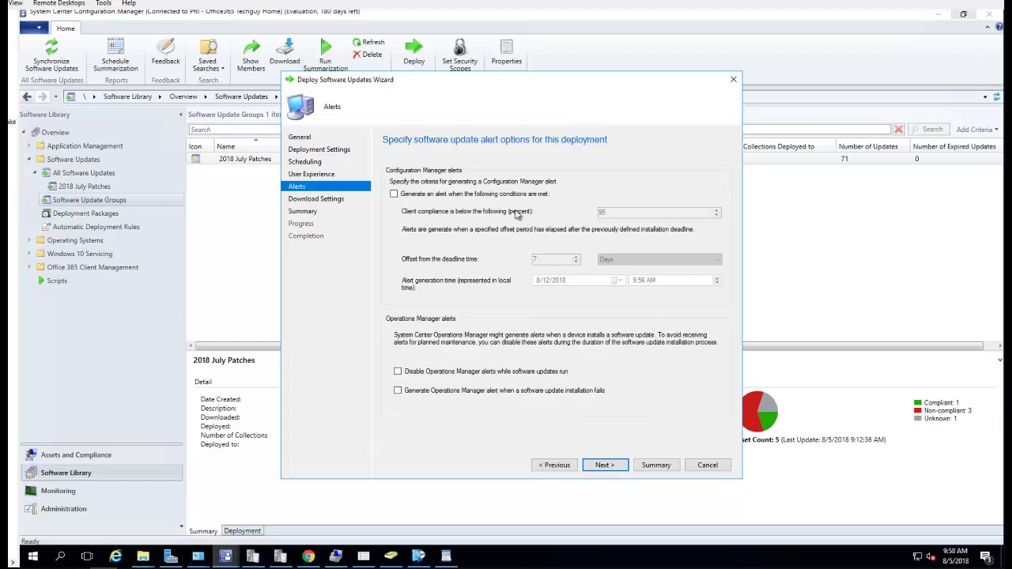
Leave metered-connection downloads off and keep the default download settings
{"action": "left_click", "coordinate": [609, 467]}
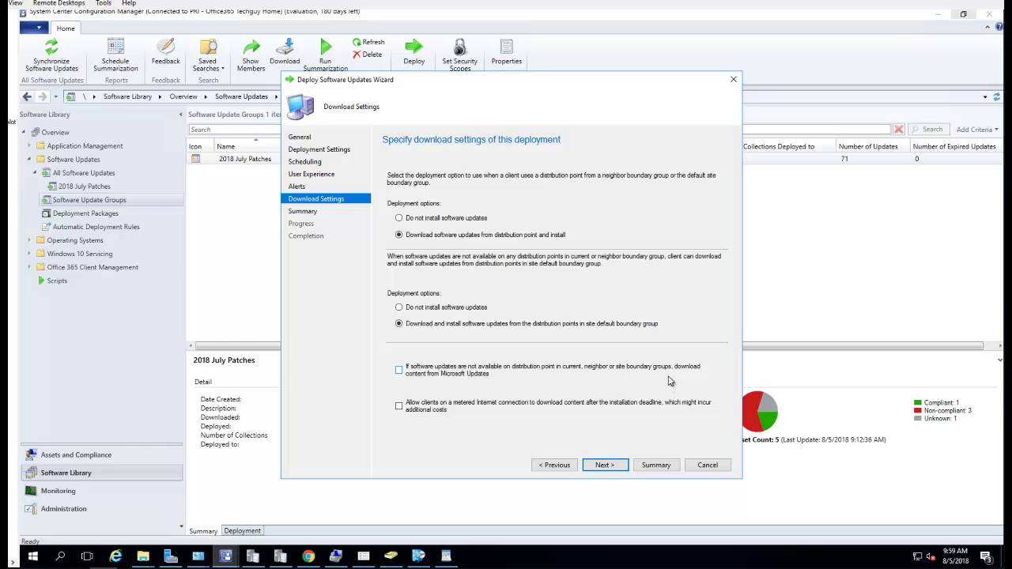
{"action": "left_click", "coordinate": [400, 406]}
{"action": "left_click", "coordinate": [400, 406]}
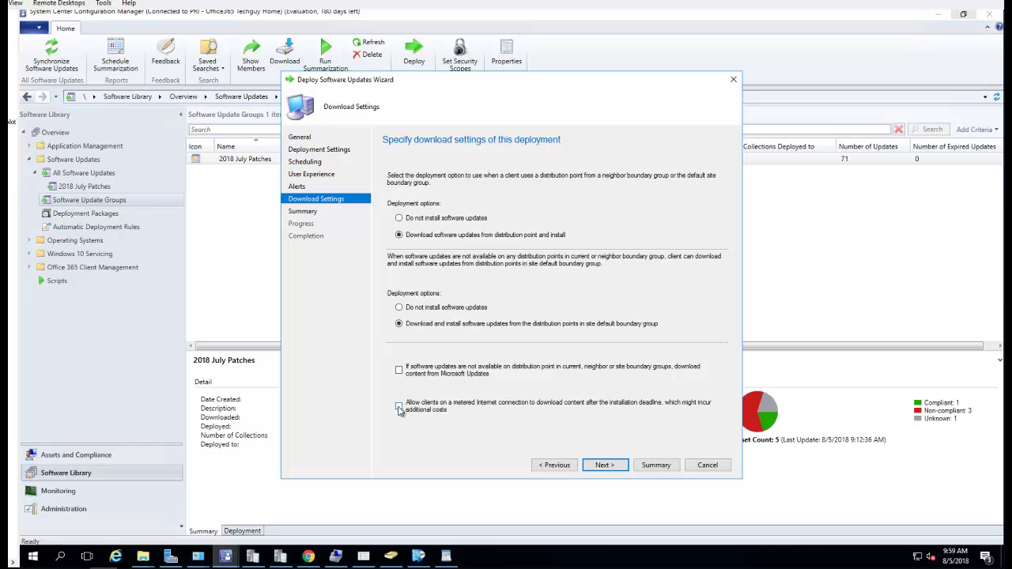
{"action": "left_click", "coordinate": [605, 466]}
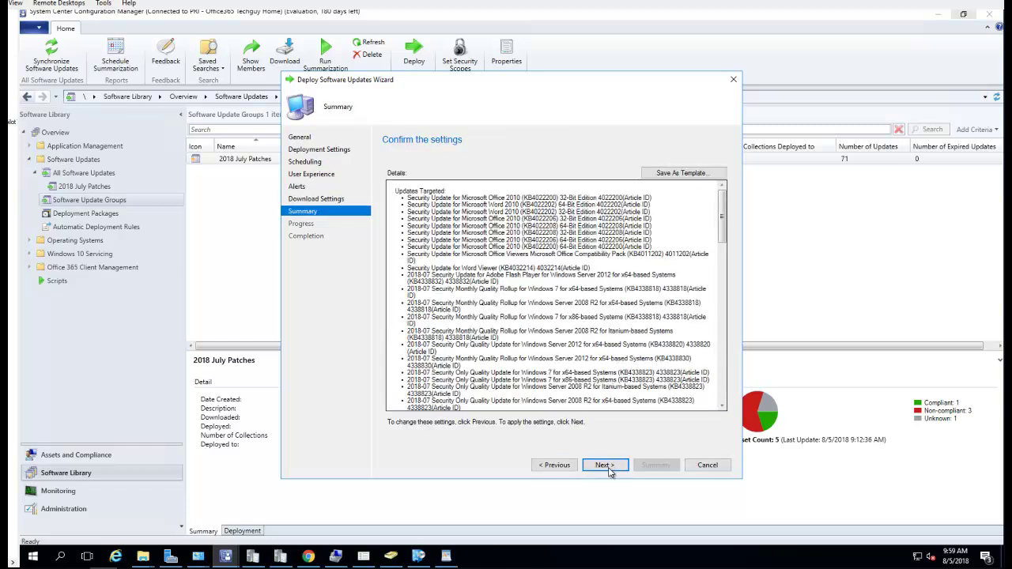
Review the summary, checking the target collection All Desktop and Server Clients
{"action": "scroll", "coordinate": [719, 221], "scroll_direction": "down", "scroll_amount": 10}
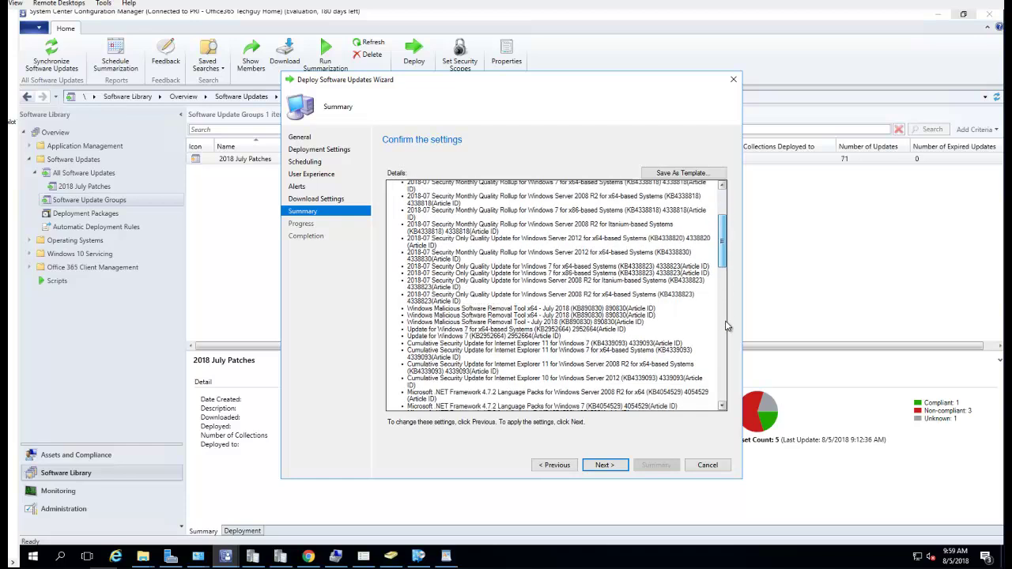
{"action": "scroll", "coordinate": [719, 214], "scroll_direction": "up", "scroll_amount": 10}
{"action": "scroll", "coordinate": [721, 192], "scroll_direction": "down", "scroll_amount": 10}
{"action": "scroll", "coordinate": [721, 383], "scroll_direction": "down", "scroll_amount": 10}
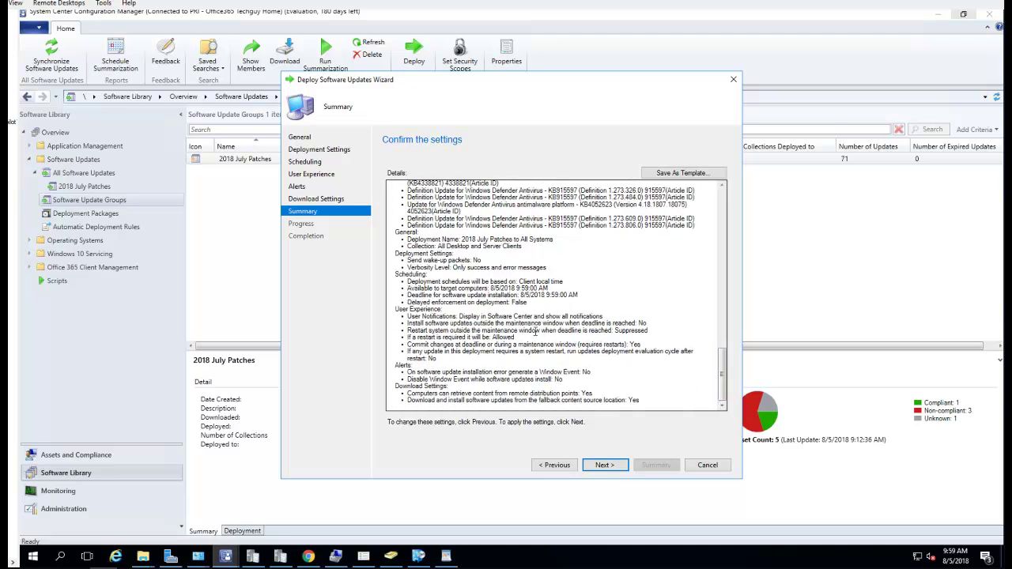
{"action": "left_click_drag", "start_coordinate": [438, 250], "coordinate": [517, 248]}
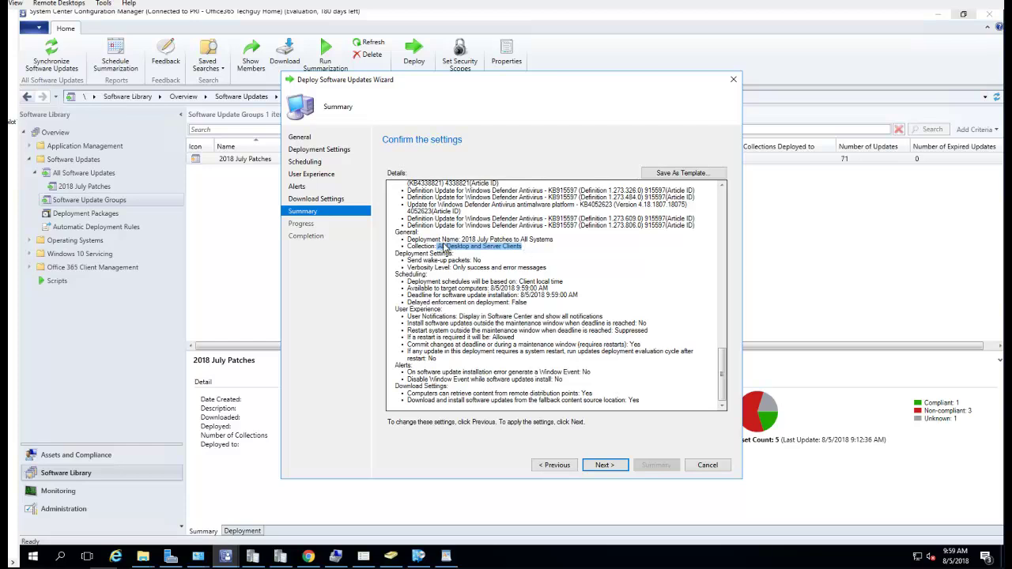
{"action": "left_click", "coordinate": [437, 248]}
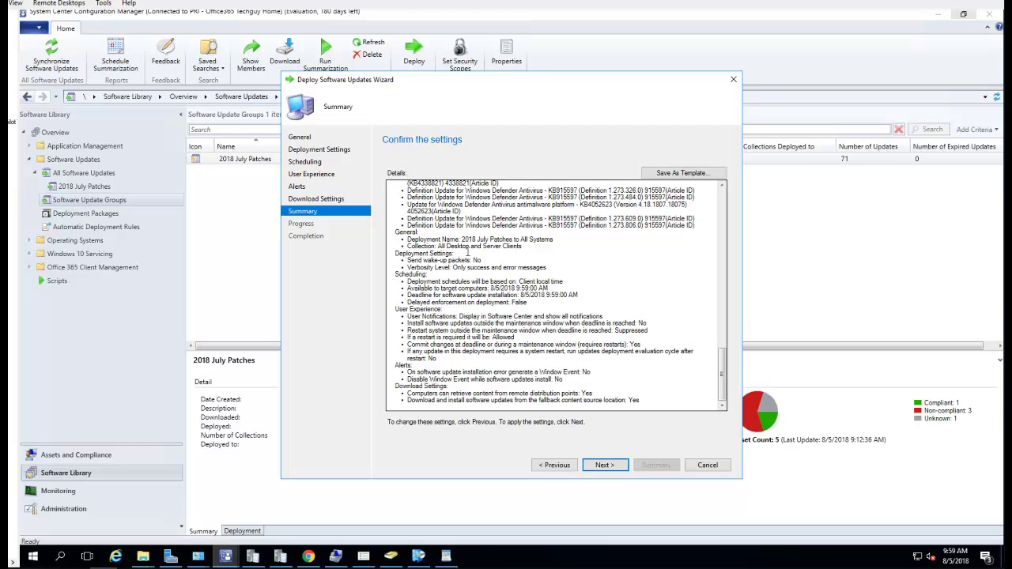
{"action": "left_click_drag", "start_coordinate": [438, 246], "coordinate": [532, 247]}
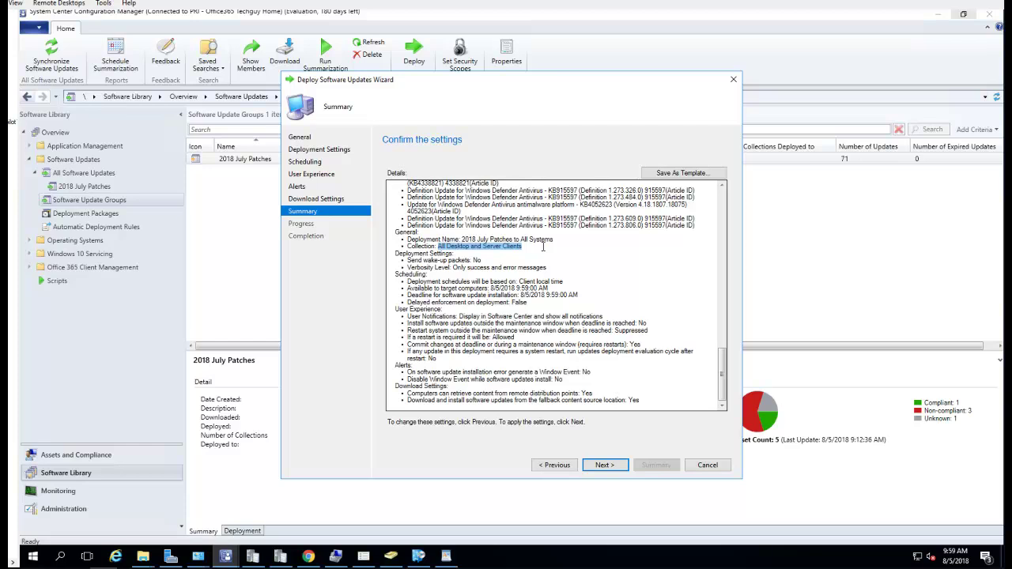
{"action": "left_click_drag", "start_coordinate": [522, 244], "coordinate": [445, 247]}
Check the deployment and scheduling settings lines, then start the deployment
{"action": "left_click_drag", "start_coordinate": [406, 259], "coordinate": [550, 273]}
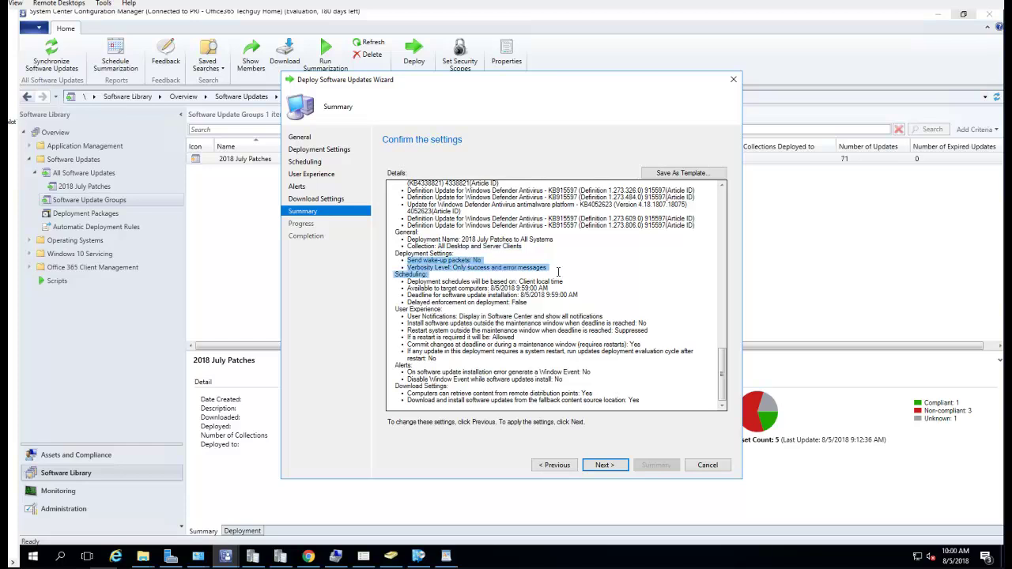
{"action": "left_click_drag", "start_coordinate": [407, 281], "coordinate": [535, 302]}
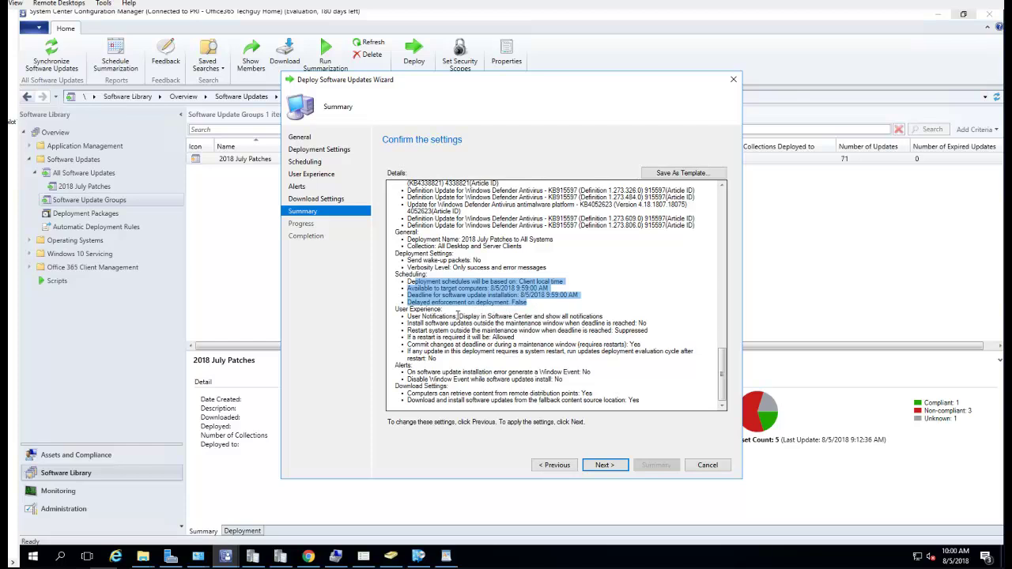
{"action": "left_click", "coordinate": [451, 314]}
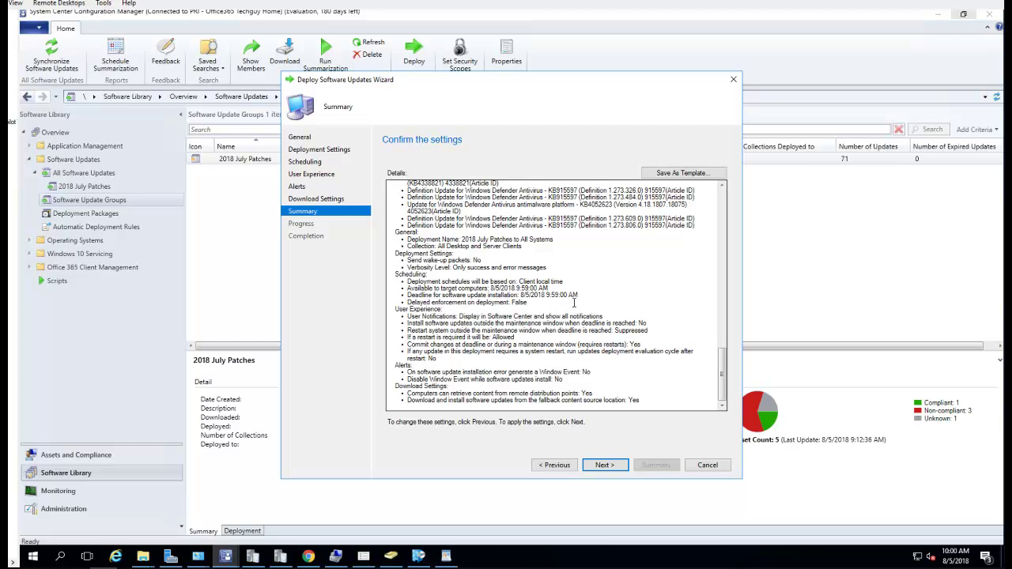
{"action": "left_click", "coordinate": [615, 467]}
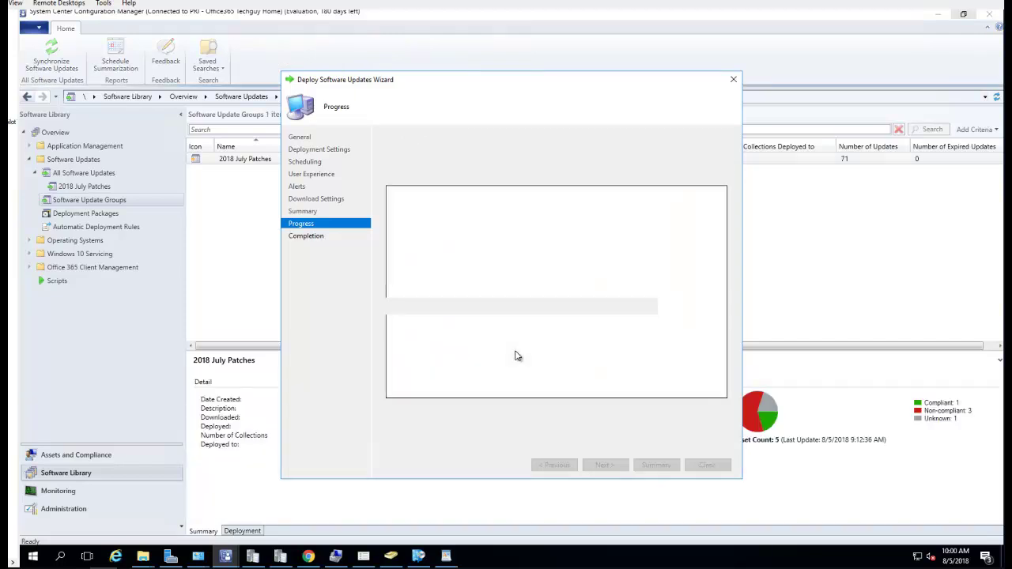
Close the wizard and select the 2018 July Patches deployment in the group's Deployment tab
{"action": "scroll", "coordinate": [562, 329], "scroll_direction": "down", "scroll_amount": 6}
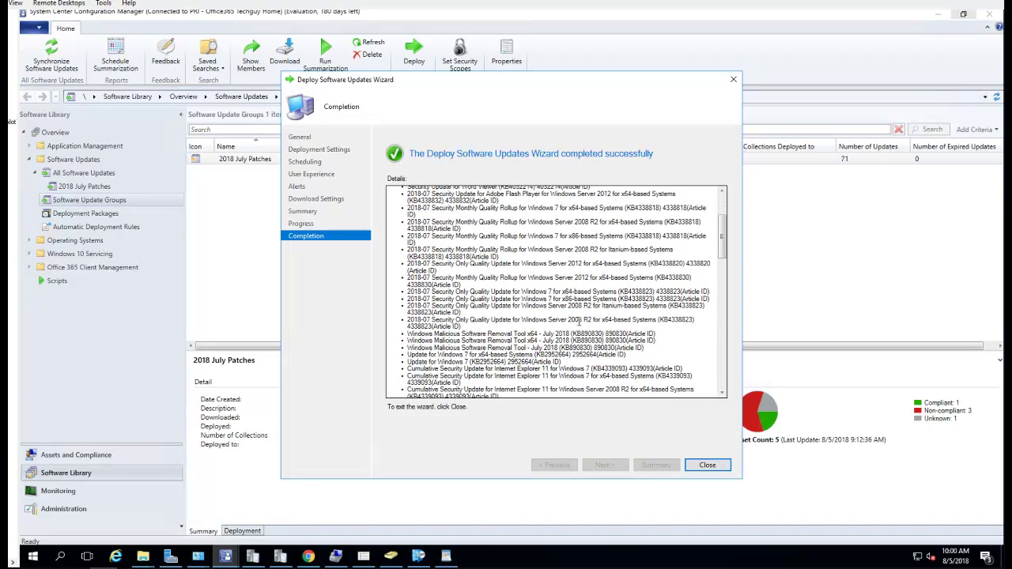
{"action": "scroll", "coordinate": [589, 342], "scroll_direction": "down", "scroll_amount": 10}
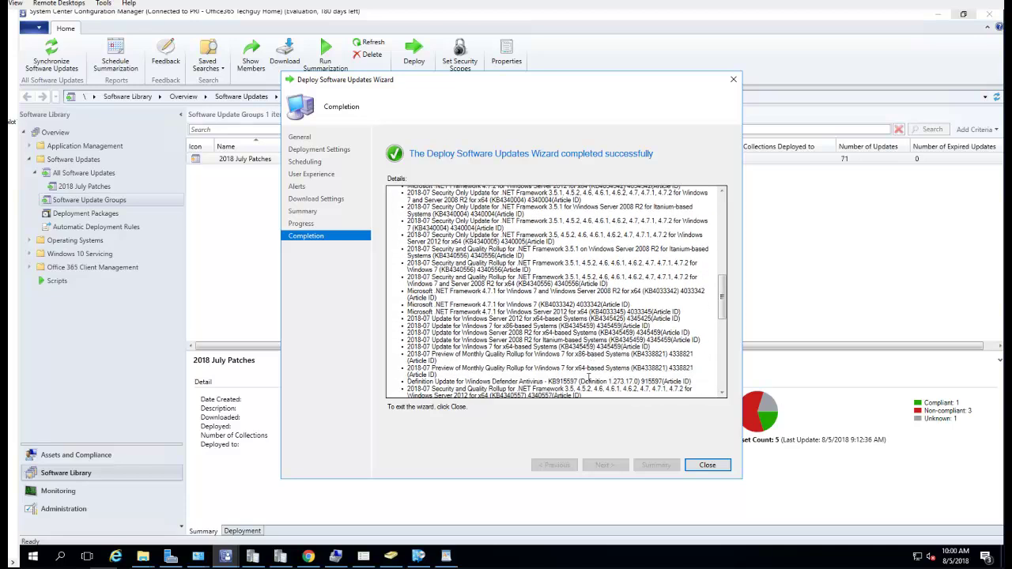
{"action": "scroll", "coordinate": [585, 389], "scroll_direction": "down", "scroll_amount": 3}
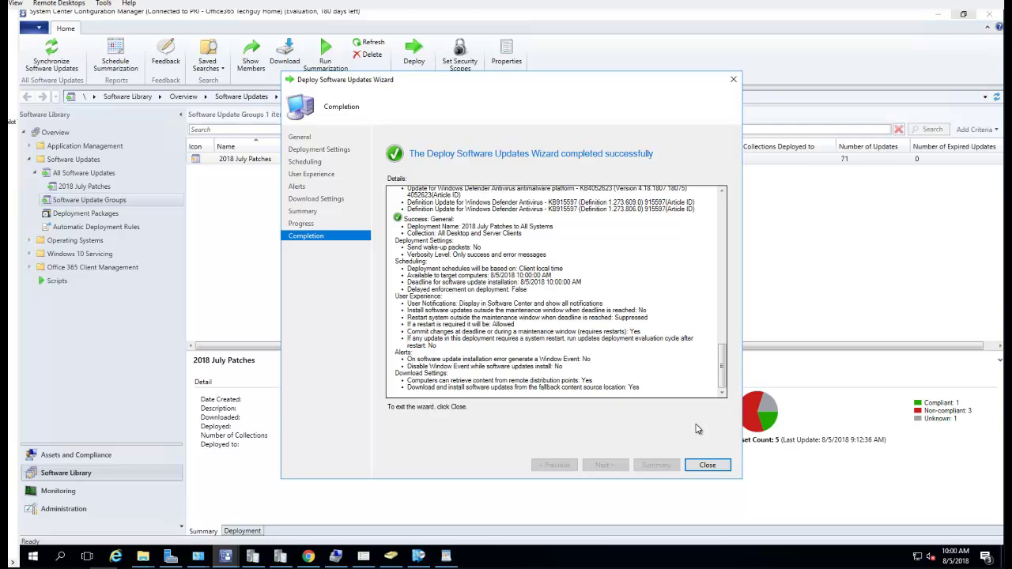
{"action": "left_click", "coordinate": [714, 468]}
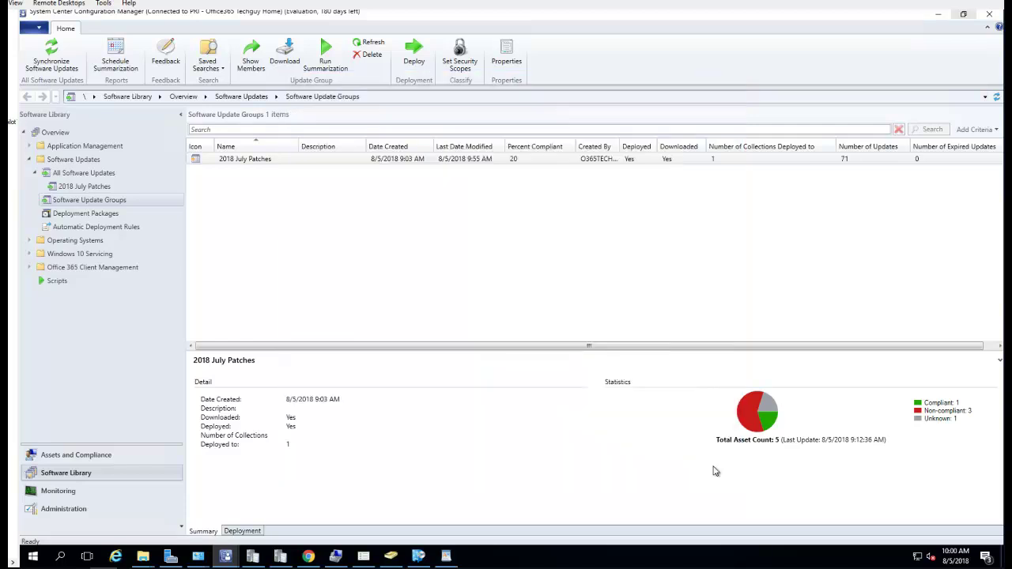
{"action": "left_click", "coordinate": [349, 159]}
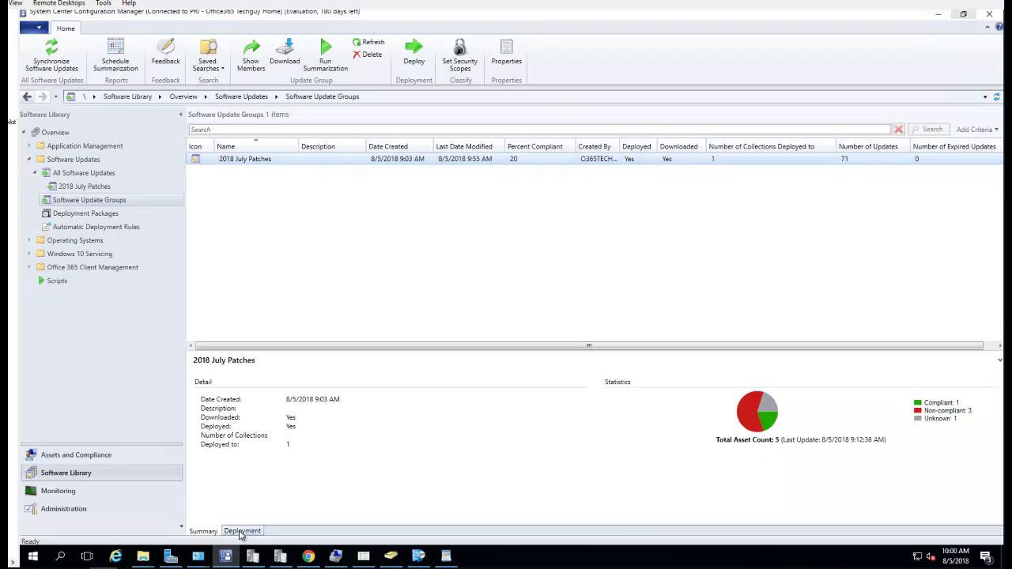
{"action": "left_click", "coordinate": [244, 531]}
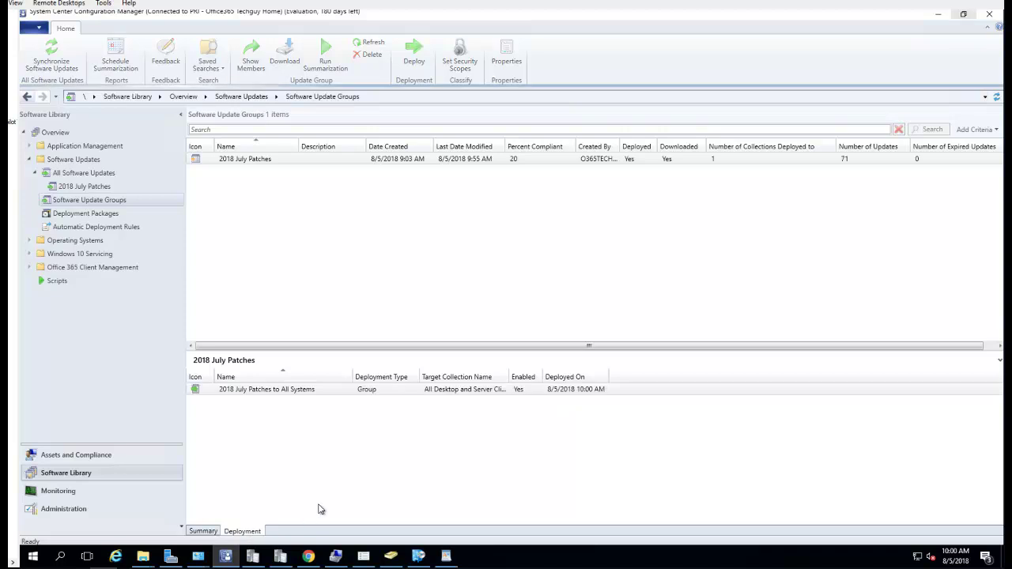
{"action": "left_click", "coordinate": [327, 392]}
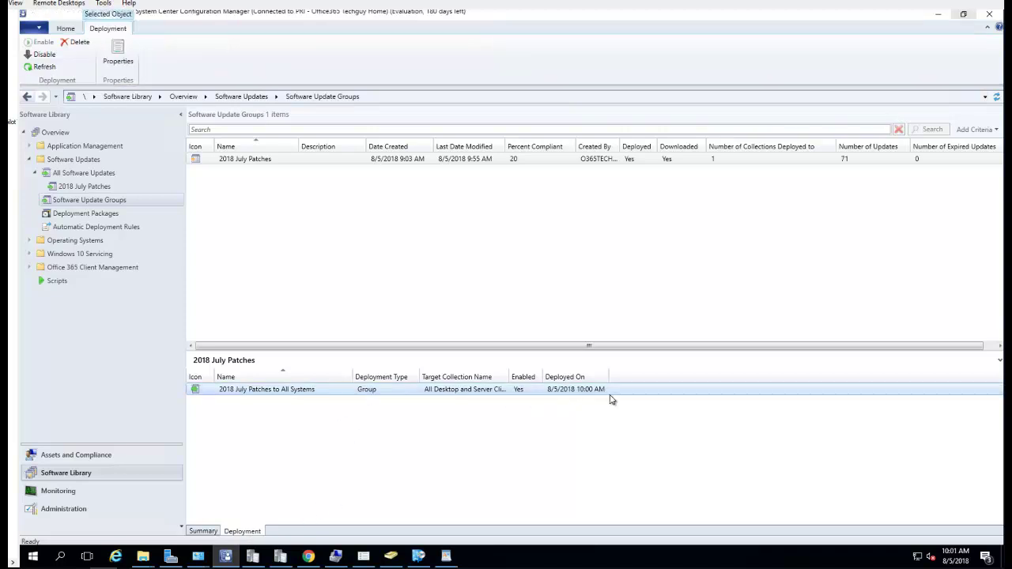
Widen the Deployed On, Enabled and collection columns, add a Deadline column, and return to WordPad
{"action": "left_click_drag", "start_coordinate": [610, 376], "coordinate": [663, 378]}
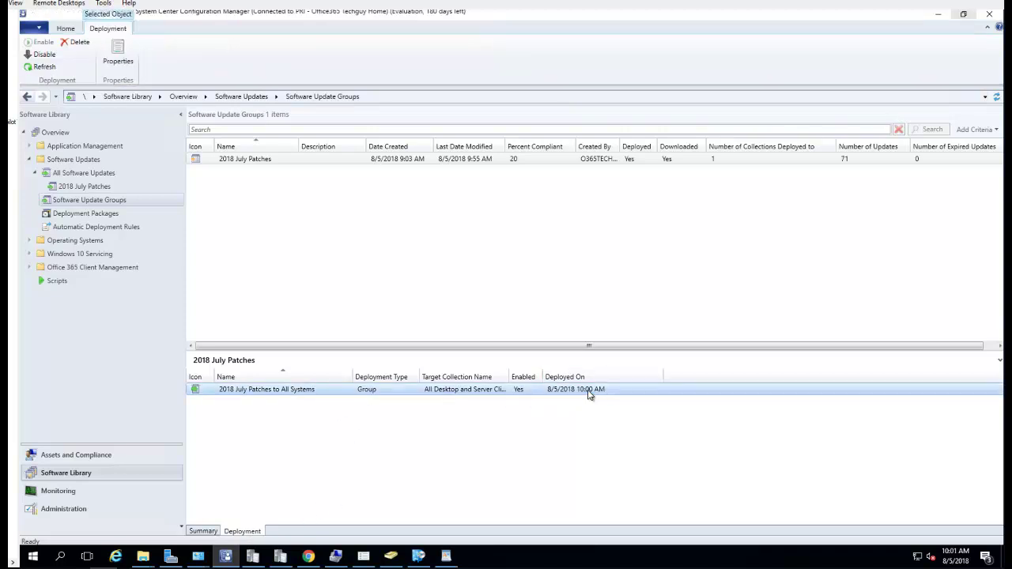
{"action": "left_click_drag", "start_coordinate": [542, 377], "coordinate": [571, 377]}
{"action": "left_click_drag", "start_coordinate": [506, 378], "coordinate": [543, 378]}
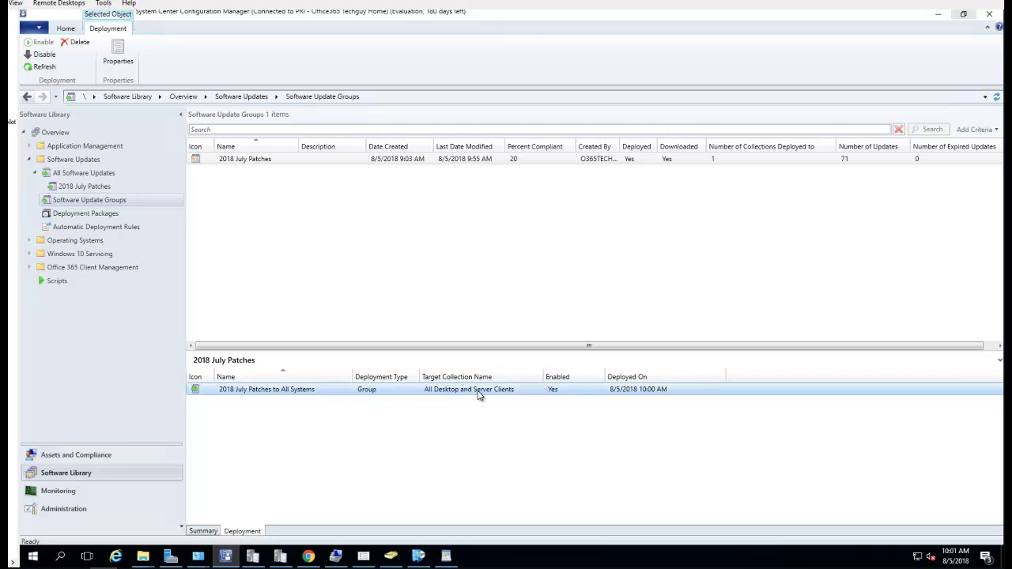
{"action": "right_click", "coordinate": [756, 382]}
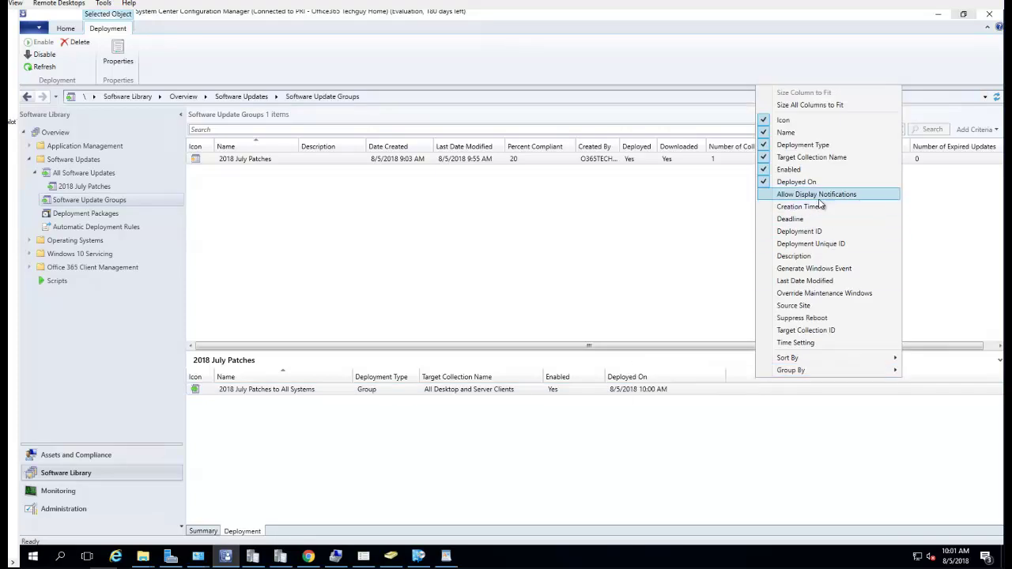
{"action": "left_click", "coordinate": [815, 224]}
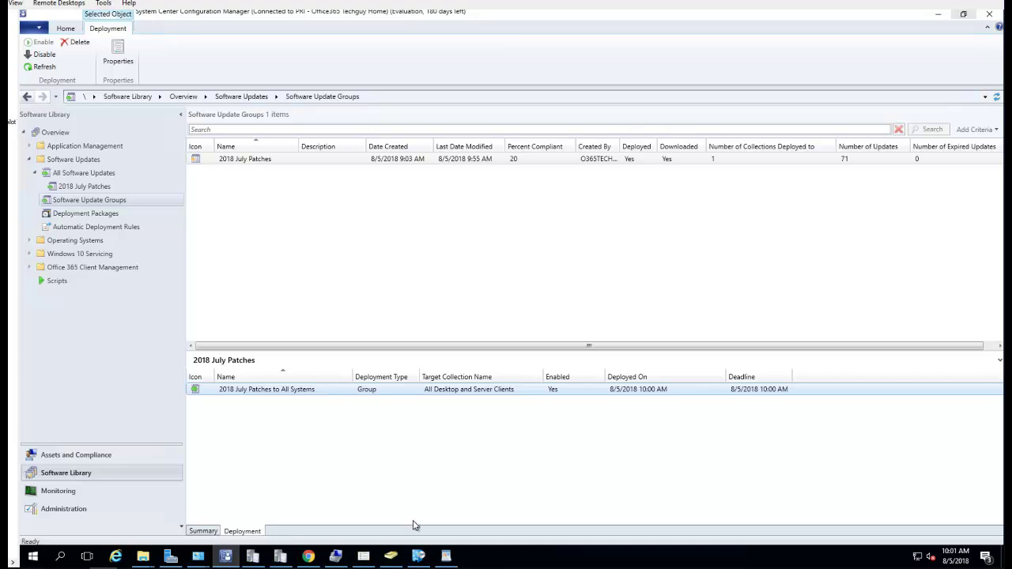
{"action": "left_click", "coordinate": [448, 558]}
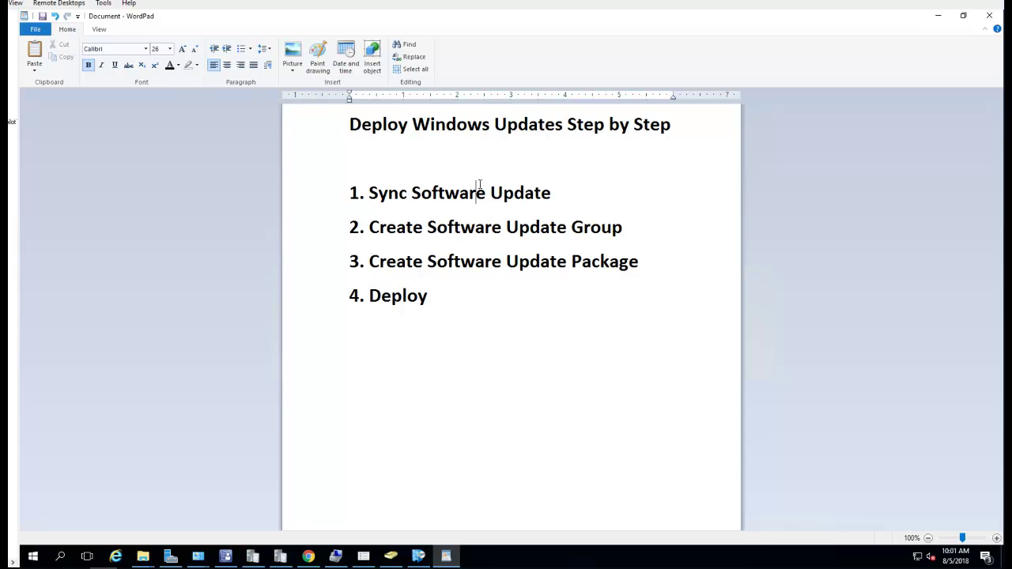
{"action": "double_click", "coordinate": [386, 227]}
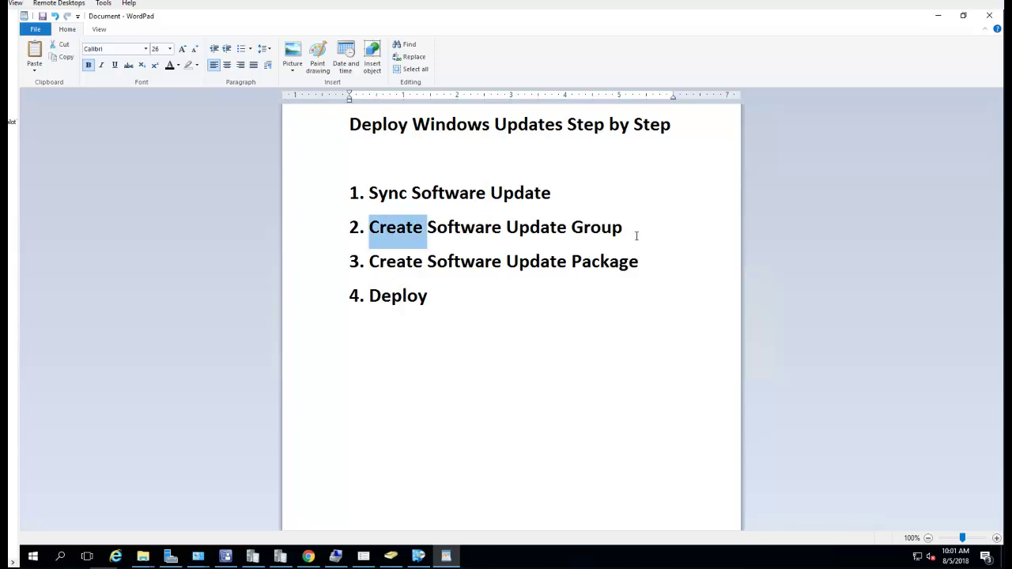
{"action": "left_click_drag", "start_coordinate": [639, 262], "coordinate": [378, 261]}
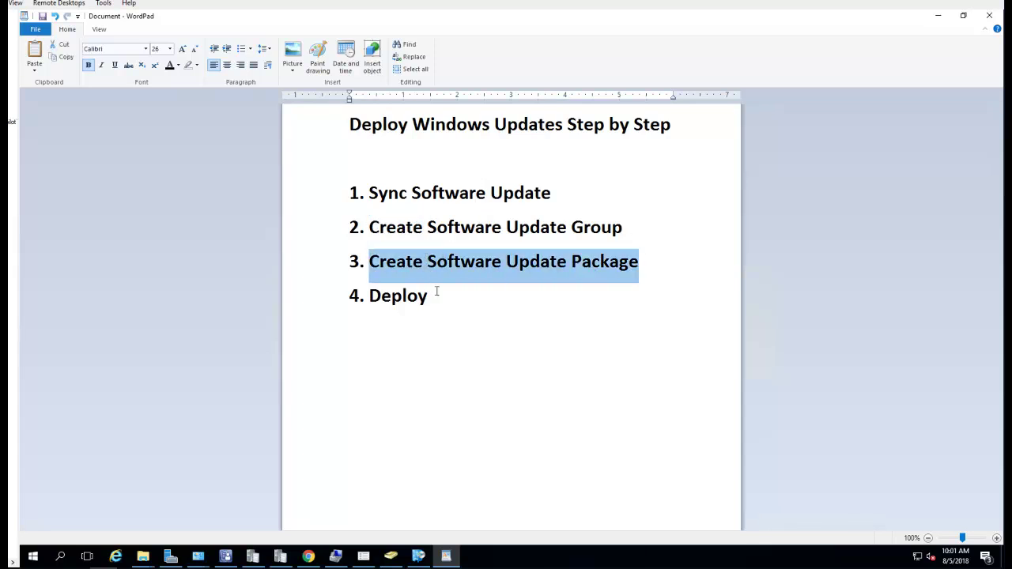
{"action": "left_click", "coordinate": [486, 265]}
{"action": "left_click", "coordinate": [439, 289]}
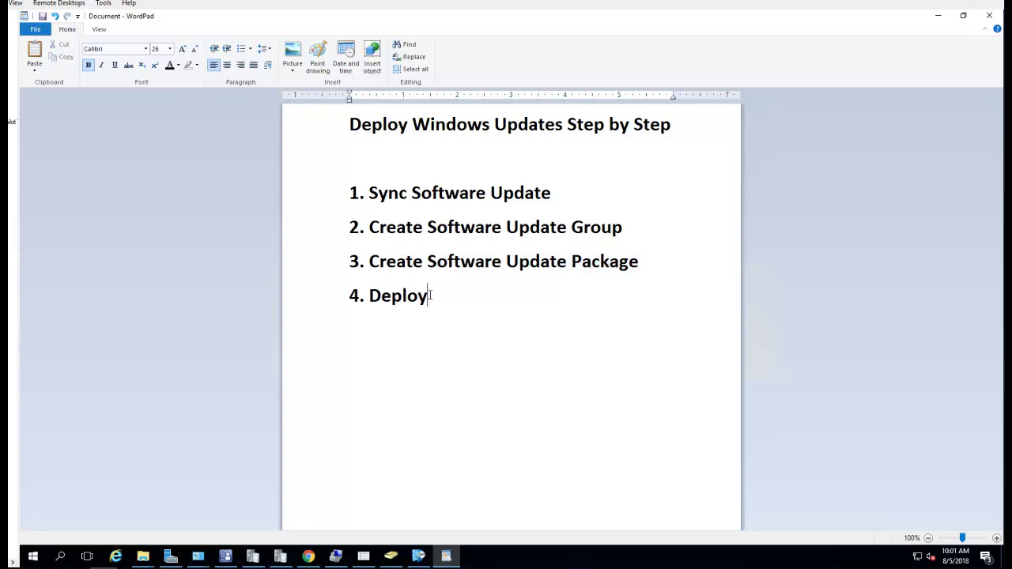